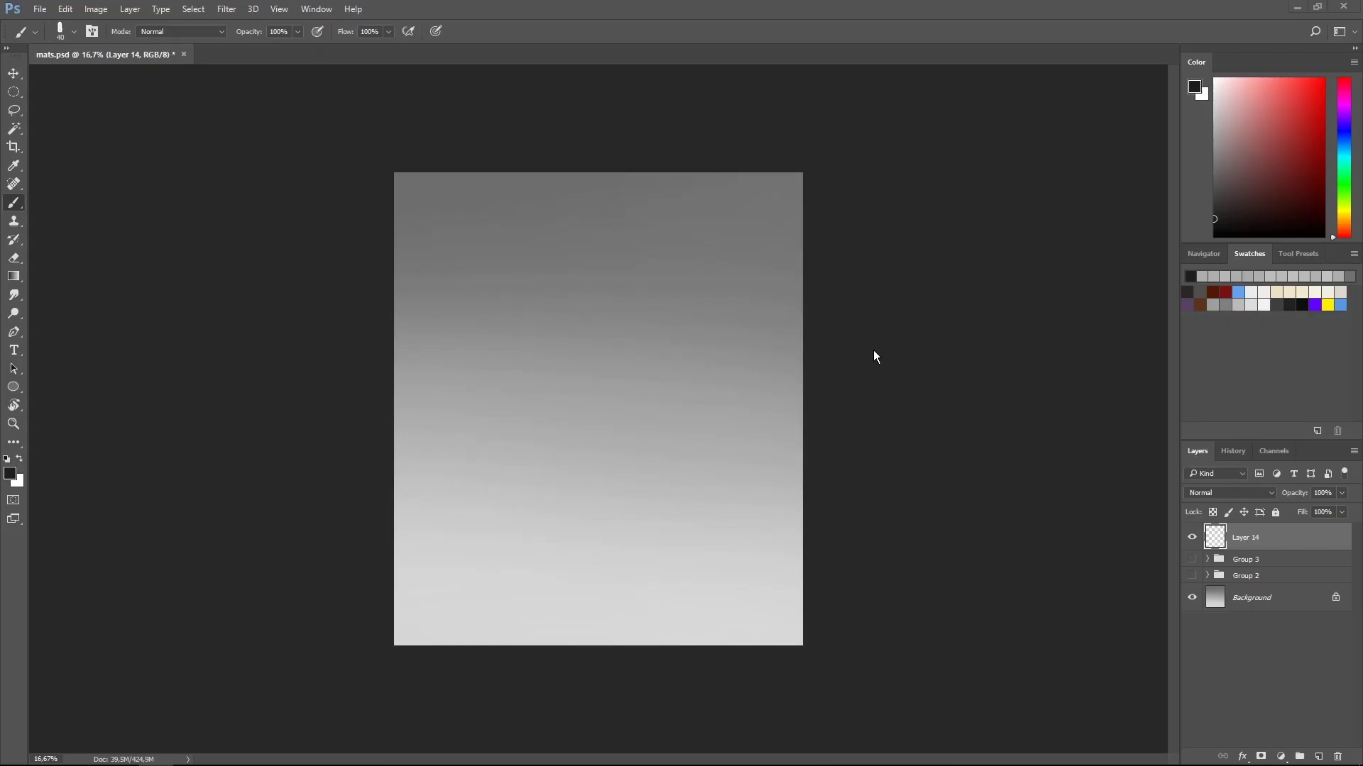
- Bring up the Brush Preset picker over the blank grey gradient canvas
{"action": "right_click", "coordinate": [671, 327]}
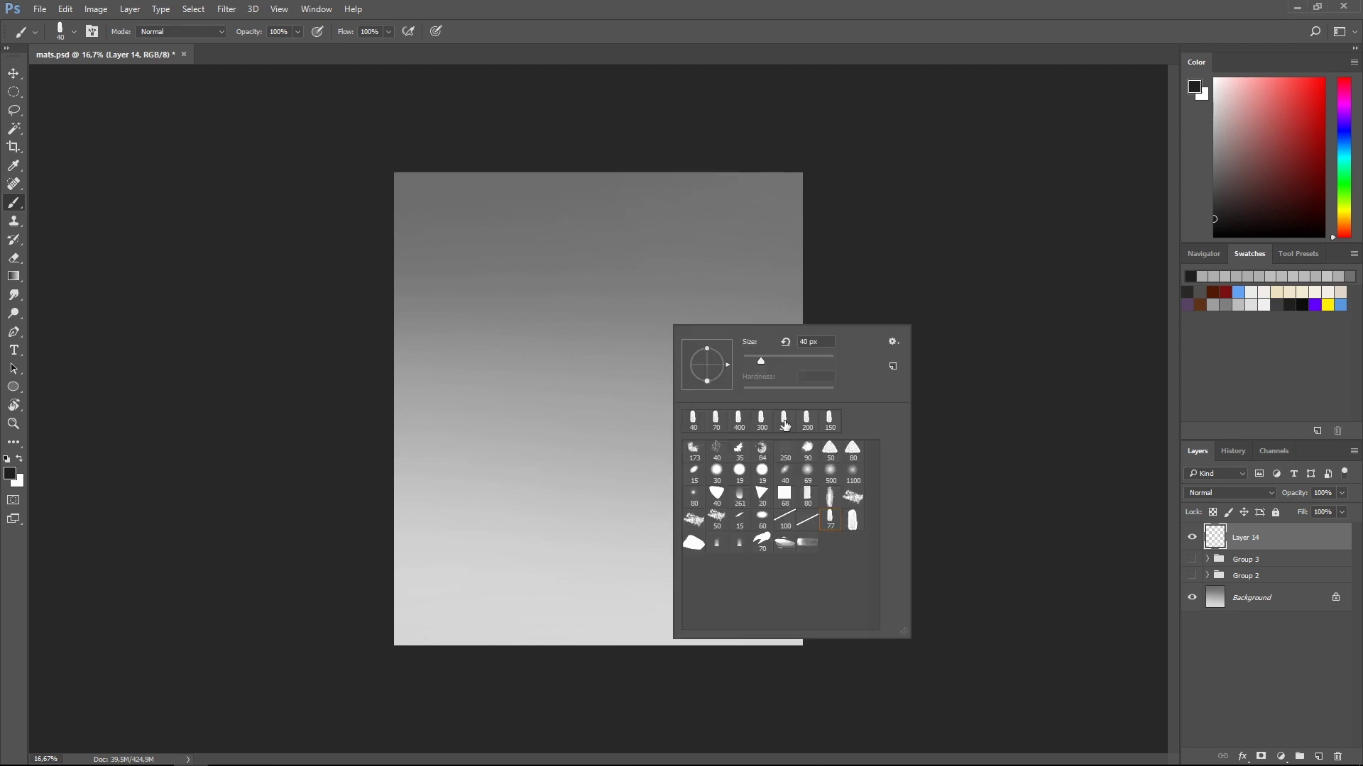
- Draw the tall six-sided crystal outline and its central ridge with the 19 px round brush
{"action": "left_click", "coordinate": [760, 478]}
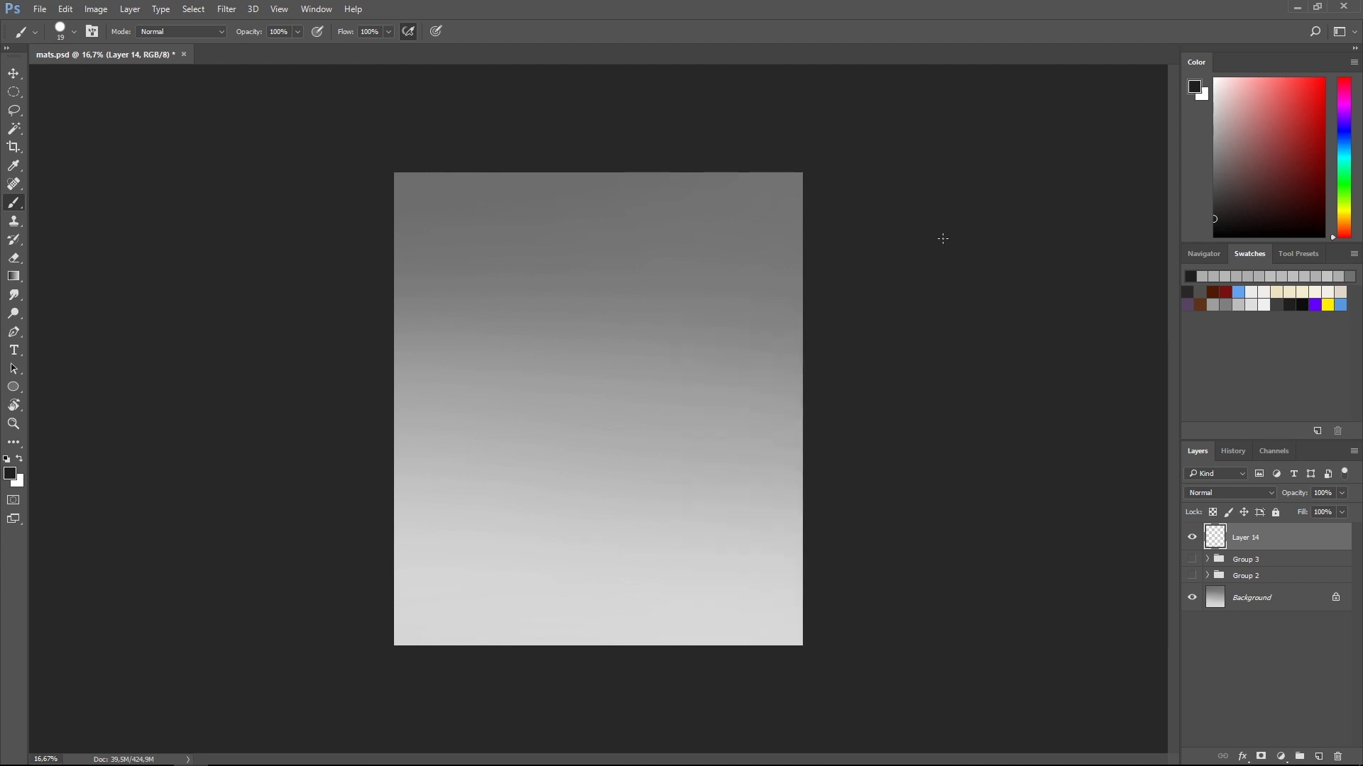
{"action": "key", "text": "ctrl+z"}
{"action": "left_click_drag", "start_coordinate": [625, 270], "coordinate": [664, 346]}
{"action": "key", "text": "ctrl+z"}
{"action": "left_click", "coordinate": [660, 331], "text": "shift"}
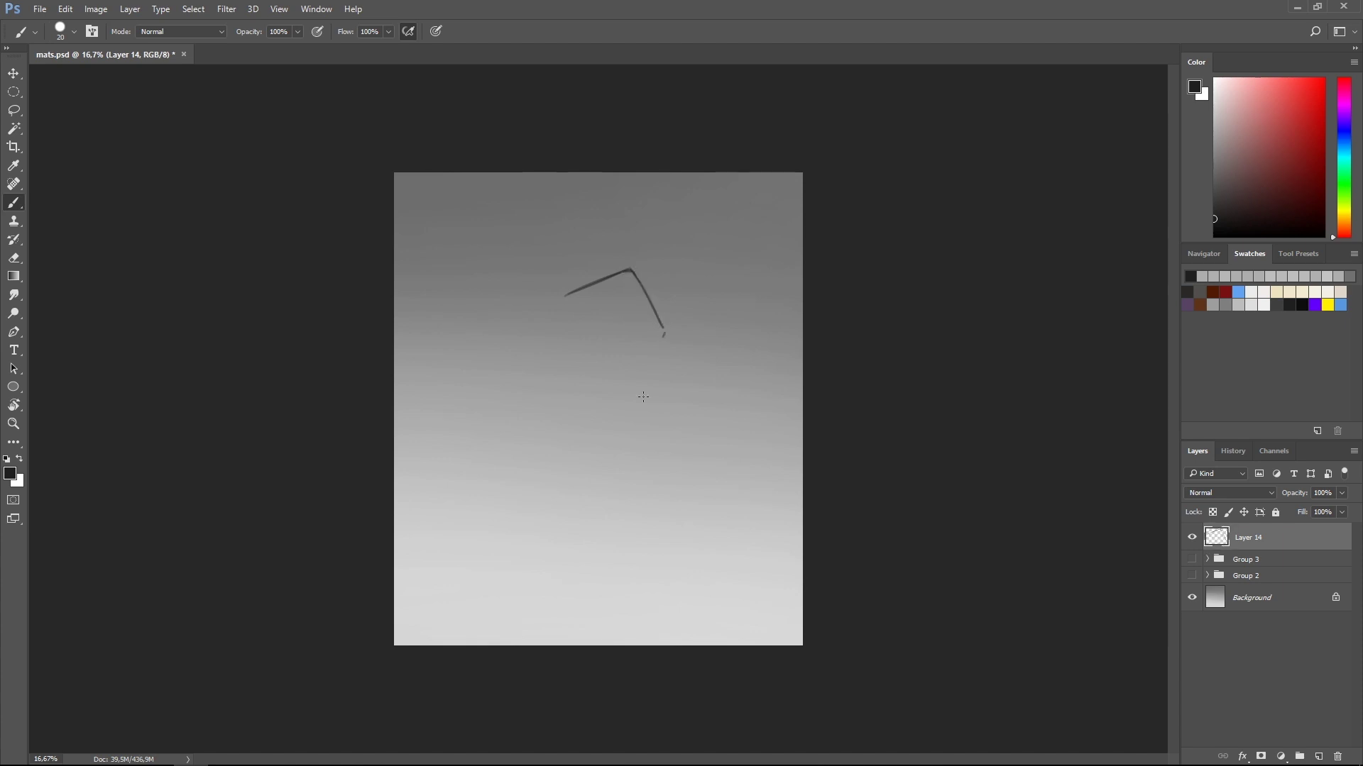
{"action": "left_click_drag", "start_coordinate": [665, 331], "coordinate": [623, 458]}
{"action": "mouse_move", "coordinate": [564, 295]}
{"action": "left_mouse_down"}
{"action": "mouse_move", "coordinate": [516, 435]}
{"action": "mouse_move", "coordinate": [537, 499]}
{"action": "mouse_move", "coordinate": [622, 466]}
{"action": "left_mouse_up"}
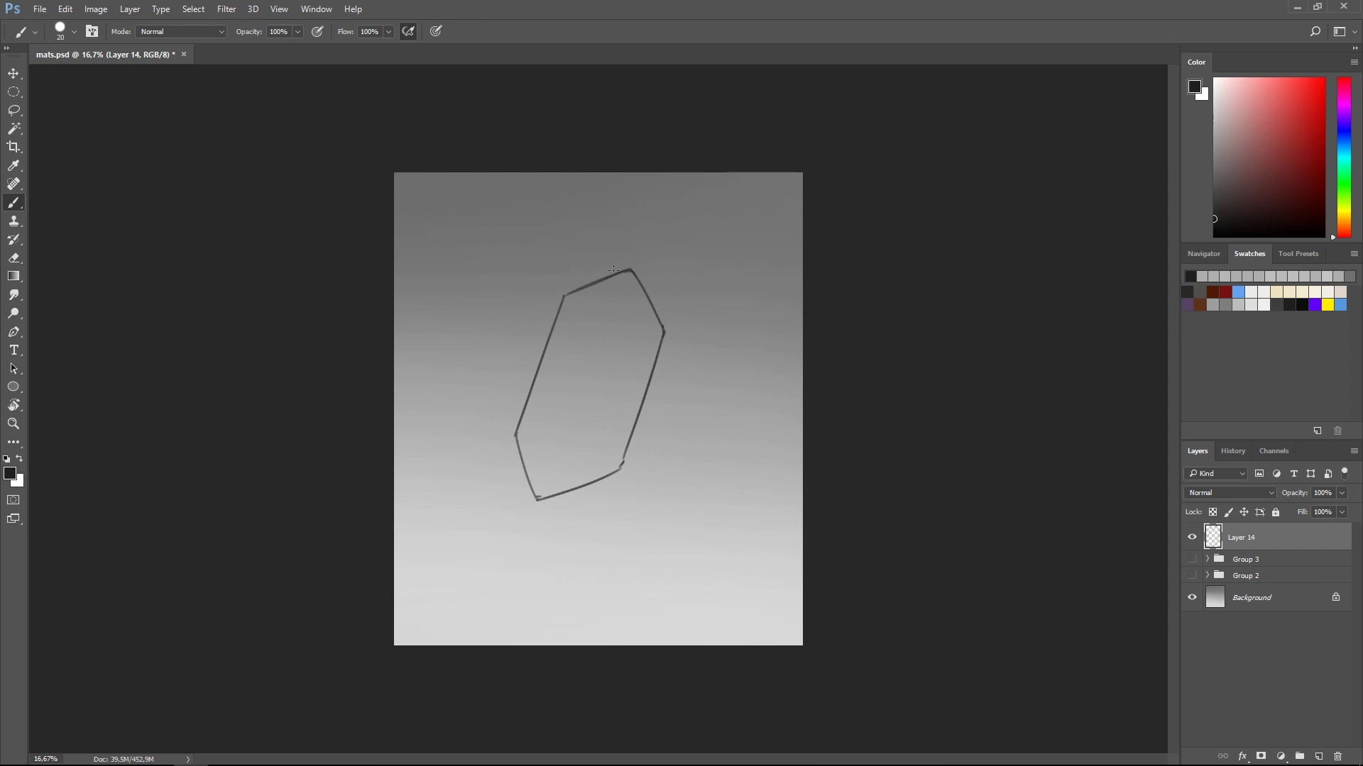
{"action": "left_click_drag", "start_coordinate": [625, 269], "coordinate": [558, 451]}
- Fill the area inside the crystal outline with light grey on a new layer
{"action": "key", "text": "w"}
{"action": "left_click", "coordinate": [647, 293]}
{"action": "key", "text": "ctrl+shift+i"}
{"action": "key", "text": "alt+bracketleft"}
{"action": "key", "text": "ctrl+shift+n"}
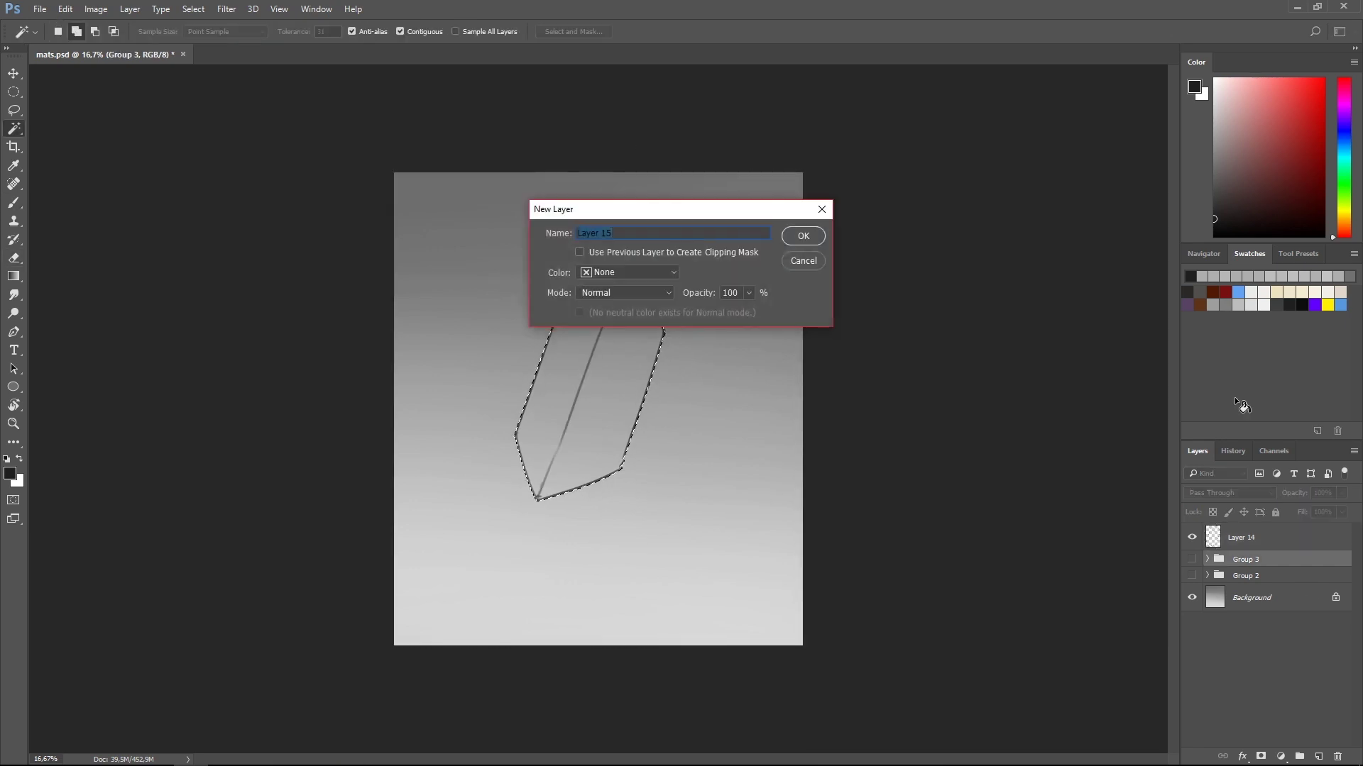
{"action": "key", "text": "Return"}
{"action": "left_click", "coordinate": [1219, 304]}
{"action": "key", "text": "alt+BackSpace"}
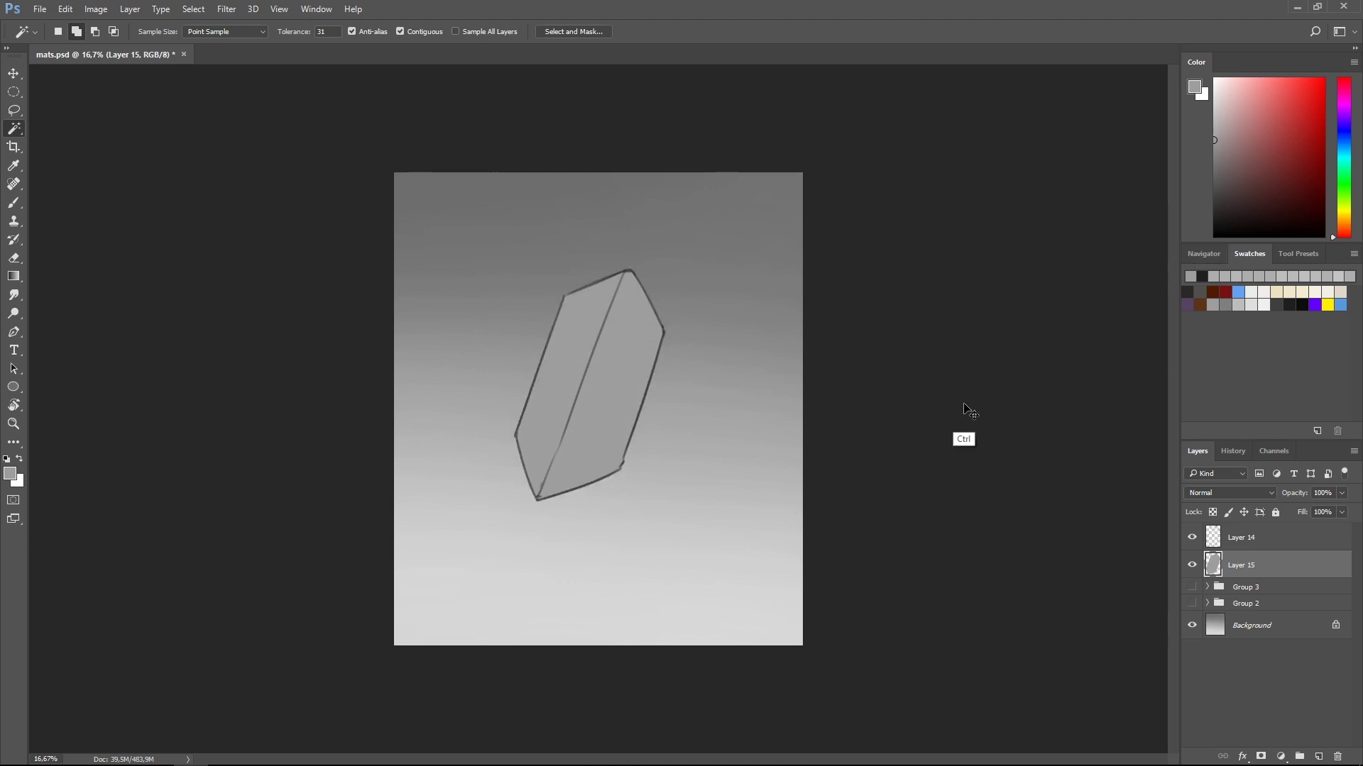
{"action": "key", "text": "alt+bracketright"}
{"action": "key", "text": "ctrl+d"}
- Choose a tall narrow textured brush, check the drawing mirrored, and activate the grey fill layer
{"action": "key", "text": "b"}
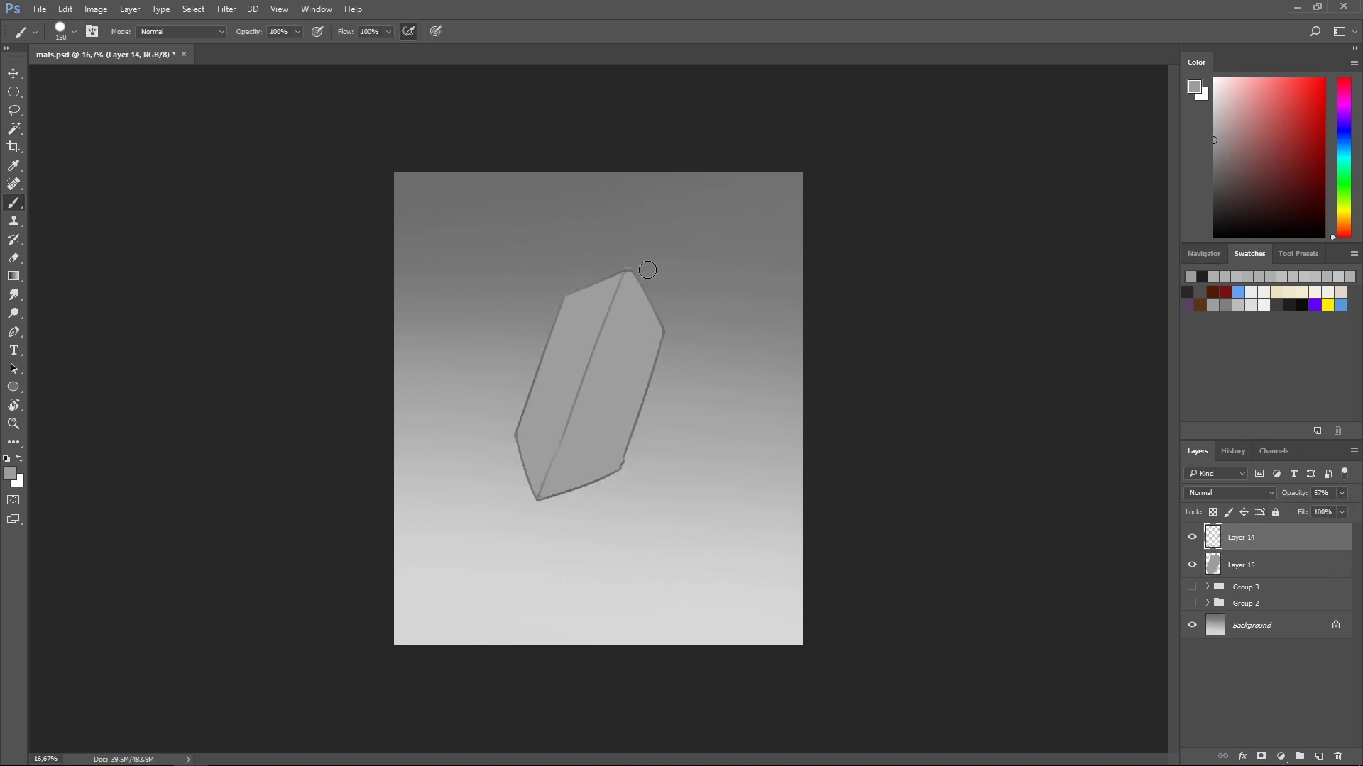
{"action": "right_click", "coordinate": [664, 285]}
{"action": "left_click", "coordinate": [756, 389]}
{"action": "key", "text": "h"}
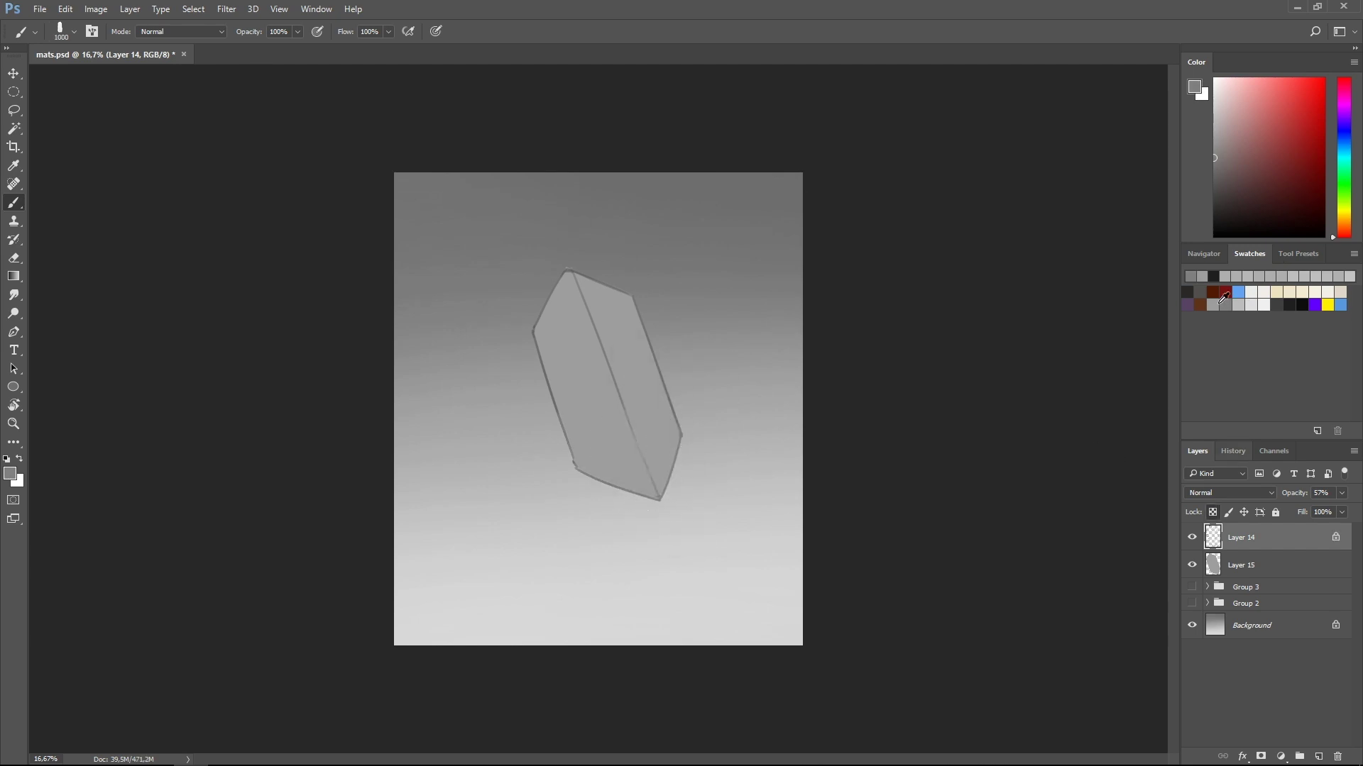
{"action": "key", "text": "alt+bracketleft"}
- Shade the crystal's lower-left interior, central ridge and faces with darker greys
{"action": "mouse_move", "coordinate": [649, 483]}
{"action": "left_mouse_down"}
{"action": "mouse_move", "coordinate": [619, 350]}
{"action": "mouse_move", "coordinate": [567, 284]}
{"action": "mouse_move", "coordinate": [624, 447]}
{"action": "left_mouse_up"}
{"action": "key", "text": "bracketleft"}
{"action": "key", "text": "bracketleft"}
{"action": "key", "text": "bracketleft"}
{"action": "left_click", "coordinate": [584, 310], "text": "alt"}
{"action": "key", "text": "bracketleft"}
{"action": "key", "text": "bracketleft"}
{"action": "left_click", "coordinate": [1275, 304]}
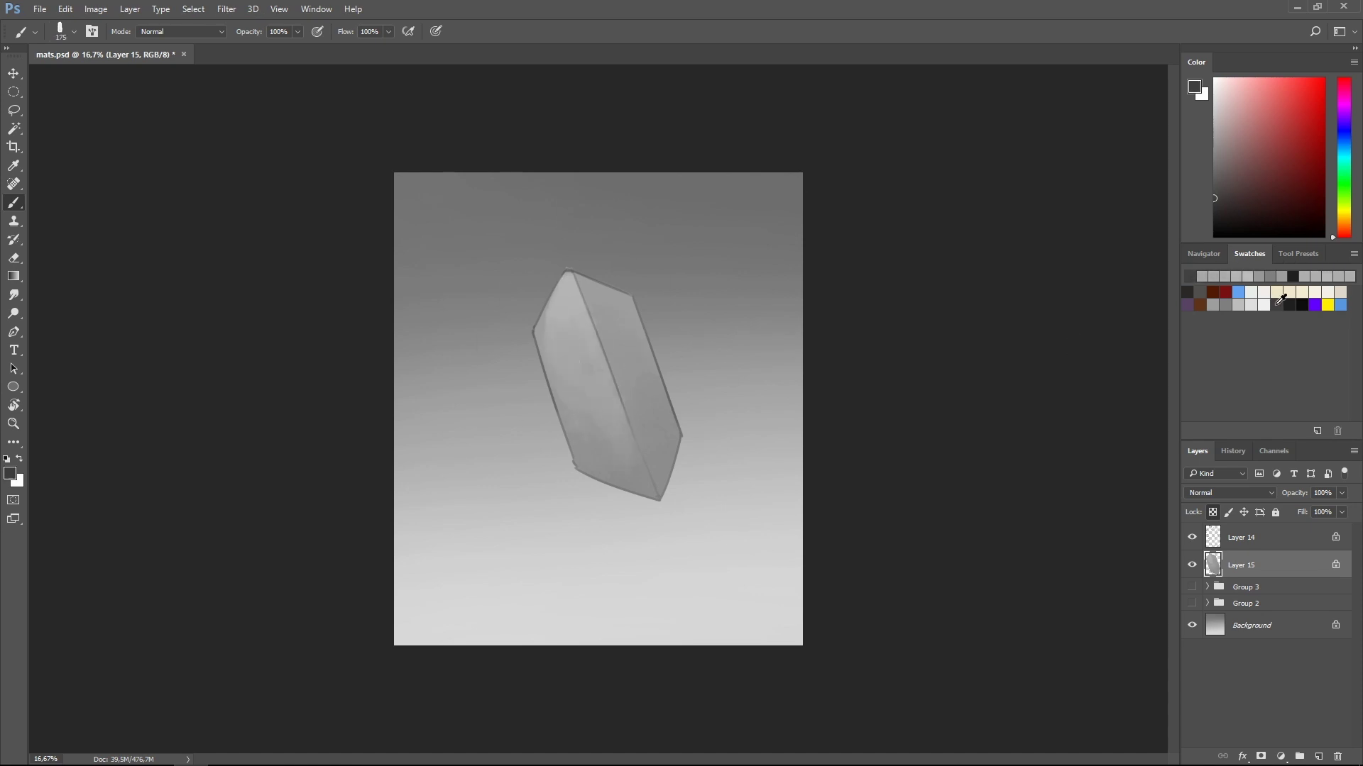
{"action": "left_click_drag", "start_coordinate": [595, 298], "coordinate": [619, 383]}
{"action": "left_click", "coordinate": [590, 288], "text": "alt"}
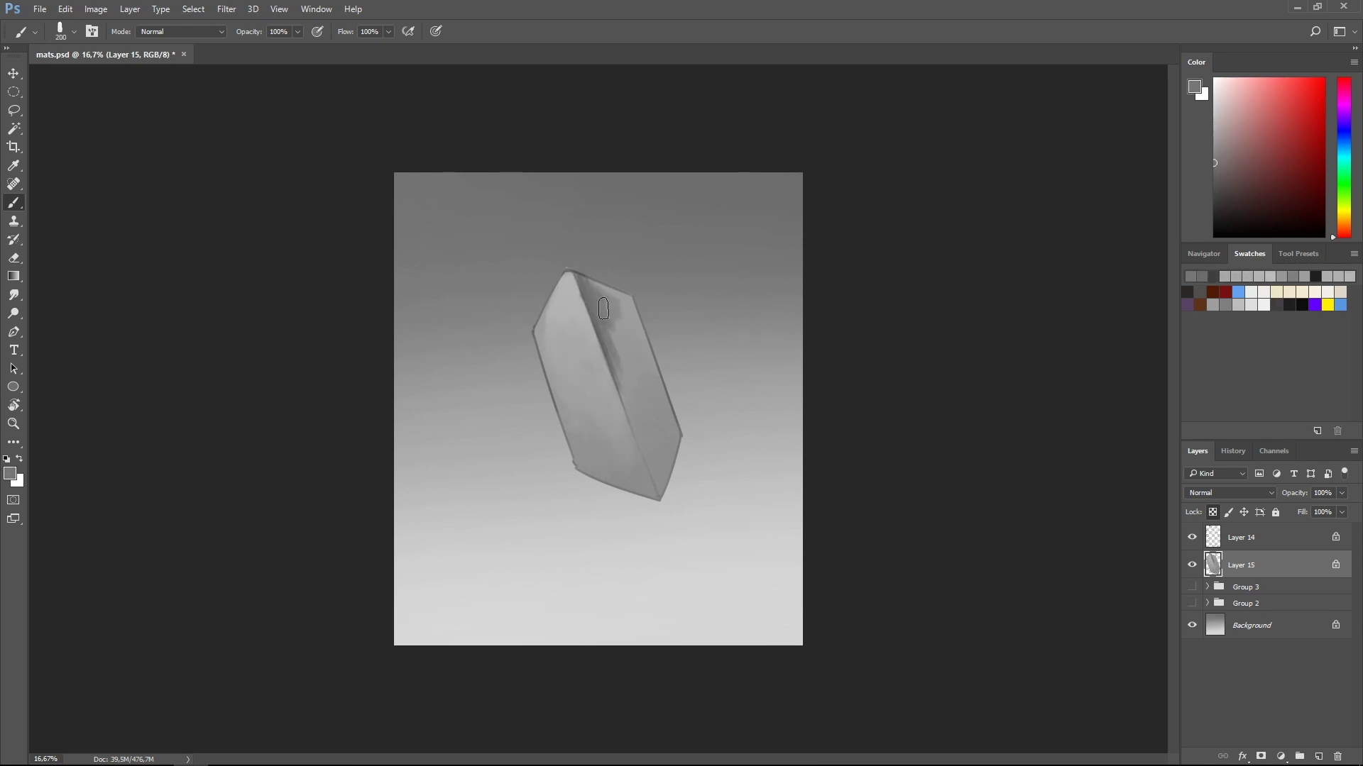
{"action": "left_click_drag", "start_coordinate": [621, 312], "coordinate": [624, 380]}
{"action": "mouse_move", "coordinate": [568, 419]}
{"action": "left_mouse_down"}
{"action": "mouse_move", "coordinate": [603, 394]}
{"action": "mouse_move", "coordinate": [596, 376]}
{"action": "left_mouse_up"}
- Paint over the dark patch on the left face with a lighter grey
{"action": "key", "text": "bracketright"}
{"action": "key", "text": "bracketright"}
{"action": "key", "text": "bracketright"}
{"action": "left_click", "coordinate": [561, 333], "text": "alt"}
{"action": "mouse_move", "coordinate": [546, 284]}
{"action": "left_mouse_down"}
{"action": "mouse_move", "coordinate": [593, 365]}
{"action": "mouse_move", "coordinate": [576, 394]}
{"action": "left_mouse_up"}
{"action": "key", "text": "bracketleft"}
{"action": "key", "text": "bracketleft"}
{"action": "key", "text": "bracketleft"}
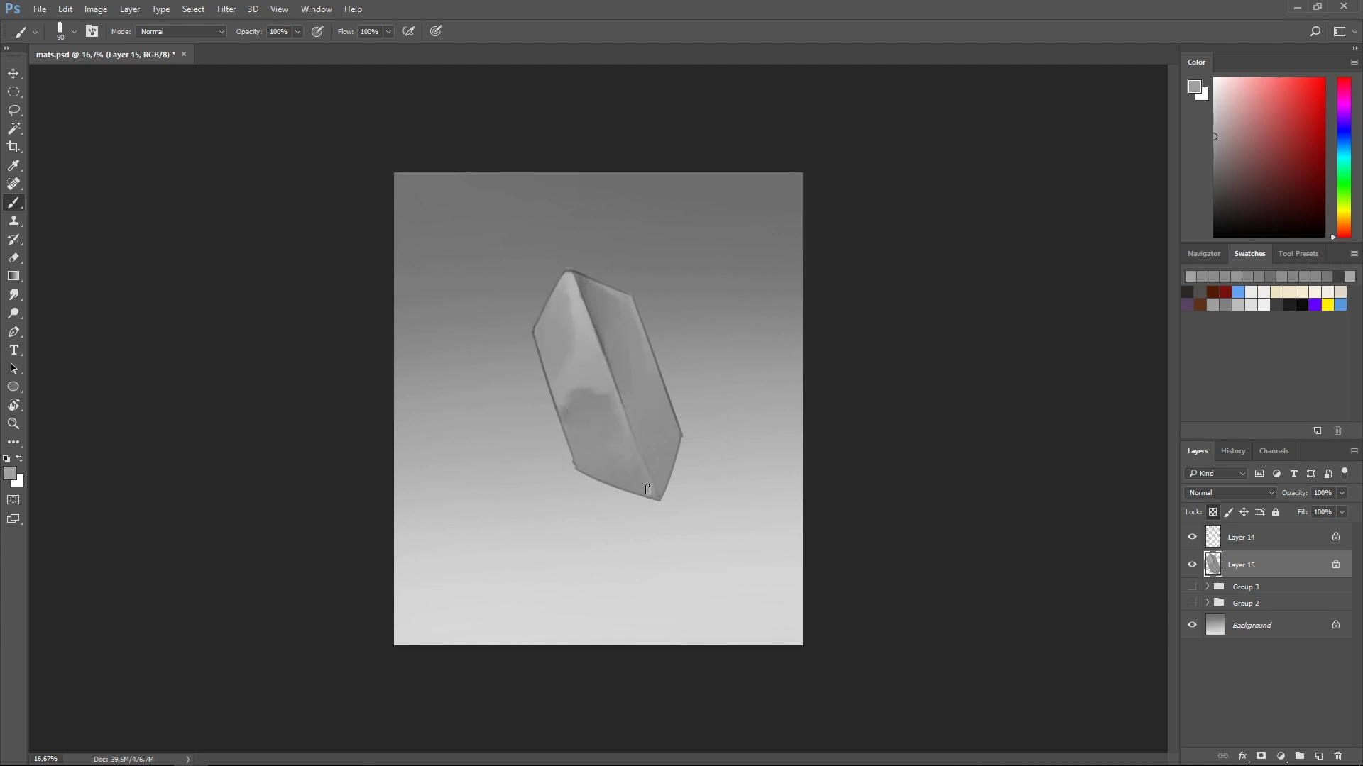
{"action": "left_click", "coordinate": [1251, 303]}
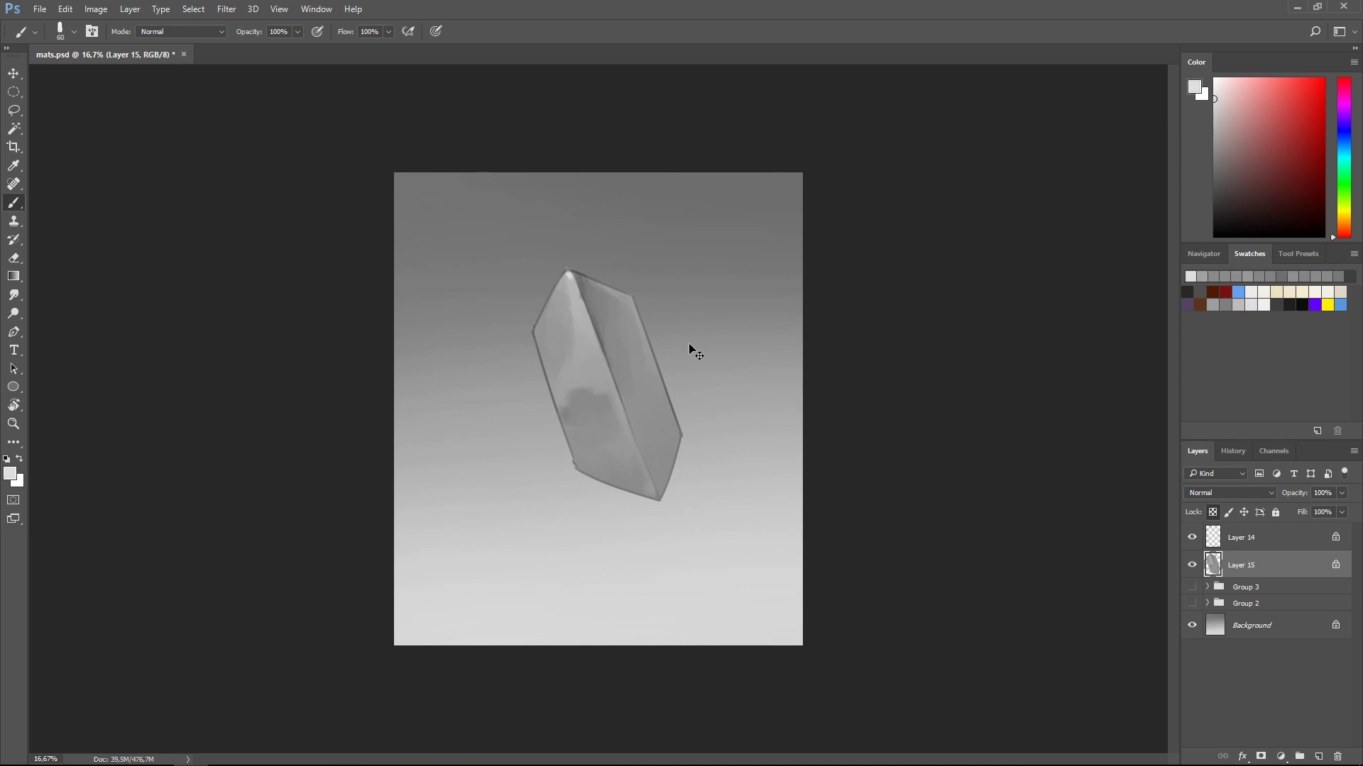
- Clip the outline layer to the crystal at 38% opacity and add clipped Layer 16
{"action": "left_click", "coordinate": [1249, 537]}
{"action": "key", "text": "ctrl+alt+g"}
{"action": "left_click_drag", "start_coordinate": [1294, 493], "coordinate": [1270, 493]}
{"action": "key", "text": "r"}
{"action": "key", "text": "b"}
{"action": "key", "text": "ctrl+shift+alt+n"}
- Paint bright highlights down the ridge and along the upper- and lower-left edges
{"action": "key", "text": "bracketright"}
{"action": "left_click_drag", "start_coordinate": [576, 289], "coordinate": [600, 366]}
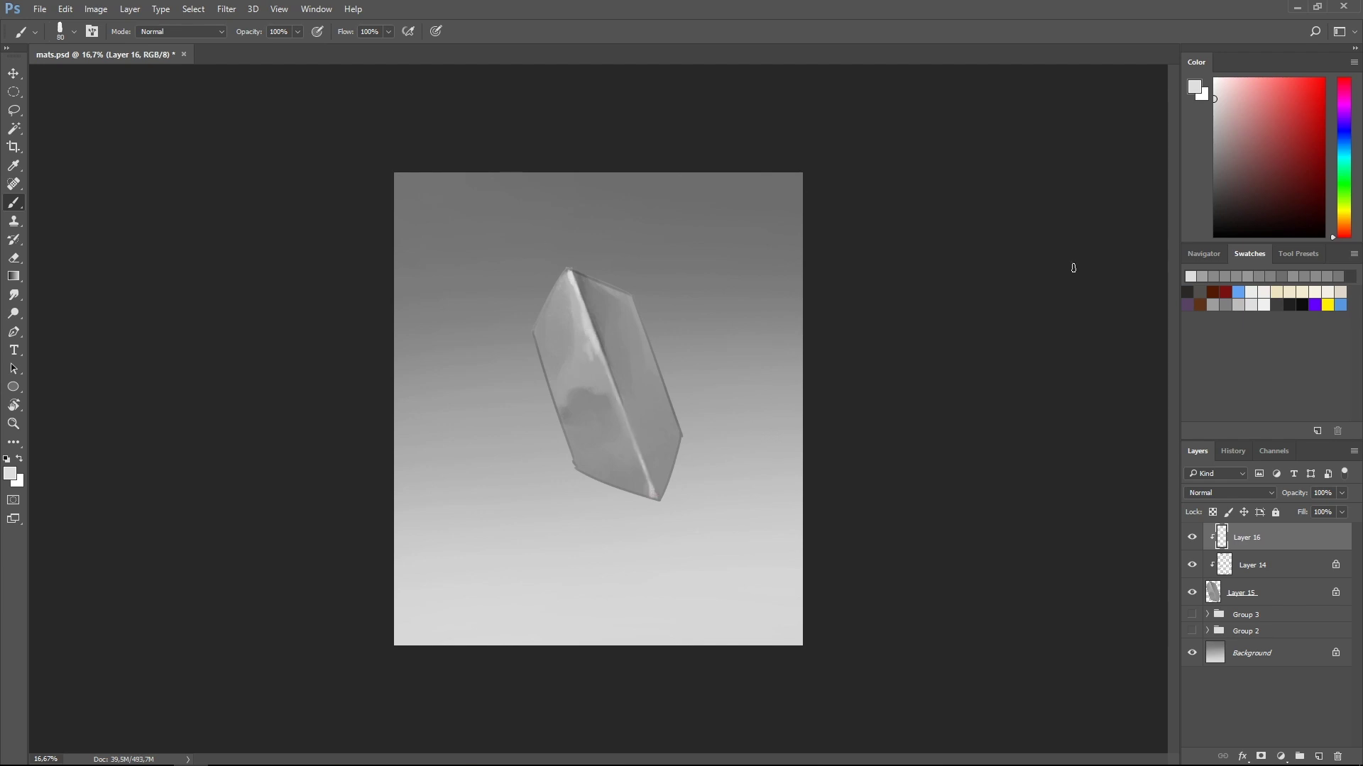
{"action": "left_click", "coordinate": [1203, 254]}
{"action": "left_click_drag", "start_coordinate": [593, 371], "coordinate": [588, 371]}
{"action": "mouse_move", "coordinate": [566, 272]}
{"action": "left_mouse_down"}
{"action": "mouse_move", "coordinate": [539, 339]}
{"action": "mouse_move", "coordinate": [575, 468]}
{"action": "left_mouse_up"}
{"action": "left_click", "coordinate": [537, 359], "text": "alt"}
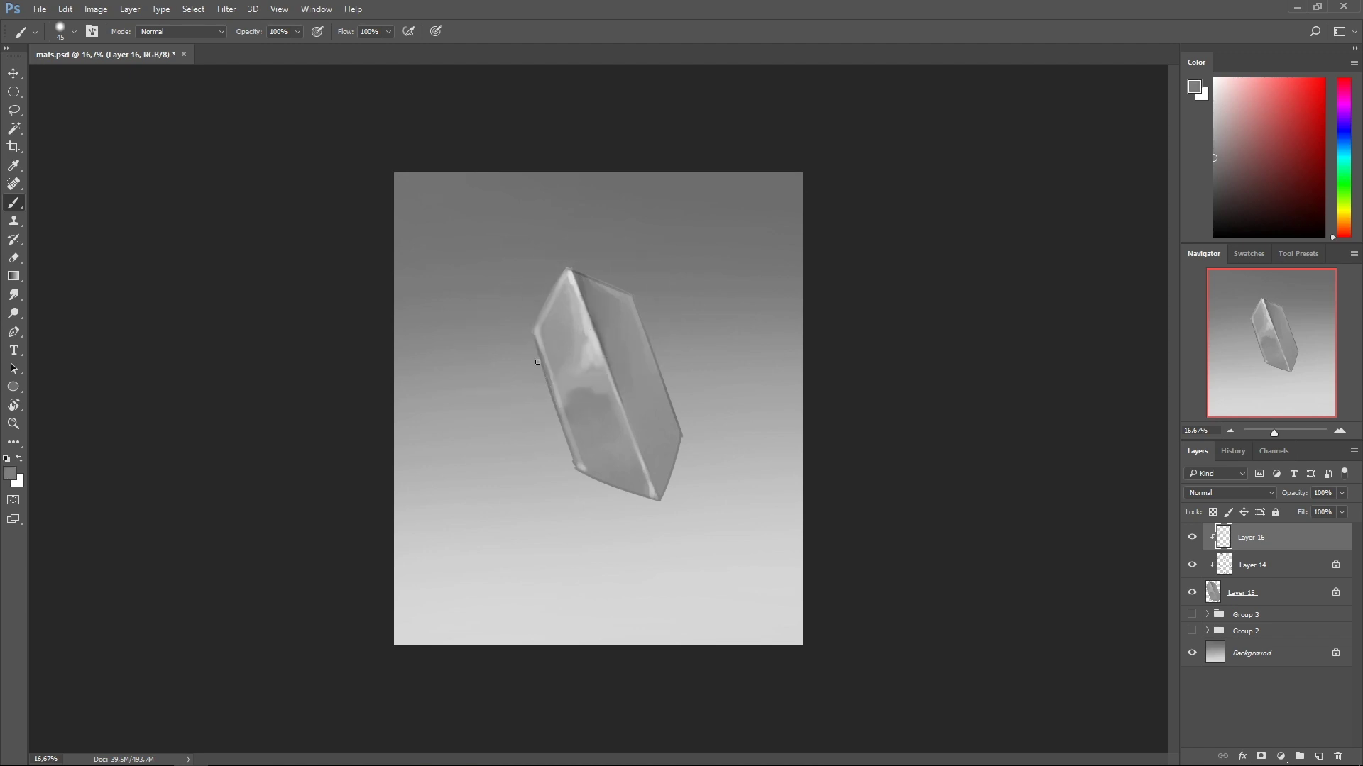
- Add a light stroke on the right face and light patches near the bottom tip
{"action": "key", "text": "bracketleft"}
{"action": "left_click", "coordinate": [557, 393], "text": "alt"}
{"action": "left_click", "coordinate": [599, 374], "text": "alt"}
{"action": "left_click_drag", "start_coordinate": [596, 340], "coordinate": [663, 415]}
{"action": "left_click_drag", "start_coordinate": [645, 487], "coordinate": [624, 474]}
- Paint a dark stroke along the ridge and a dark patch low on the crystal
{"action": "left_click", "coordinate": [639, 475], "text": "alt"}
{"action": "key", "text": "bracketleft"}
{"action": "key", "text": "bracketleft"}
{"action": "left_click", "coordinate": [562, 296], "text": "alt"}
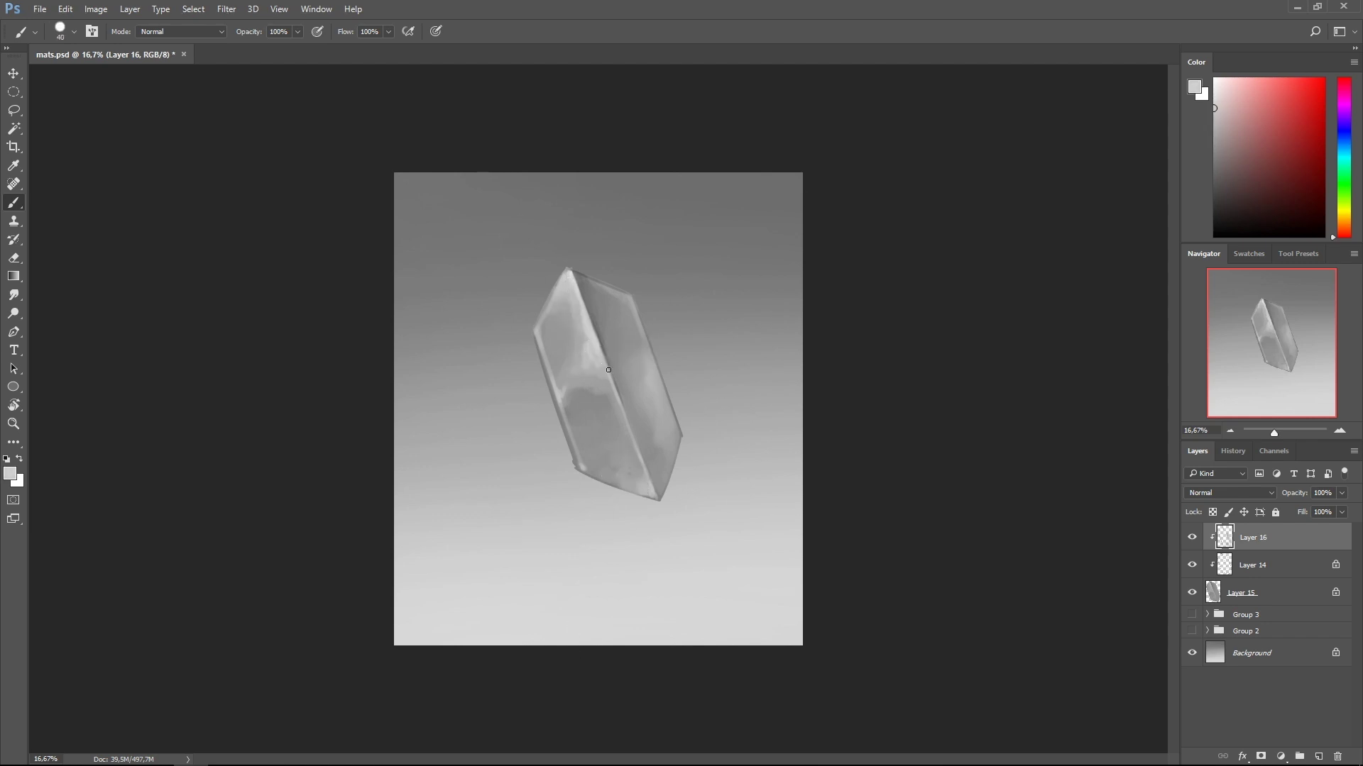
{"action": "left_click", "coordinate": [600, 319], "text": "alt"}
{"action": "key", "text": "bracketright"}
{"action": "key", "text": "bracketright"}
{"action": "key", "text": "bracketright"}
{"action": "left_click_drag", "start_coordinate": [615, 319], "coordinate": [624, 383]}
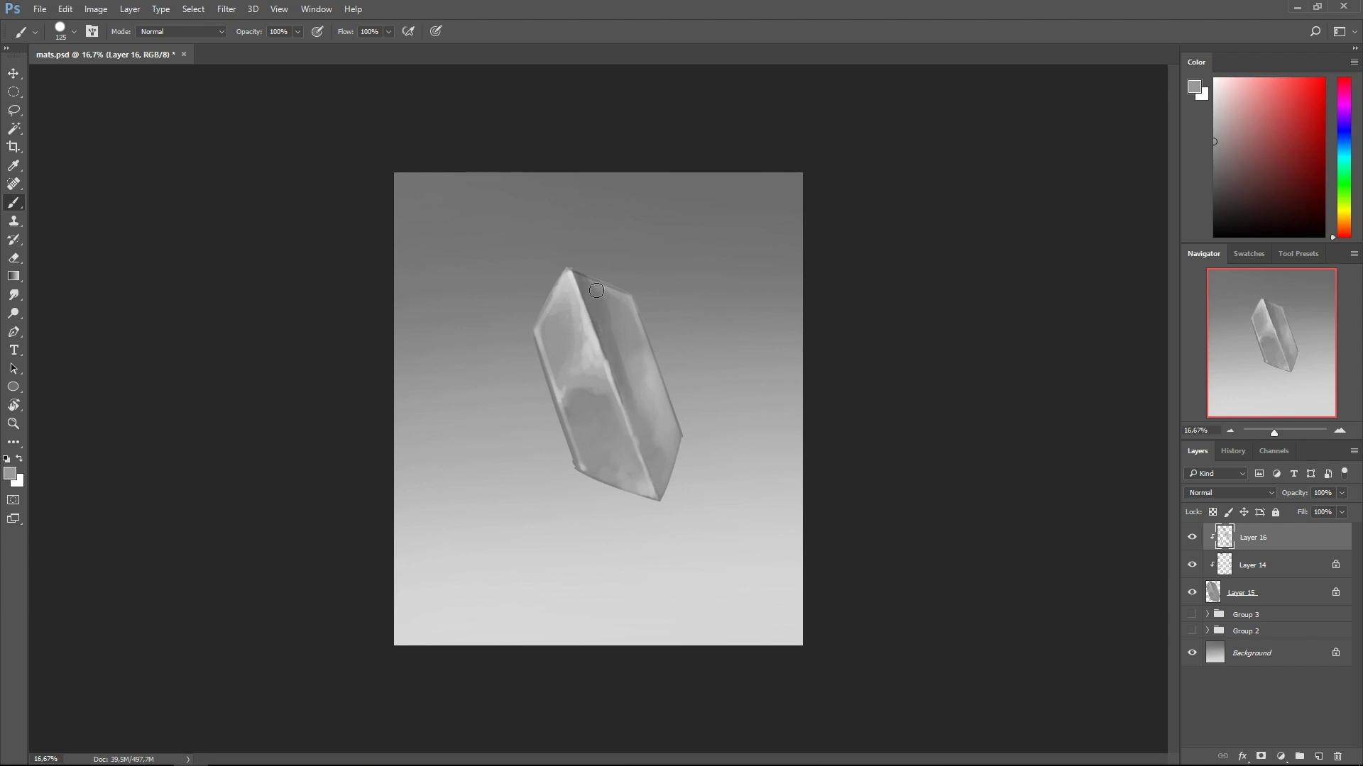
{"action": "left_click", "coordinate": [630, 408], "text": "alt"}
{"action": "left_click", "coordinate": [1248, 254]}
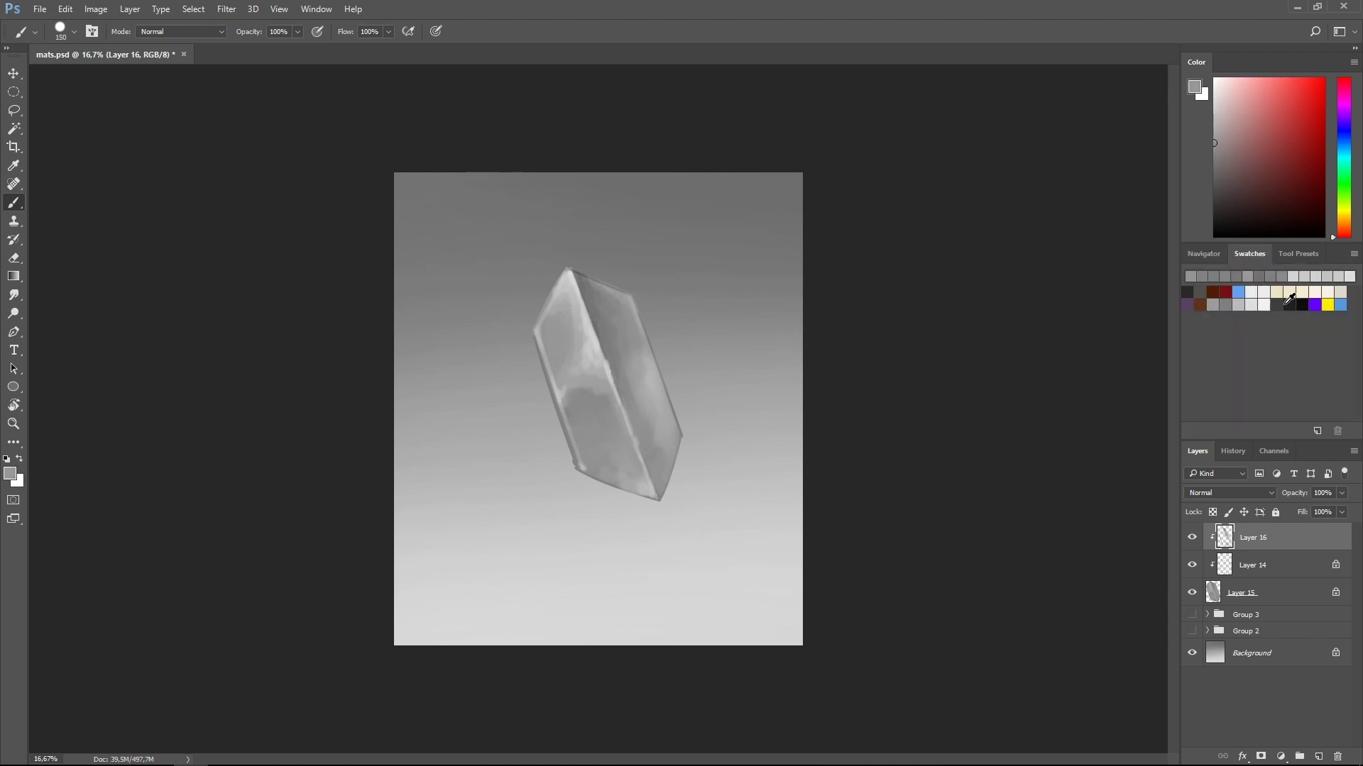
{"action": "key", "text": "bracketleft"}
{"action": "key", "text": "bracketleft"}
{"action": "key", "text": "bracketleft"}
{"action": "mouse_move", "coordinate": [614, 351]}
{"action": "left_mouse_down"}
{"action": "mouse_move", "coordinate": [619, 408]}
{"action": "mouse_move", "coordinate": [593, 402]}
{"action": "mouse_move", "coordinate": [611, 472]}
{"action": "left_mouse_up"}
- Paint a dark stroke near the crystal's lower-left corner using sampled greys
{"action": "key", "text": "bracketright"}
{"action": "key", "text": "bracketright"}
{"action": "key", "text": "bracketright"}
{"action": "left_click", "coordinate": [589, 298], "text": "alt"}
{"action": "left_click", "coordinate": [584, 359], "text": "alt"}
{"action": "key", "text": "bracketright"}
{"action": "key", "text": "bracketright"}
{"action": "key", "text": "bracketright"}
{"action": "left_click", "coordinate": [595, 357], "text": "alt"}
{"action": "key", "text": "bracketleft"}
{"action": "key", "text": "bracketleft"}
{"action": "key", "text": "bracketleft"}
{"action": "left_click", "coordinate": [578, 308], "text": "alt"}
{"action": "mouse_move", "coordinate": [582, 464]}
{"action": "left_mouse_down"}
{"action": "mouse_move", "coordinate": [588, 449]}
{"action": "mouse_move", "coordinate": [603, 469]}
{"action": "left_mouse_up"}
- Fill the lower-left dent arc with lighter paint and add a dark spot on the left face
{"action": "key", "text": "bracketleft"}
{"action": "key", "text": "bracketleft"}
{"action": "key", "text": "bracketleft"}
{"action": "left_click", "coordinate": [589, 411], "text": "alt"}
{"action": "key", "text": "bracketright"}
{"action": "key", "text": "bracketright"}
{"action": "key", "text": "bracketright"}
{"action": "left_click", "coordinate": [609, 433], "text": "alt"}
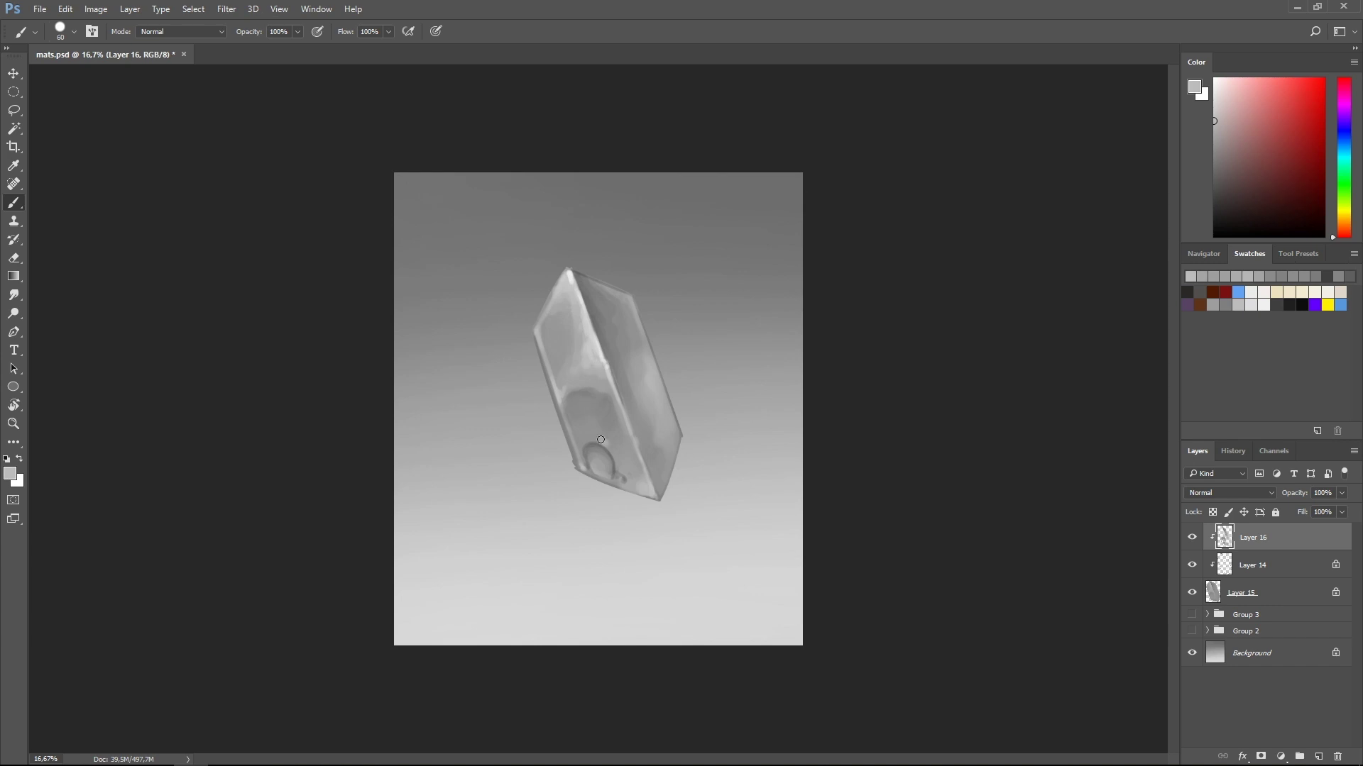
{"action": "left_click_drag", "start_coordinate": [596, 460], "coordinate": [603, 467]}
{"action": "left_click", "coordinate": [616, 471], "text": "alt"}
{"action": "left_click_drag", "start_coordinate": [571, 340], "coordinate": [568, 359]}
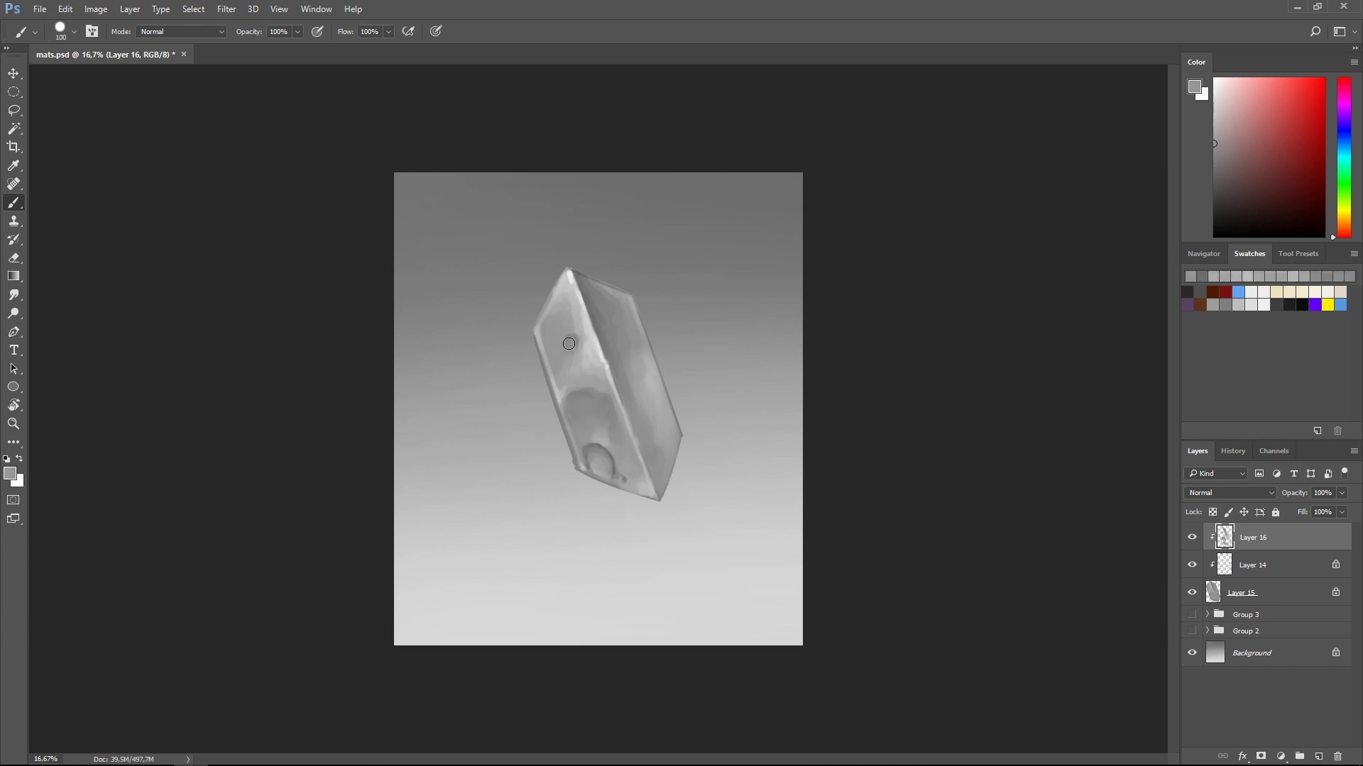
{"action": "left_click", "coordinate": [559, 358], "text": "alt"}
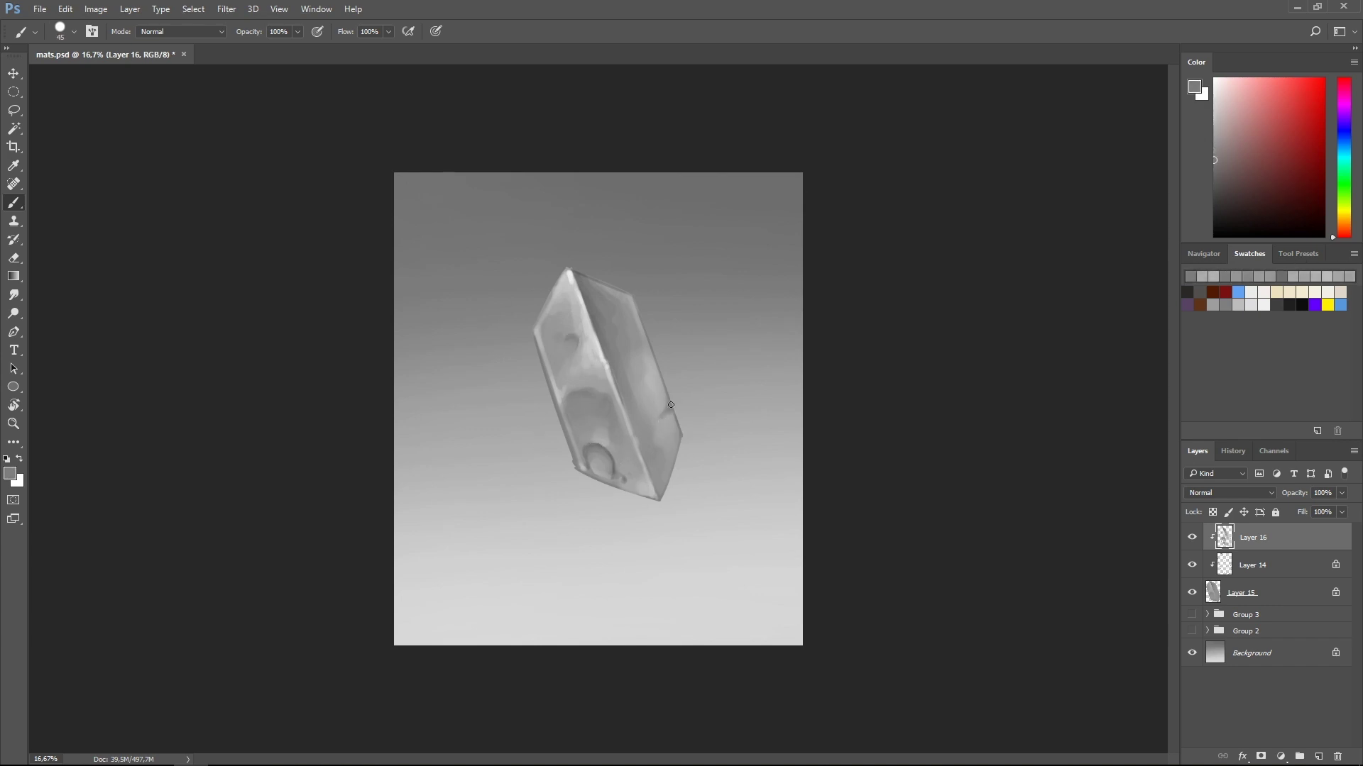
- Check the crystal fill layer, then return to the highlights layer with the Brush
{"action": "left_click", "coordinate": [1277, 596]}
{"action": "key", "text": "l"}
{"action": "left_click", "coordinate": [1270, 537]}
{"action": "key", "text": "b"}
- Outline a jagged notch at the crystal's mid-ridge with the Lasso
{"action": "key", "text": "l"}
{"action": "mouse_move", "coordinate": [595, 373]}
{"action": "left_mouse_down"}
{"action": "mouse_move", "coordinate": [613, 351]}
{"action": "mouse_move", "coordinate": [582, 352]}
{"action": "left_mouse_up"}
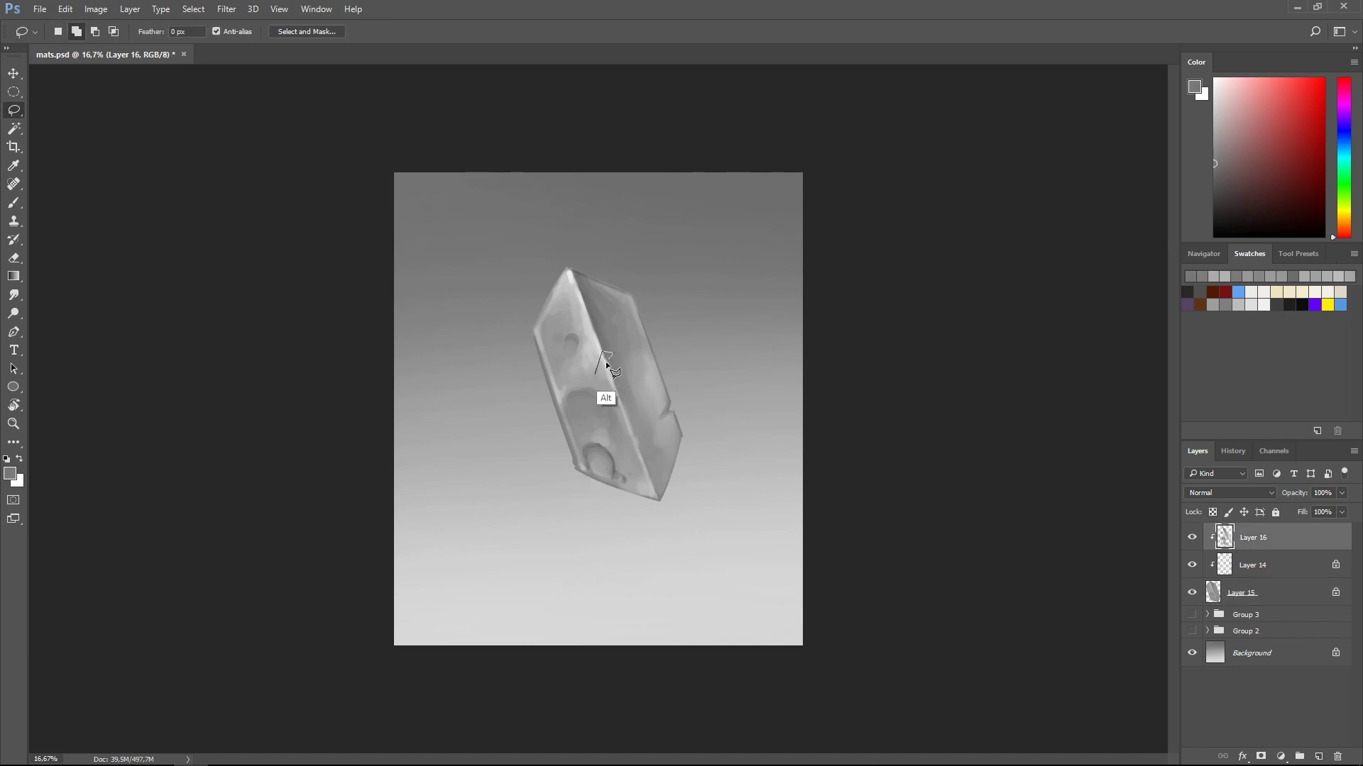
{"action": "key", "text": "b"}
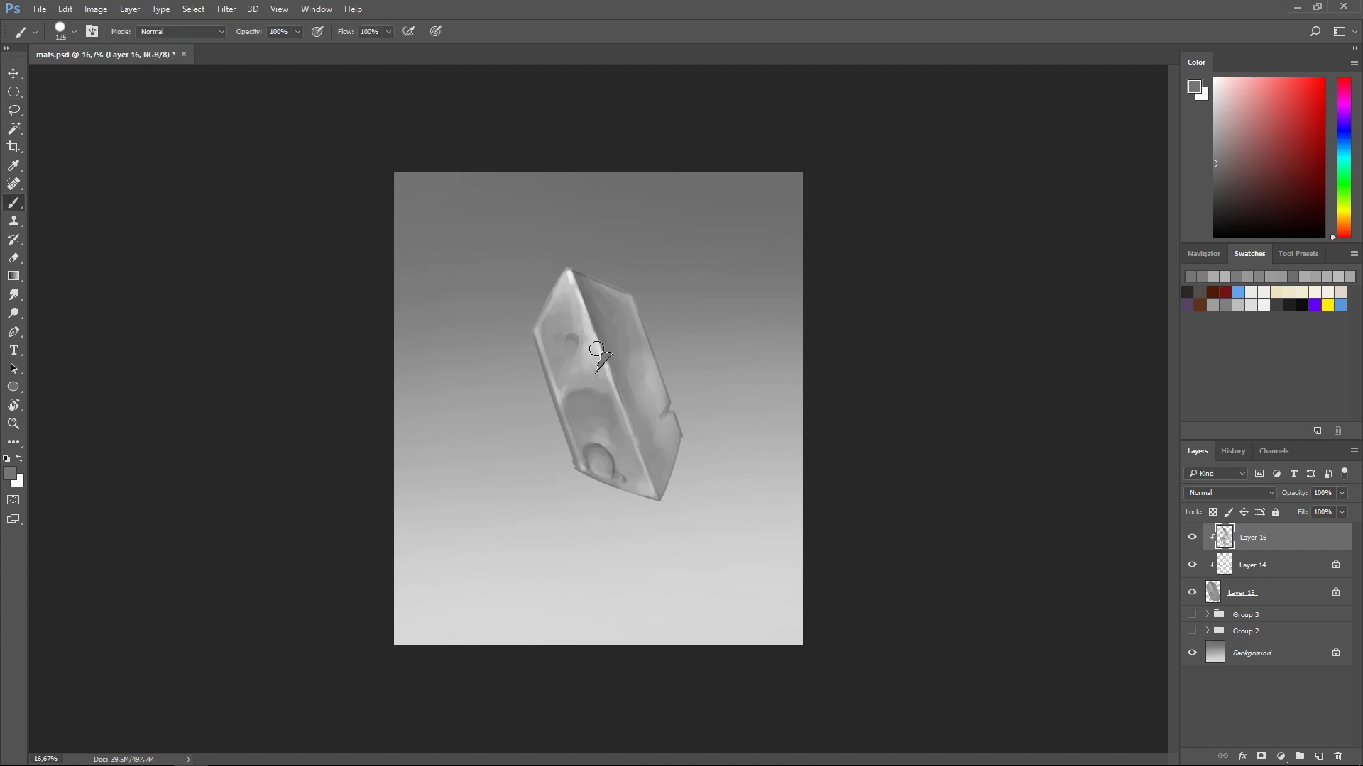
{"action": "key", "text": "l"}
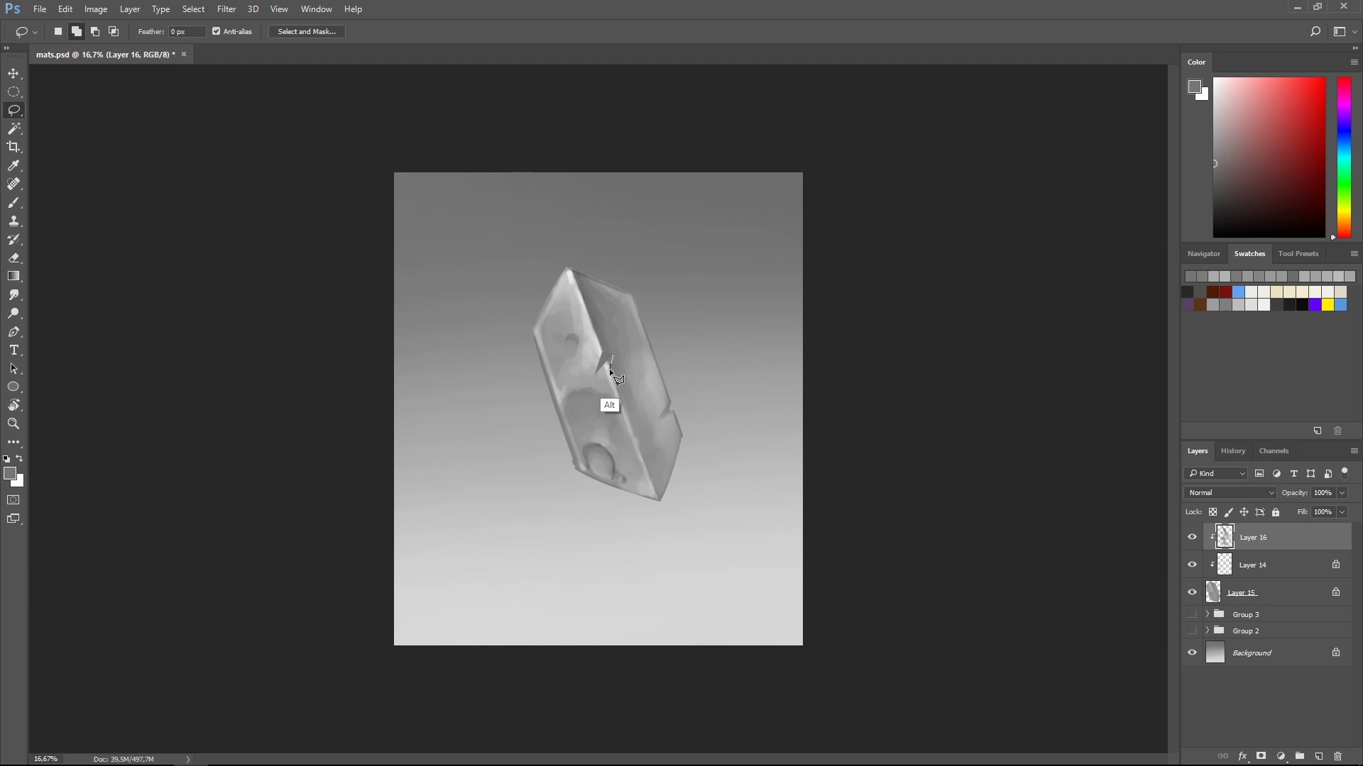
{"action": "left_click", "coordinate": [595, 374]}
{"action": "key", "text": "b"}
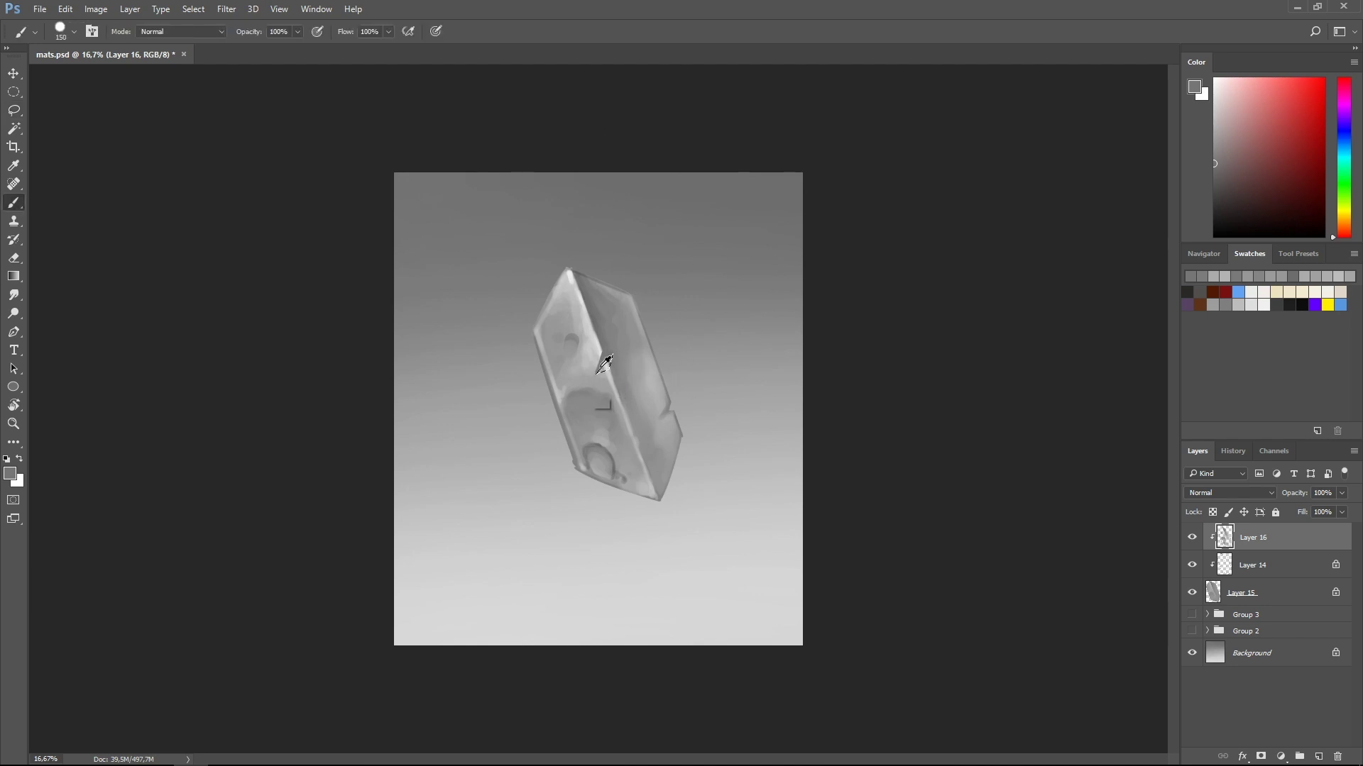
- Paint light strokes by the notch and grey dabs at the crystal centre using sampled tones
{"action": "left_click", "coordinate": [597, 372], "text": "alt"}
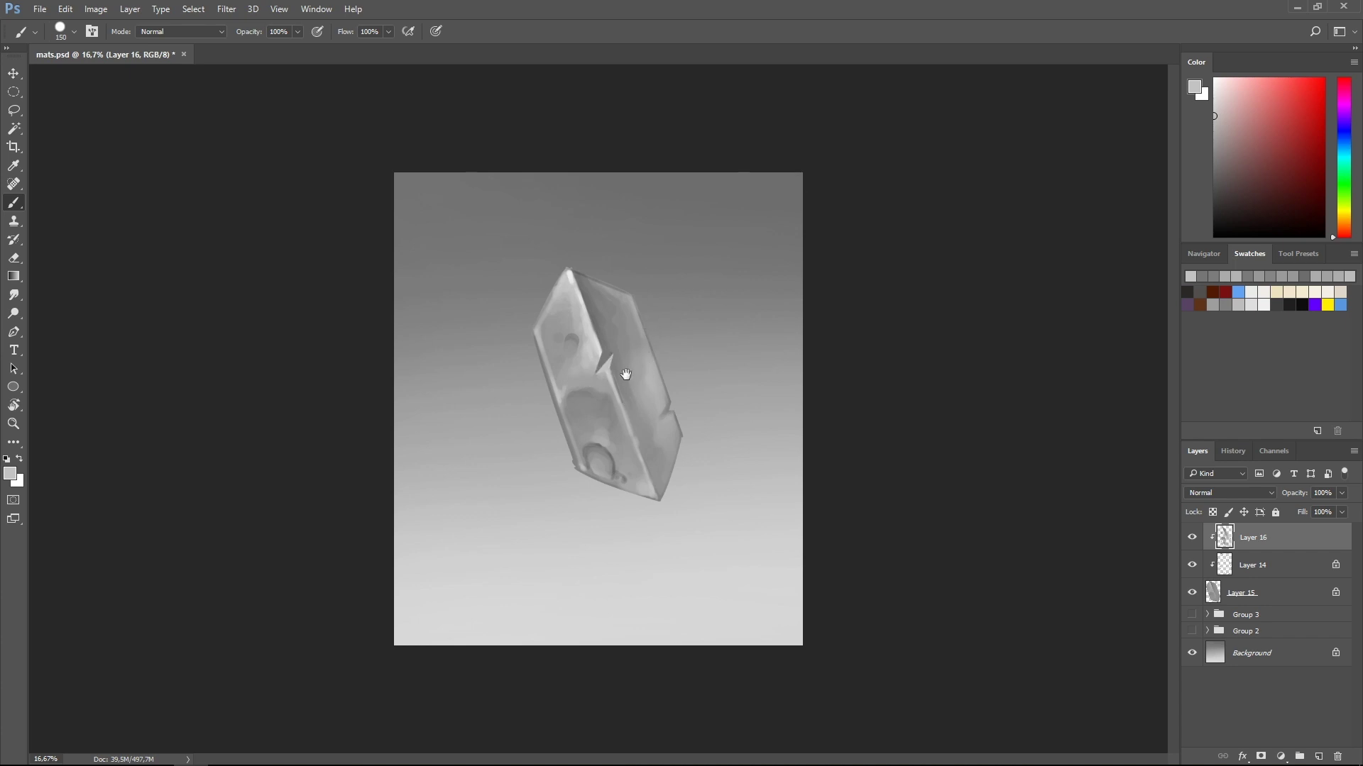
{"action": "left_click", "coordinate": [608, 387], "text": "alt"}
{"action": "left_click_drag", "start_coordinate": [600, 357], "coordinate": [593, 367]}
{"action": "left_click", "coordinate": [608, 393], "text": "alt"}
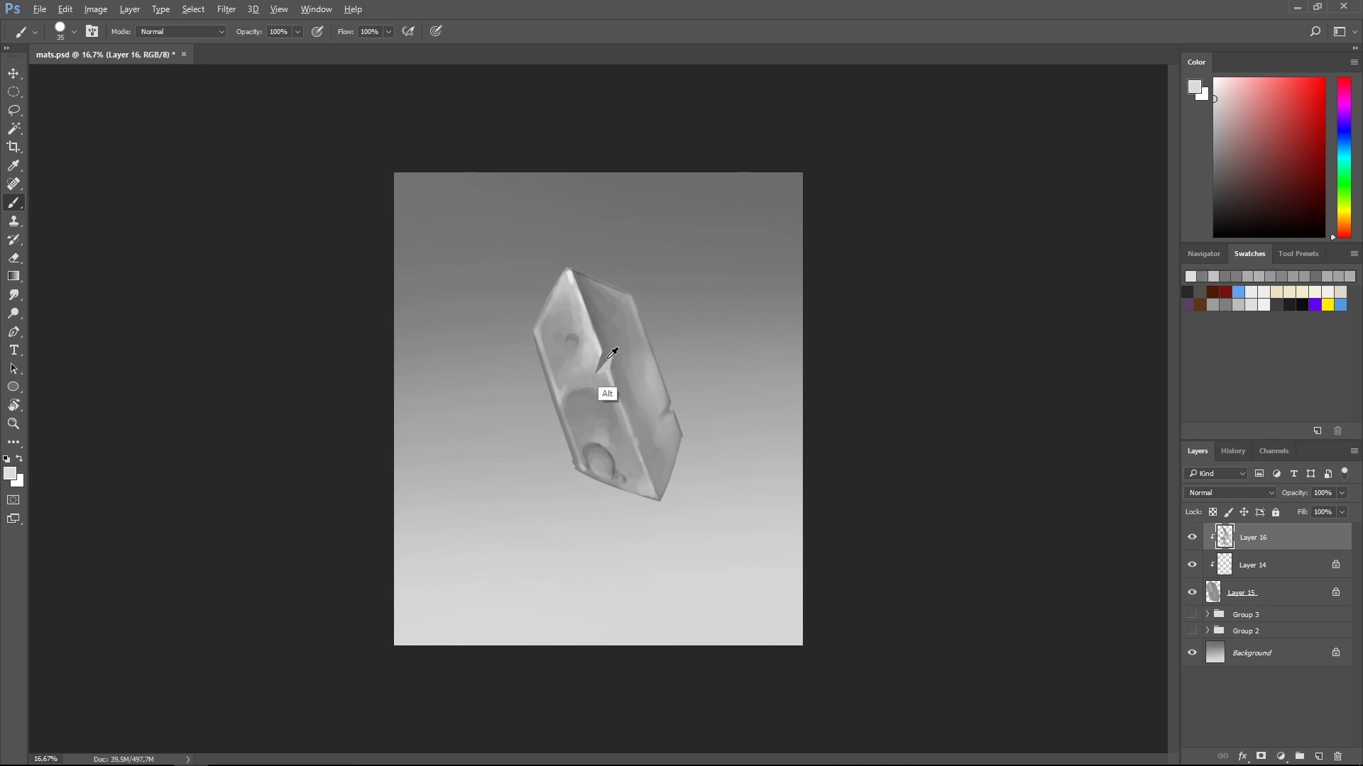
{"action": "left_click", "coordinate": [611, 384], "text": "alt"}
{"action": "left_click", "coordinate": [614, 380], "text": "alt"}
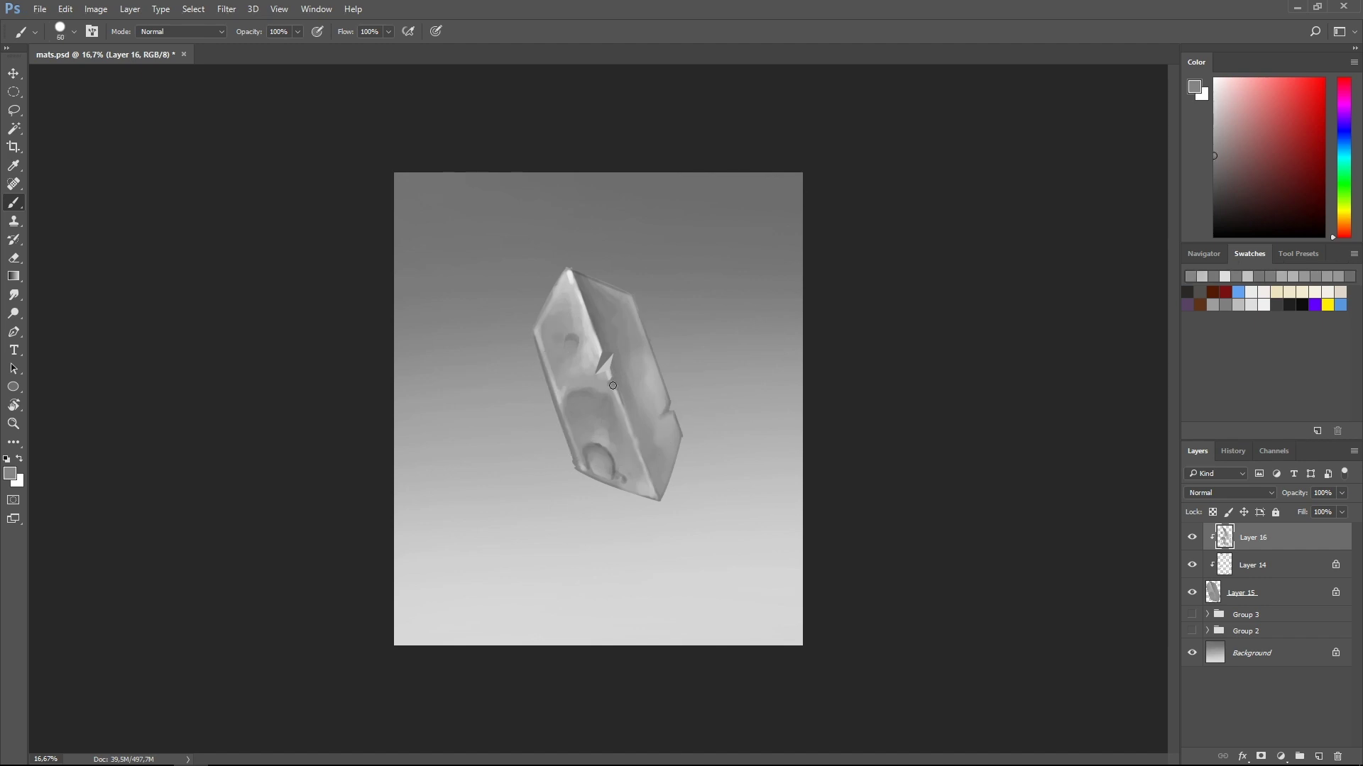
{"action": "left_click", "coordinate": [614, 388], "text": "alt"}
{"action": "left_click", "coordinate": [613, 387], "text": "alt"}
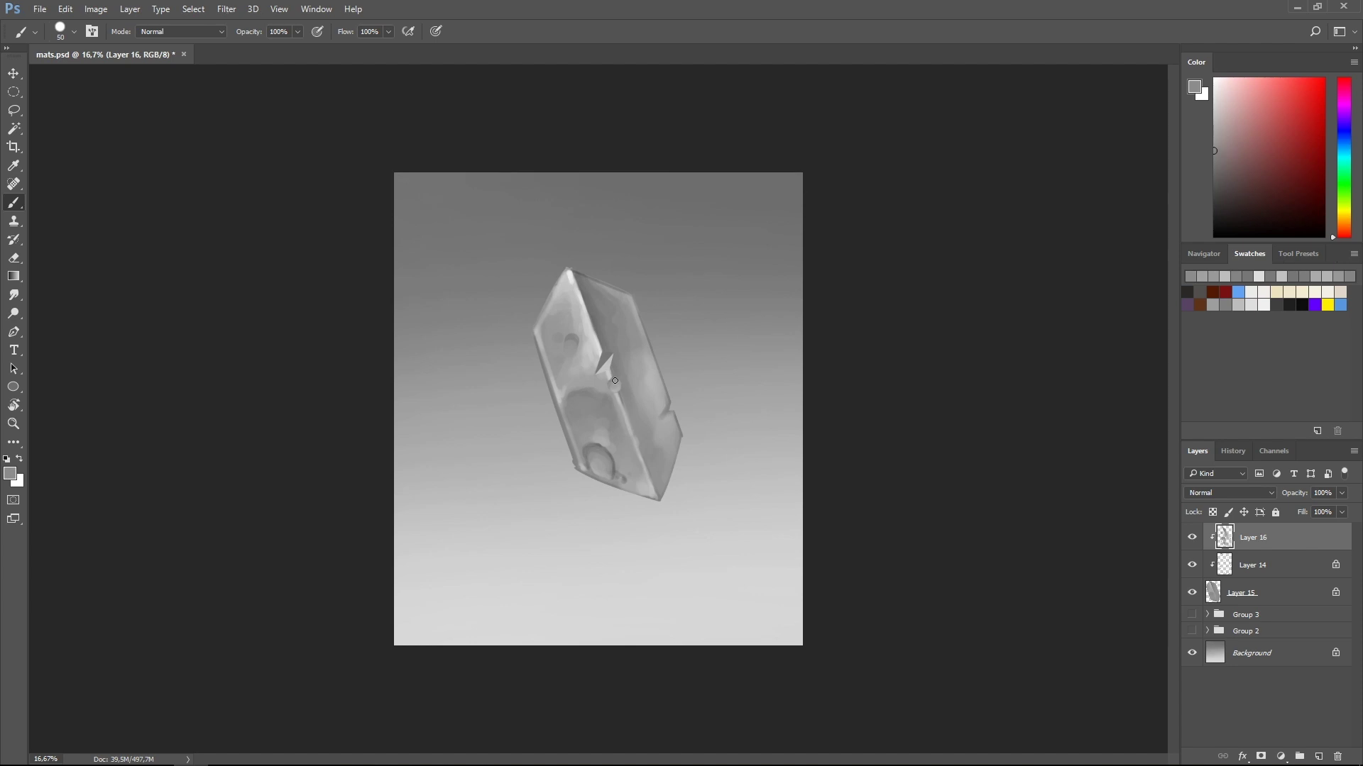
{"action": "left_click", "coordinate": [616, 384]}
- Shade the crystal with a darker grey, then add a lighter stroke mid-crystal
{"action": "left_click", "coordinate": [566, 292], "text": "alt"}
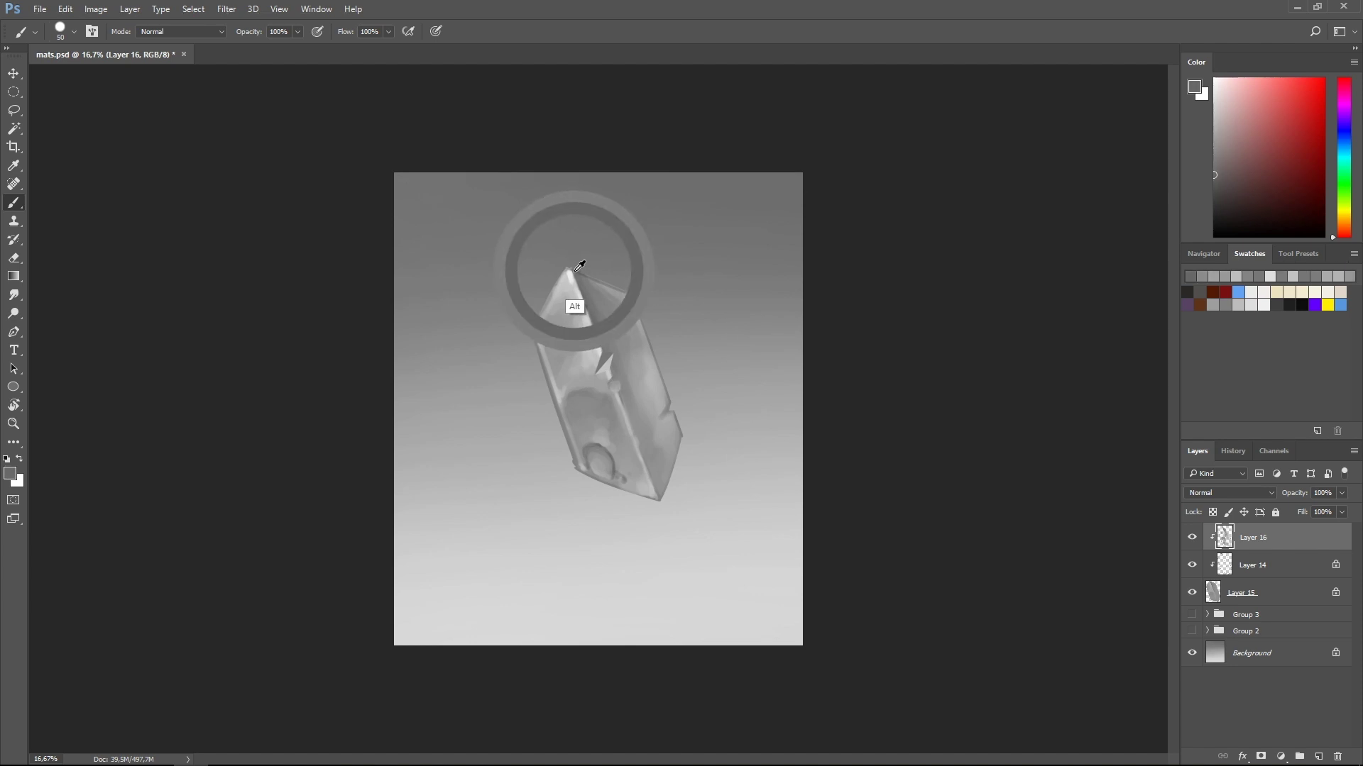
{"action": "left_click", "coordinate": [1278, 302]}
{"action": "left_click", "coordinate": [615, 383], "text": "alt"}
{"action": "left_click", "coordinate": [614, 470], "text": "alt"}
{"action": "key", "text": "bracketleft"}
{"action": "key", "text": "bracketleft"}
{"action": "key", "text": "bracketleft"}
{"action": "left_click", "coordinate": [603, 360], "text": "alt"}
{"action": "left_click", "coordinate": [607, 393], "text": "alt"}
- Lighten the crystal's tip and blend the left face with sampled light greys
{"action": "left_click", "coordinate": [539, 331], "text": "alt"}
{"action": "key", "text": "bracketright"}
{"action": "key", "text": "bracketright"}
{"action": "key", "text": "bracketright"}
{"action": "key", "text": "bracketleft"}
{"action": "key", "text": "bracketleft"}
{"action": "left_click", "coordinate": [560, 335], "text": "alt"}
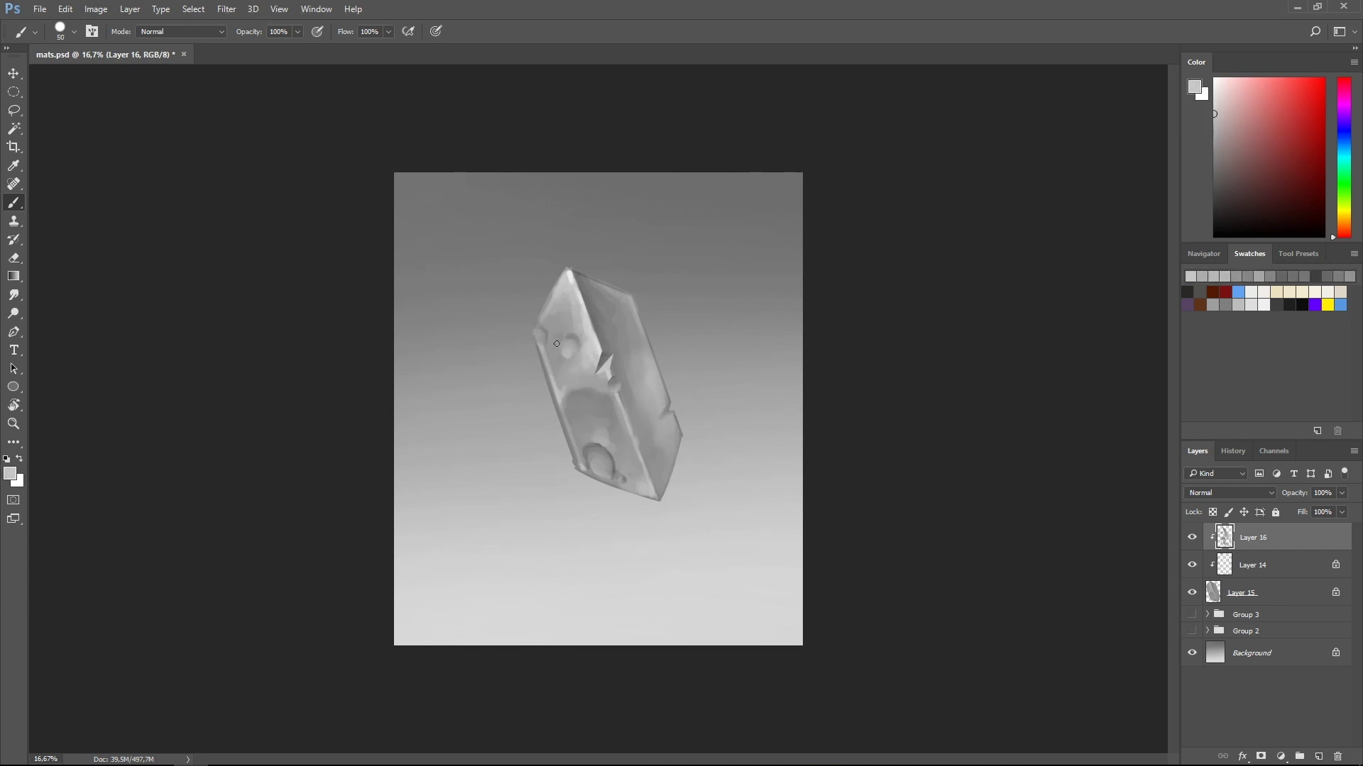
{"action": "left_click", "coordinate": [625, 471], "text": "alt"}
{"action": "key", "text": "bracketleft"}
{"action": "left_click", "coordinate": [557, 405], "text": "alt"}
- Remove the empty Layer 17 and zoom in on the crystal
{"action": "left_click", "coordinate": [608, 369], "text": "alt"}
{"action": "key", "text": "ctrl+shift+alt+n"}
{"action": "key", "text": "ctrl+z"}
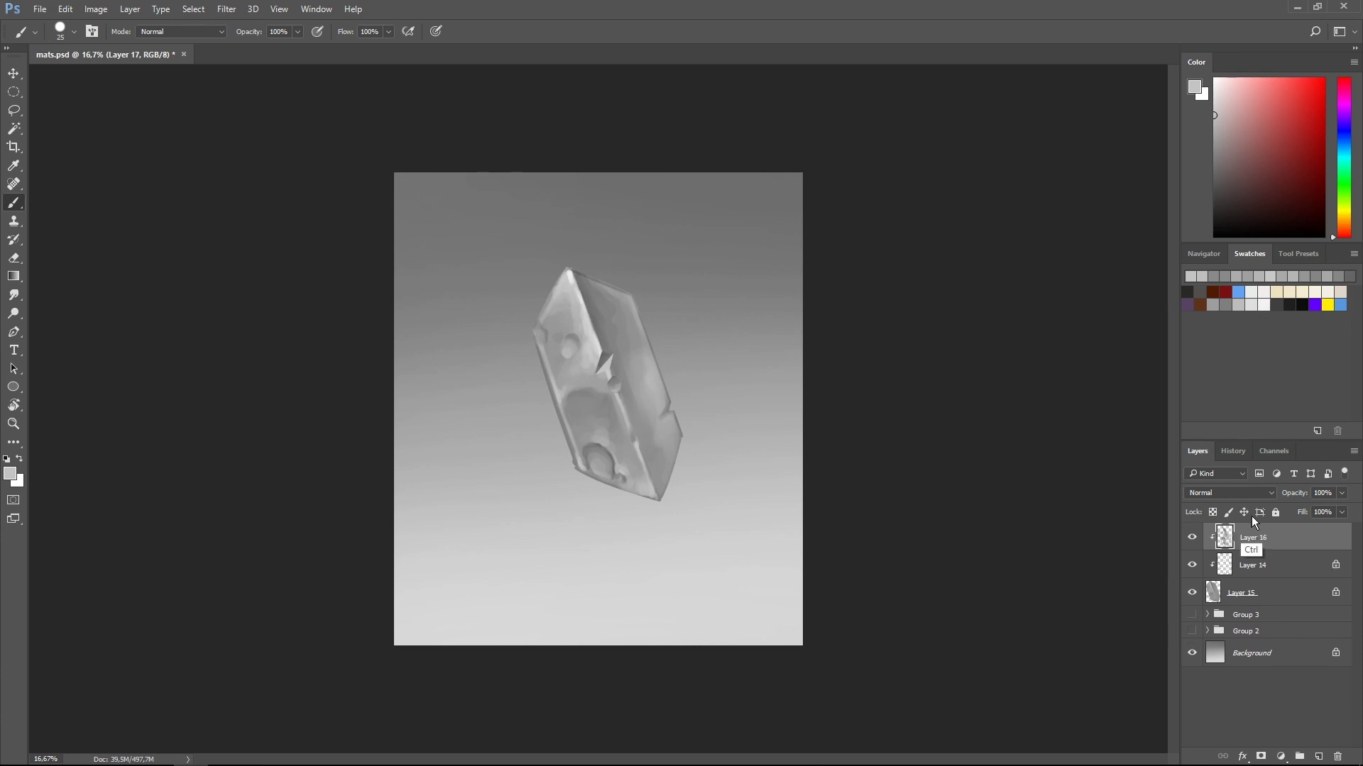
{"action": "key", "text": "ctrl+plus"}
{"action": "right_click", "coordinate": [657, 367]}
- Set the brush size and sample grey and near-white tones from the crystal
{"action": "double_click", "coordinate": [645, 466]}
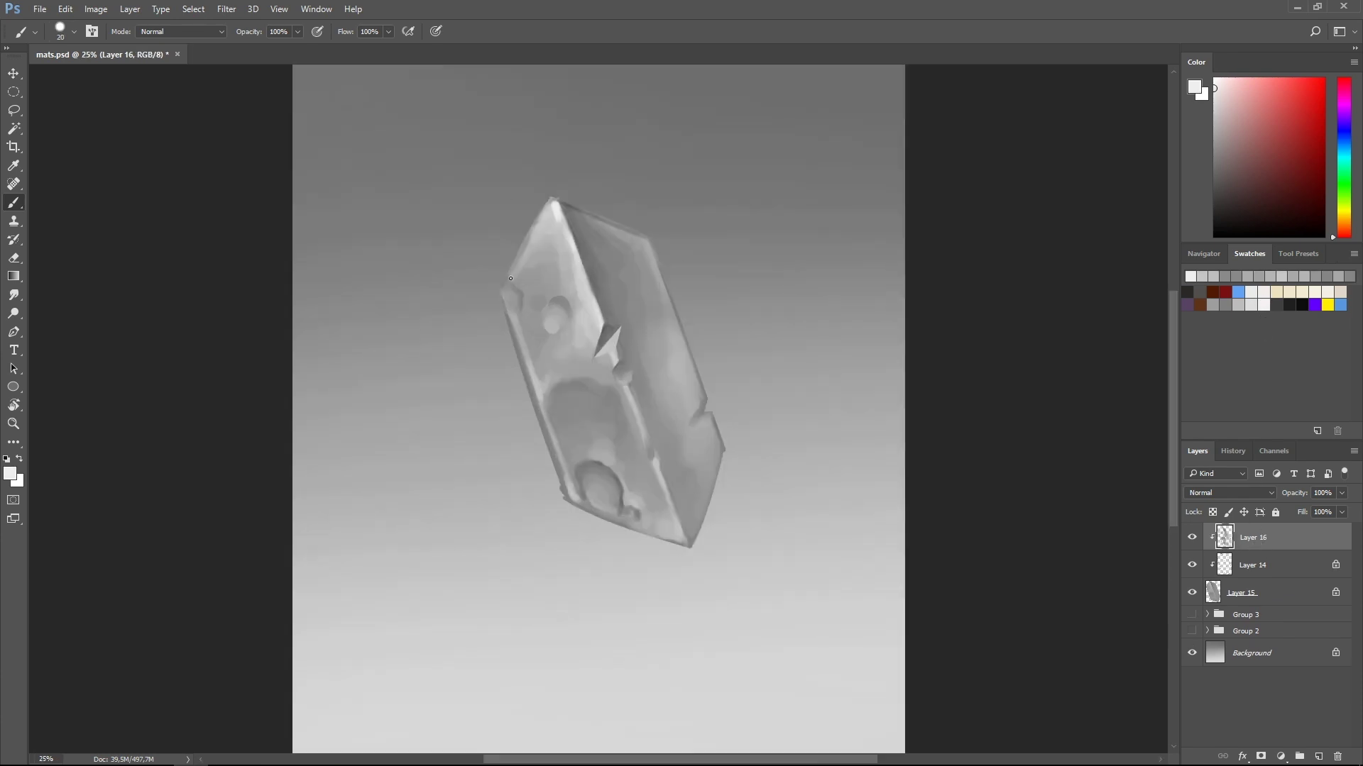
{"action": "key", "text": "bracketright"}
{"action": "key", "text": "bracketright"}
{"action": "key", "text": "bracketright"}
{"action": "left_click", "coordinate": [555, 234], "text": "alt"}
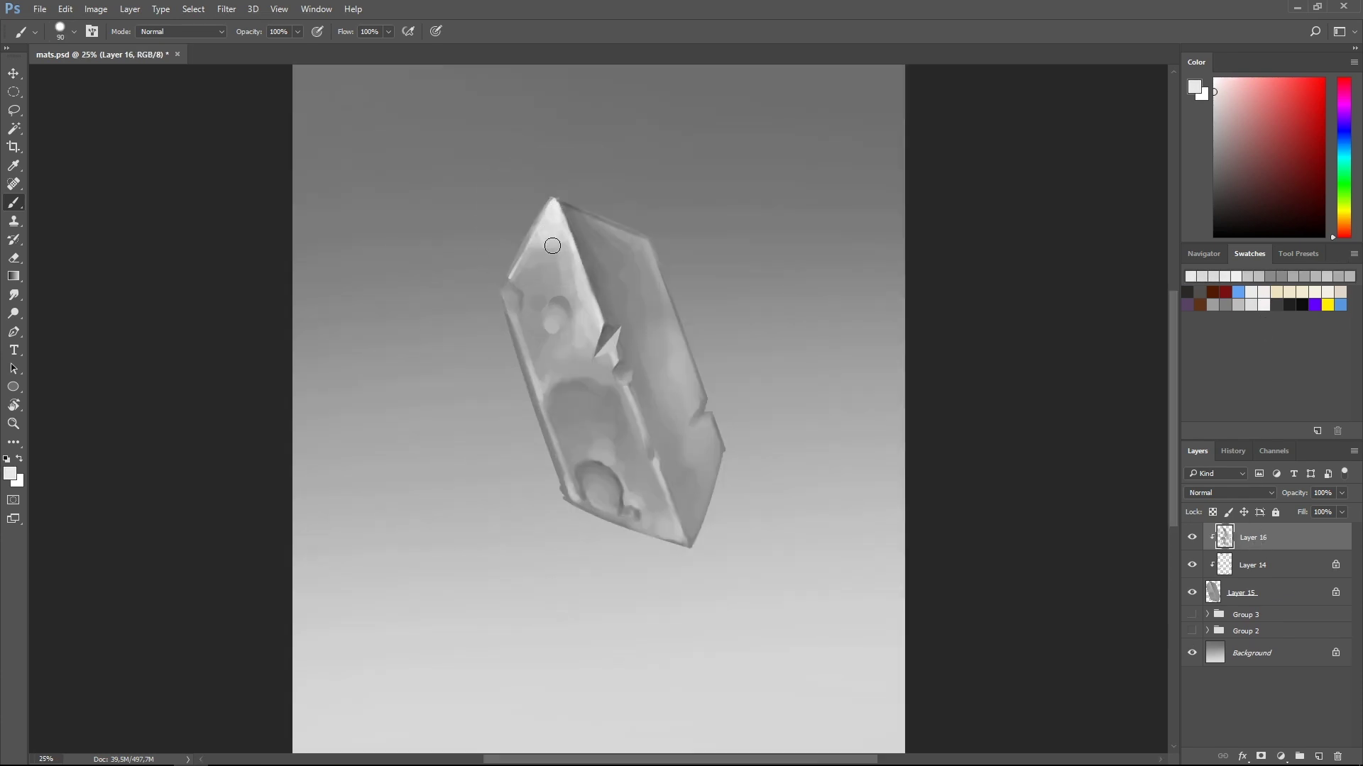
{"action": "key", "text": "bracketleft"}
{"action": "key", "text": "bracketleft"}
{"action": "key", "text": "bracketleft"}
{"action": "left_click", "coordinate": [592, 289], "text": "alt"}
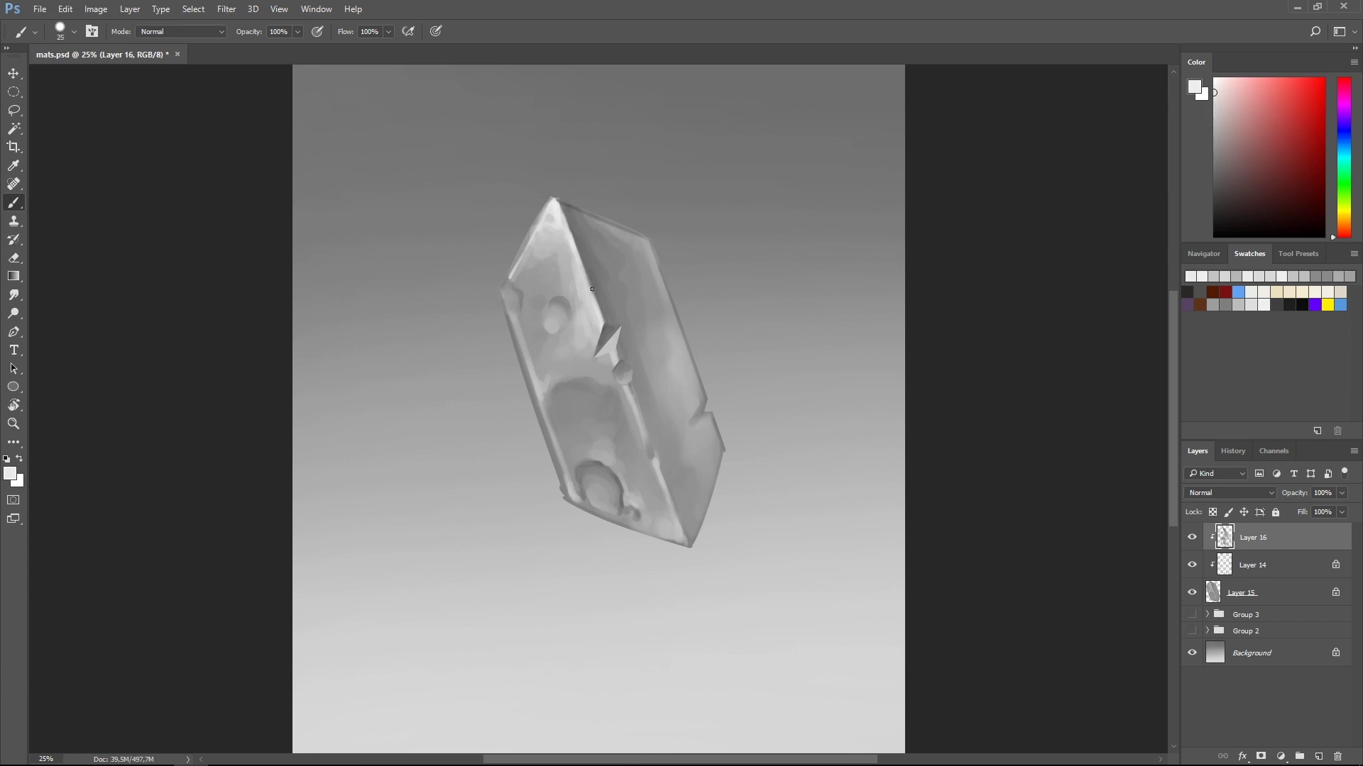
{"action": "left_click", "coordinate": [613, 351], "text": "alt"}
- Paint over and lighten the notch on the crystal's left edge
{"action": "key", "text": "bracketleft"}
{"action": "key", "text": "bracketright"}
{"action": "left_click", "coordinate": [600, 353], "text": "alt"}
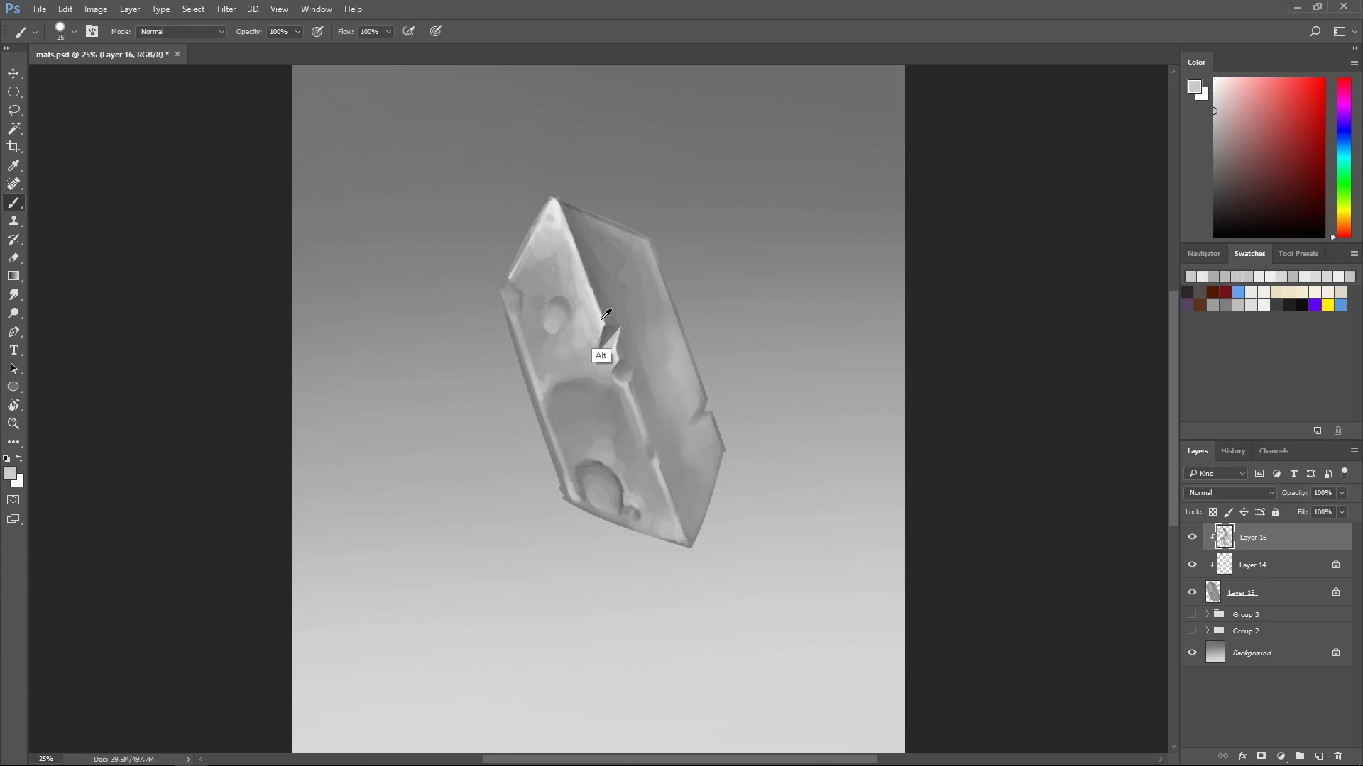
{"action": "left_click", "coordinate": [628, 387], "text": "alt"}
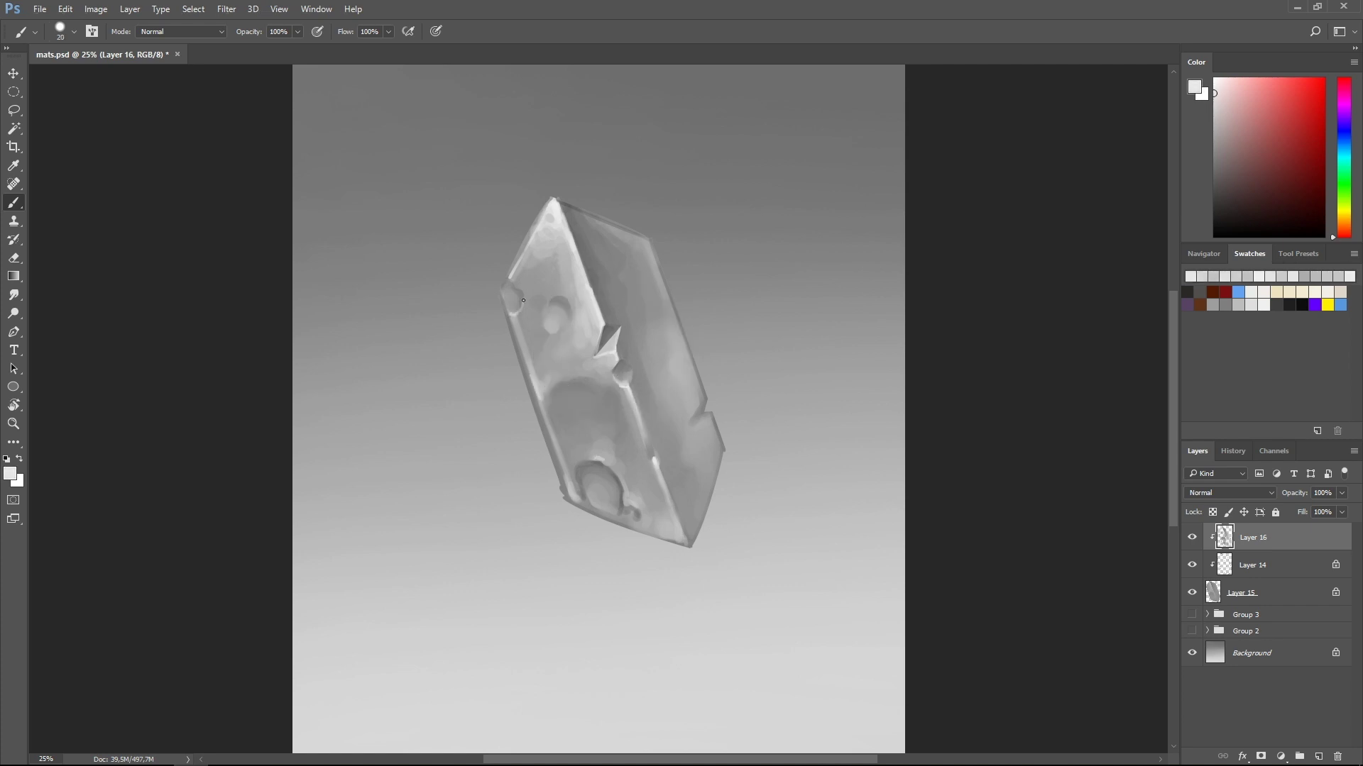
{"action": "left_click", "coordinate": [517, 307], "text": "alt"}
{"action": "left_click", "coordinate": [555, 207], "text": "alt"}
{"action": "left_click", "coordinate": [512, 298]}
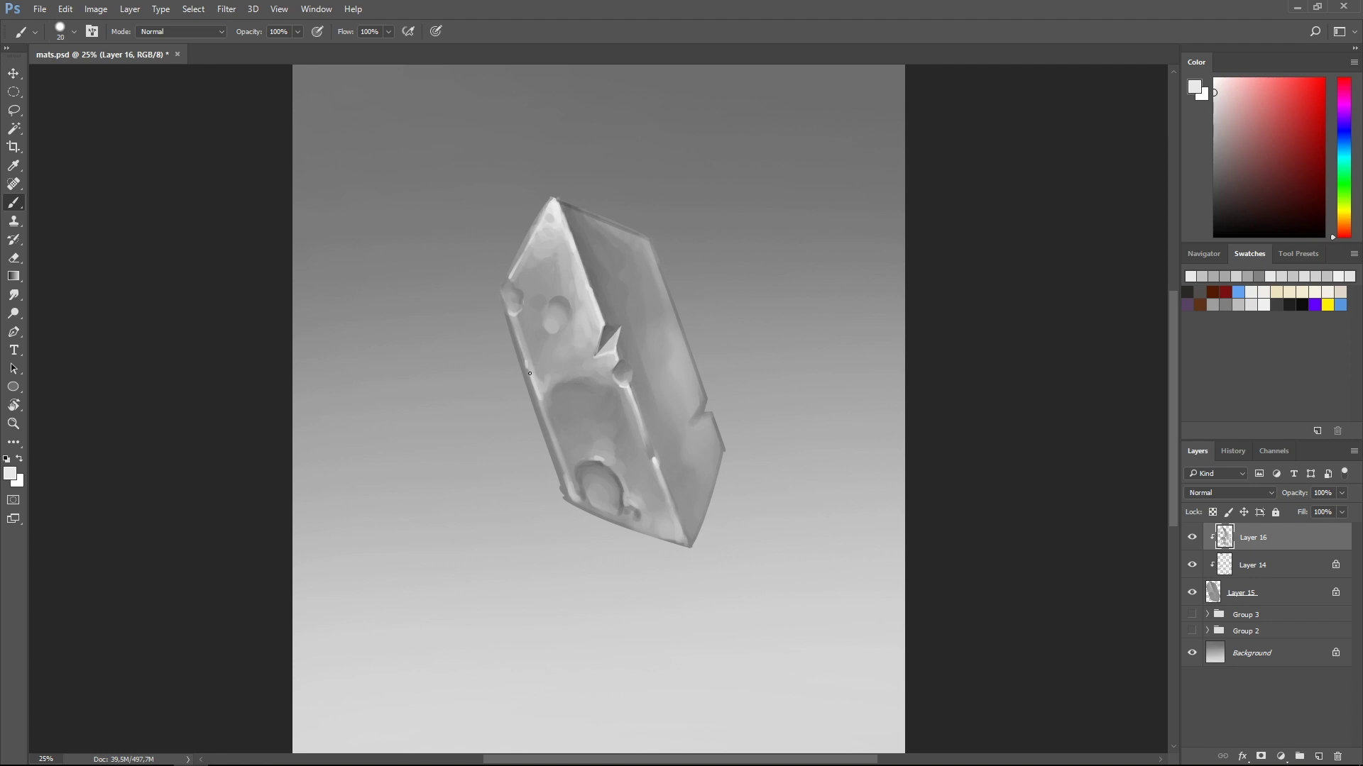
- Resample darker, mid and lighter greys across the crystal while adjusting brush size
{"action": "key", "text": "bracketright"}
{"action": "key", "text": "bracketright"}
{"action": "key", "text": "bracketright"}
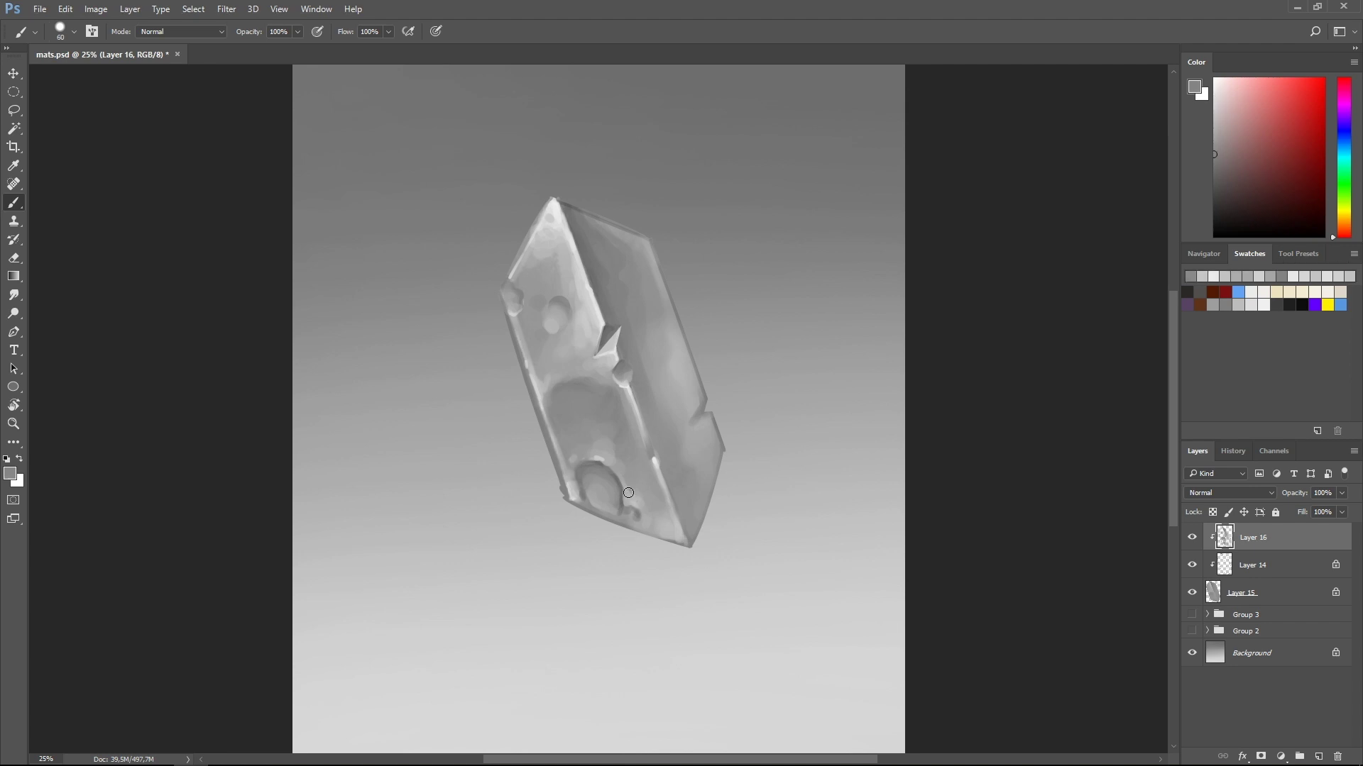
{"action": "left_click", "coordinate": [643, 500], "text": "alt"}
{"action": "left_click_drag", "start_coordinate": [642, 500], "coordinate": [659, 443]}
{"action": "left_click", "coordinate": [648, 481], "text": "alt"}
{"action": "key", "text": "bracketleft"}
{"action": "key", "text": "bracketleft"}
{"action": "key", "text": "bracketleft"}
{"action": "left_click", "coordinate": [598, 448], "text": "alt"}
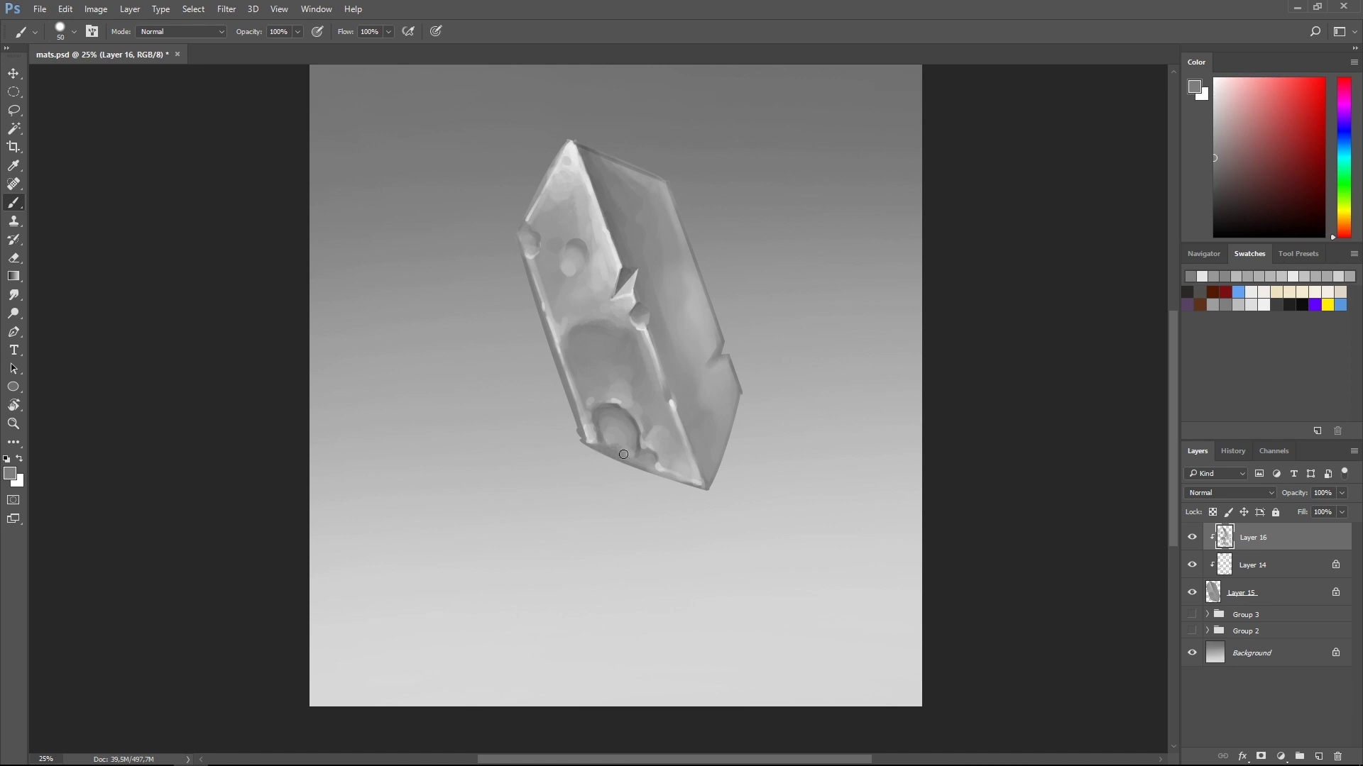
{"action": "left_click_drag", "start_coordinate": [698, 486], "coordinate": [722, 537]}
{"action": "left_click", "coordinate": [627, 306], "text": "alt"}
{"action": "key", "text": "bracketright"}
{"action": "key", "text": "bracketright"}
{"action": "key", "text": "bracketright"}
{"action": "left_click", "coordinate": [600, 288], "text": "alt"}
{"action": "key", "text": "bracketleft"}
{"action": "key", "text": "bracketleft"}
{"action": "key", "text": "bracketleft"}
{"action": "left_click", "coordinate": [589, 355], "text": "alt"}
- Lighten the crystal's lower face with light grey strokes and dabs
{"action": "key", "text": "bracketright"}
{"action": "key", "text": "bracketright"}
{"action": "key", "text": "bracketright"}
{"action": "left_click", "coordinate": [609, 397], "text": "alt"}
{"action": "left_click_drag", "start_coordinate": [609, 405], "coordinate": [617, 440]}
{"action": "left_click", "coordinate": [607, 425], "text": "alt"}
{"action": "key", "text": "bracketleft"}
{"action": "key", "text": "bracketleft"}
{"action": "key", "text": "bracketleft"}
{"action": "left_click", "coordinate": [604, 436], "text": "alt"}
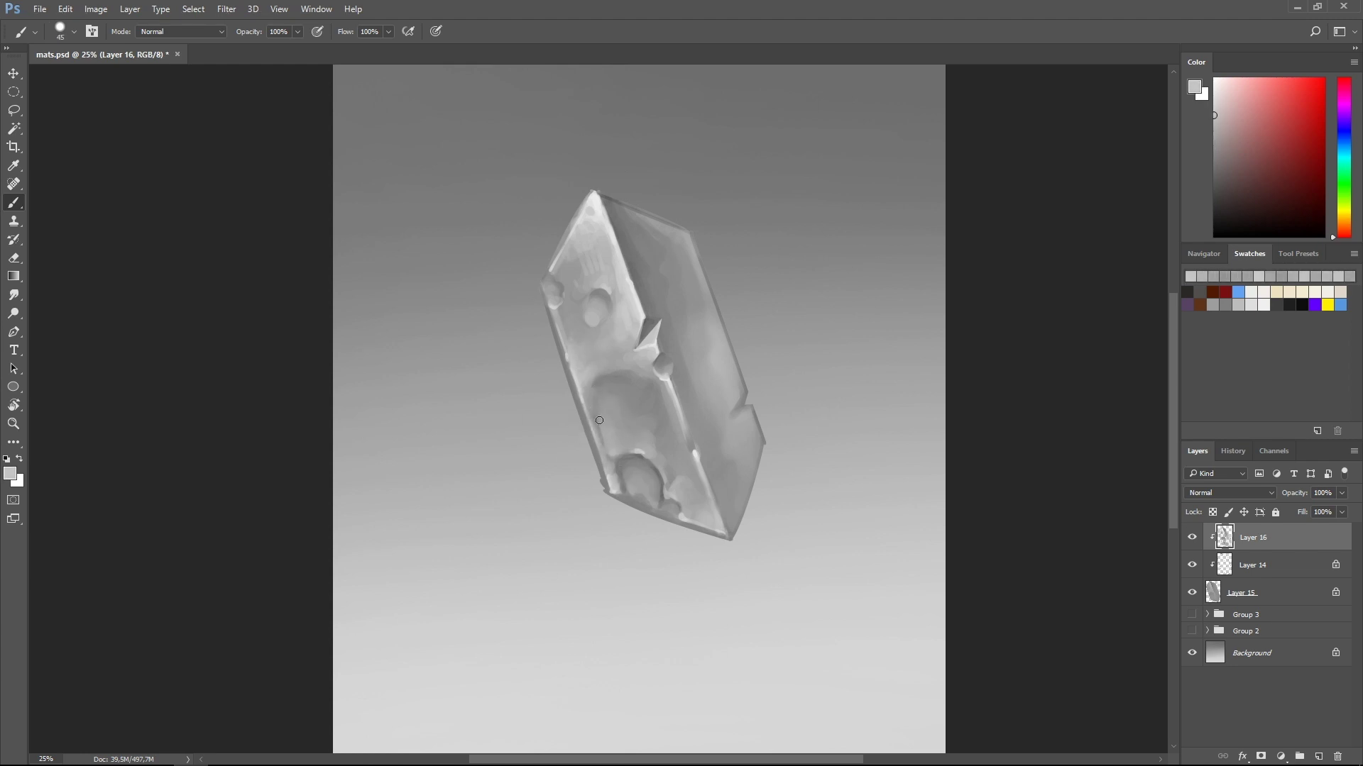
{"action": "left_click", "coordinate": [602, 415], "text": "alt"}
{"action": "key", "text": "bracketright"}
{"action": "key", "text": "bracketright"}
{"action": "key", "text": "bracketright"}
- Darken the right face, lighten the upper-right face, then flip the crystal horizontally and add strokes
{"action": "key", "text": "ctrl+minus"}
{"action": "left_click", "coordinate": [577, 316], "text": "alt"}
{"action": "key", "text": "bracketright"}
{"action": "key", "text": "bracketright"}
{"action": "key", "text": "bracketright"}
{"action": "left_click", "coordinate": [633, 368], "text": "alt"}
{"action": "key", "text": "bracketright"}
{"action": "key", "text": "bracketright"}
{"action": "key", "text": "bracketright"}
{"action": "left_click_drag", "start_coordinate": [656, 397], "coordinate": [655, 447]}
{"action": "left_click", "coordinate": [541, 352], "text": "alt"}
{"action": "left_click_drag", "start_coordinate": [611, 304], "coordinate": [651, 330]}
{"action": "key", "text": "bracketleft"}
{"action": "key", "text": "bracketleft"}
{"action": "key", "text": "bracketleft"}
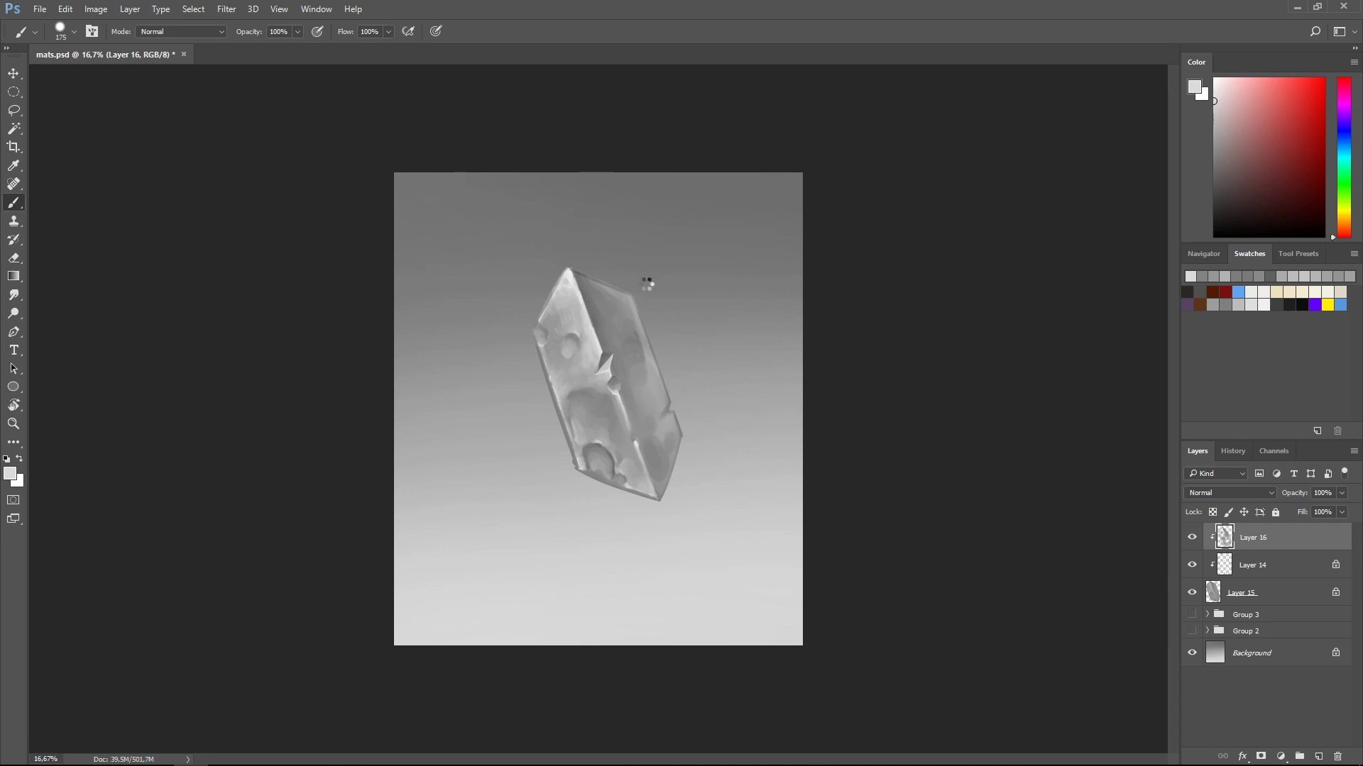
{"action": "key", "text": "ctrl+plus"}
{"action": "left_click_drag", "start_coordinate": [598, 359], "coordinate": [603, 376]}
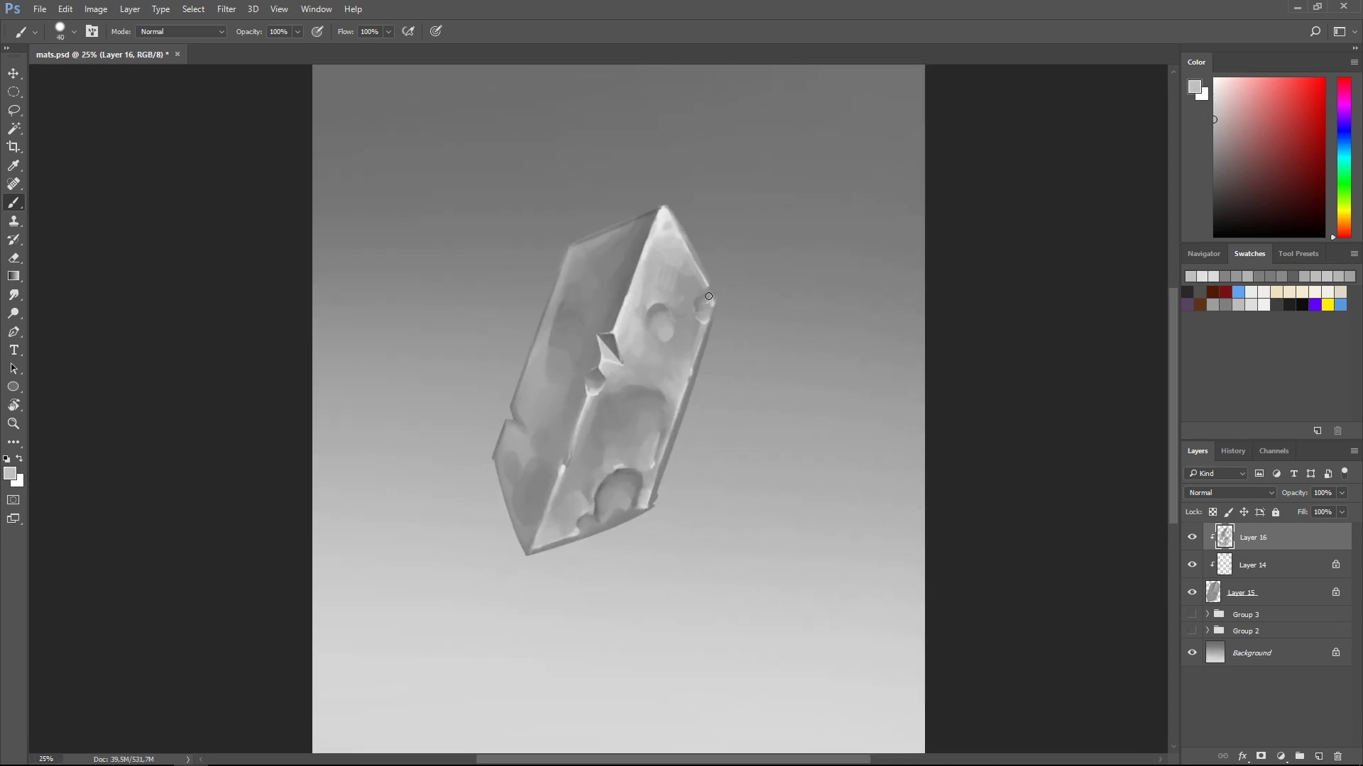
{"action": "left_click_drag", "start_coordinate": [702, 345], "coordinate": [724, 320]}
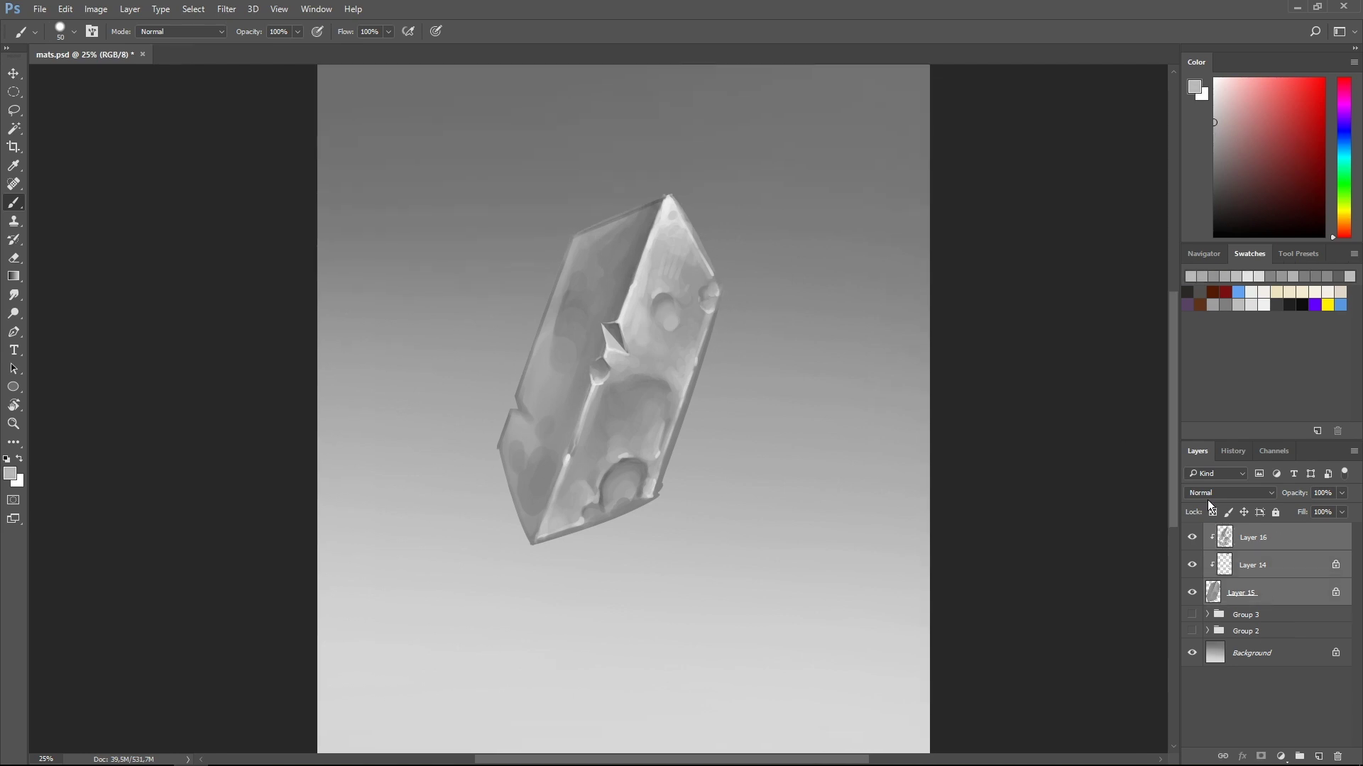
- Merge and group the crystal as Layer 16, then clip a Gradient Map to it and edit its gradient
{"action": "key", "text": "ctrl+e"}
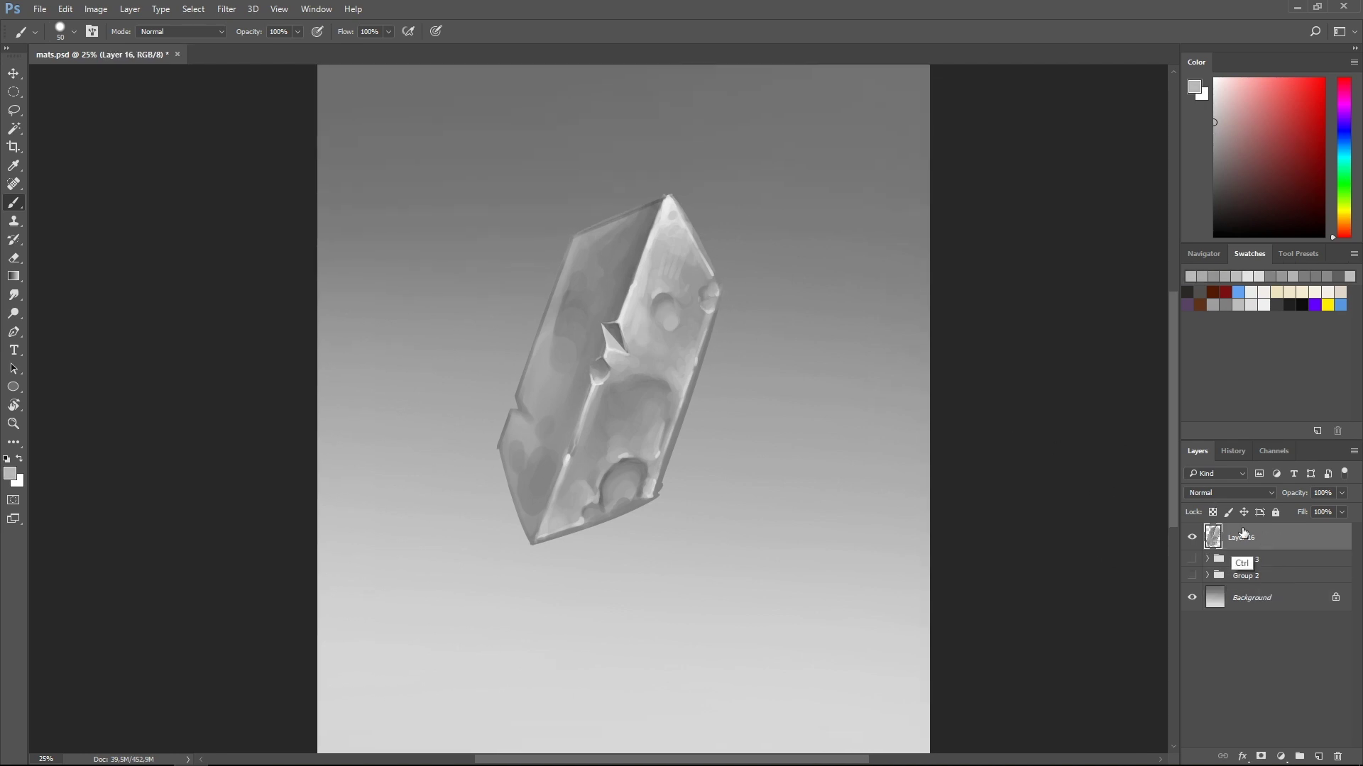
{"action": "key", "text": "ctrl+g"}
{"action": "left_click", "coordinate": [1272, 560]}
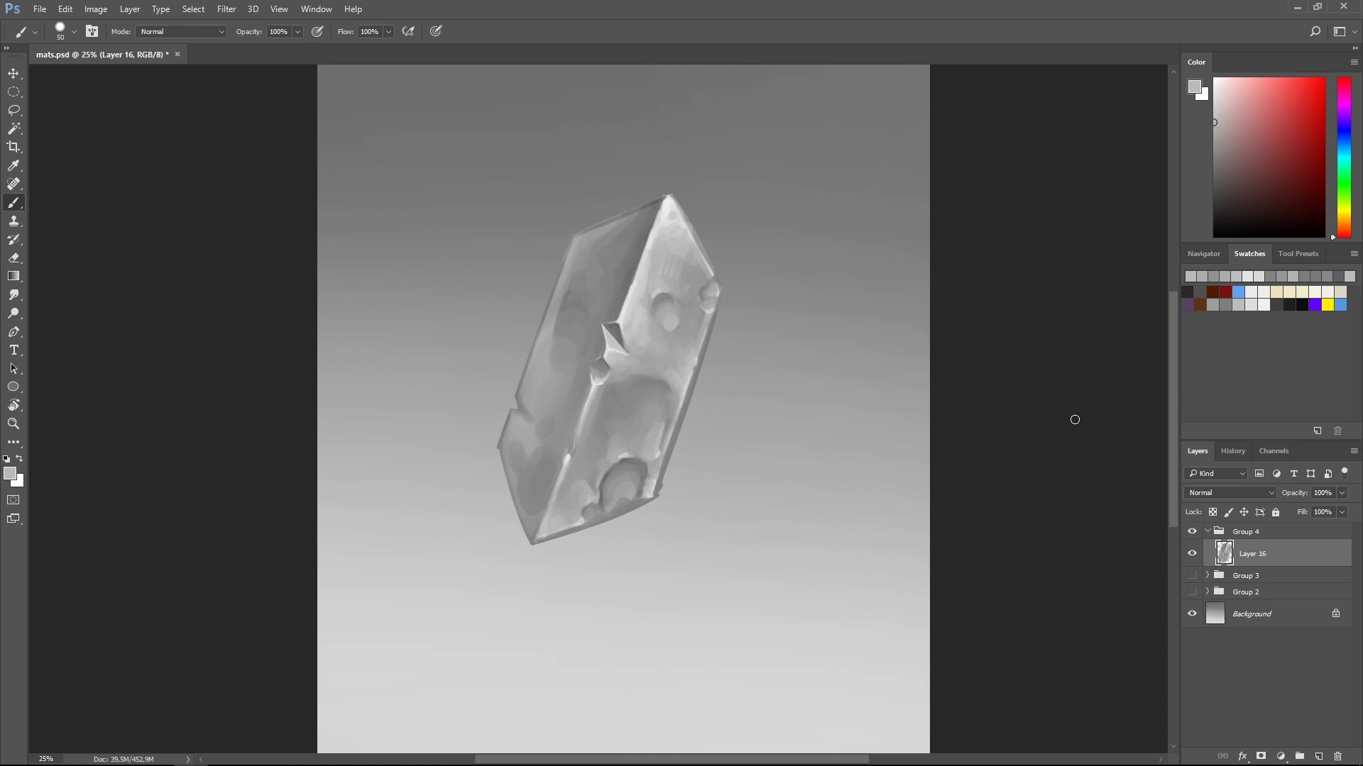
{"action": "left_click", "coordinate": [1281, 756]}
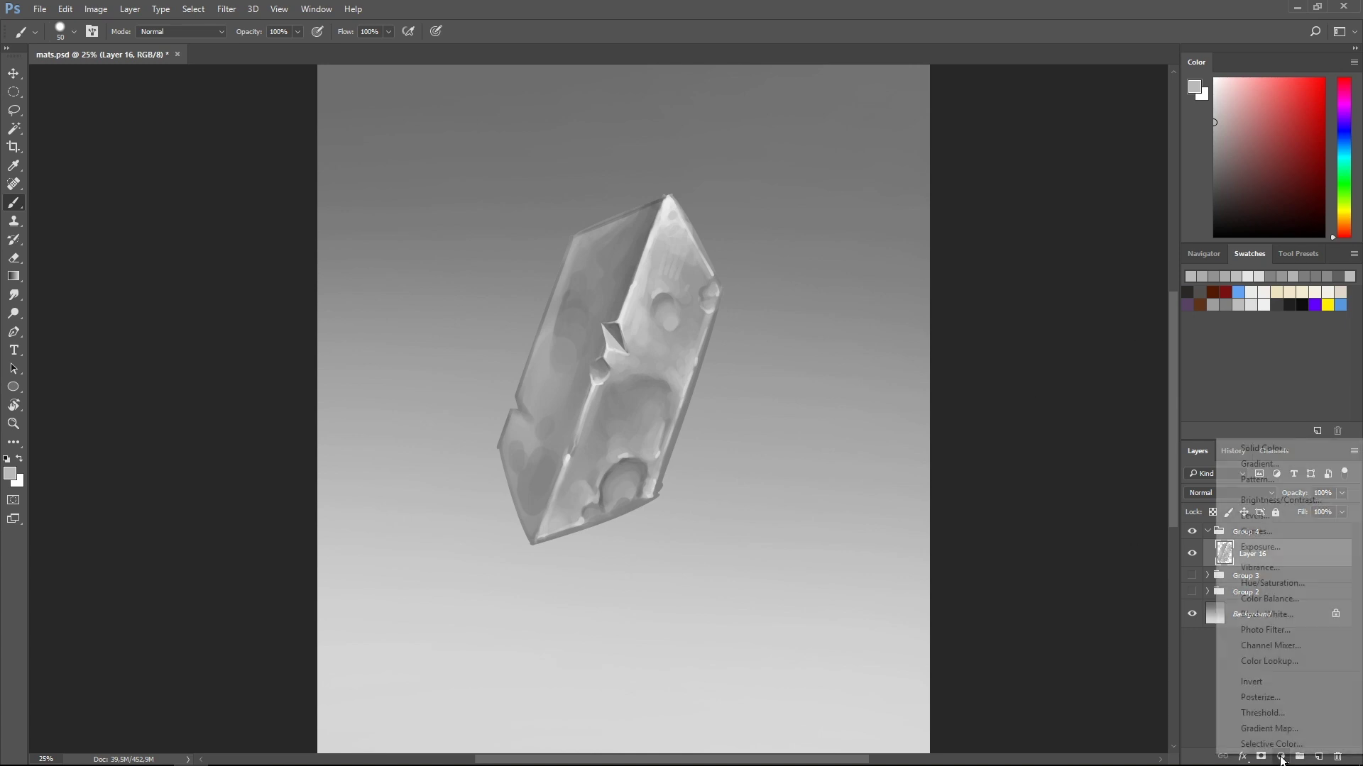
{"action": "left_click", "coordinate": [1272, 728]}
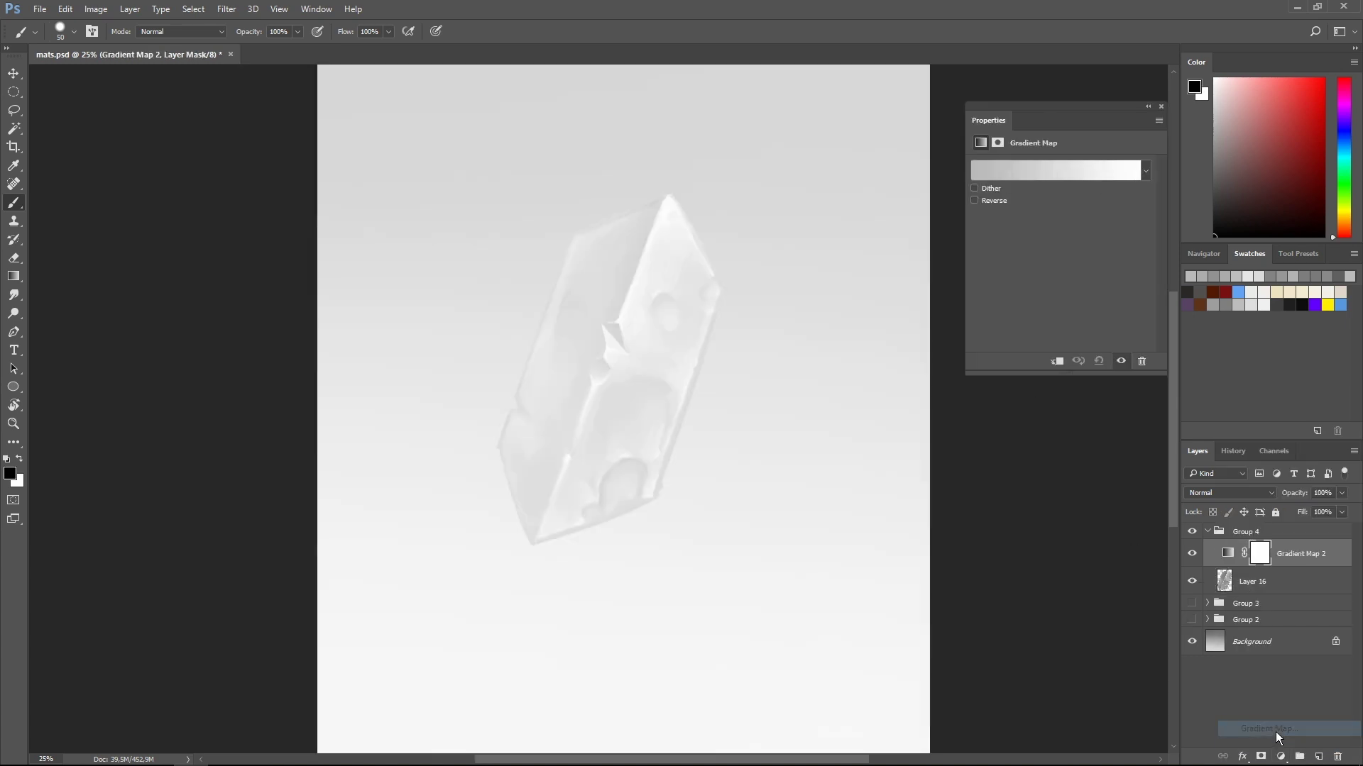
{"action": "left_click", "coordinate": [1298, 566], "text": "alt"}
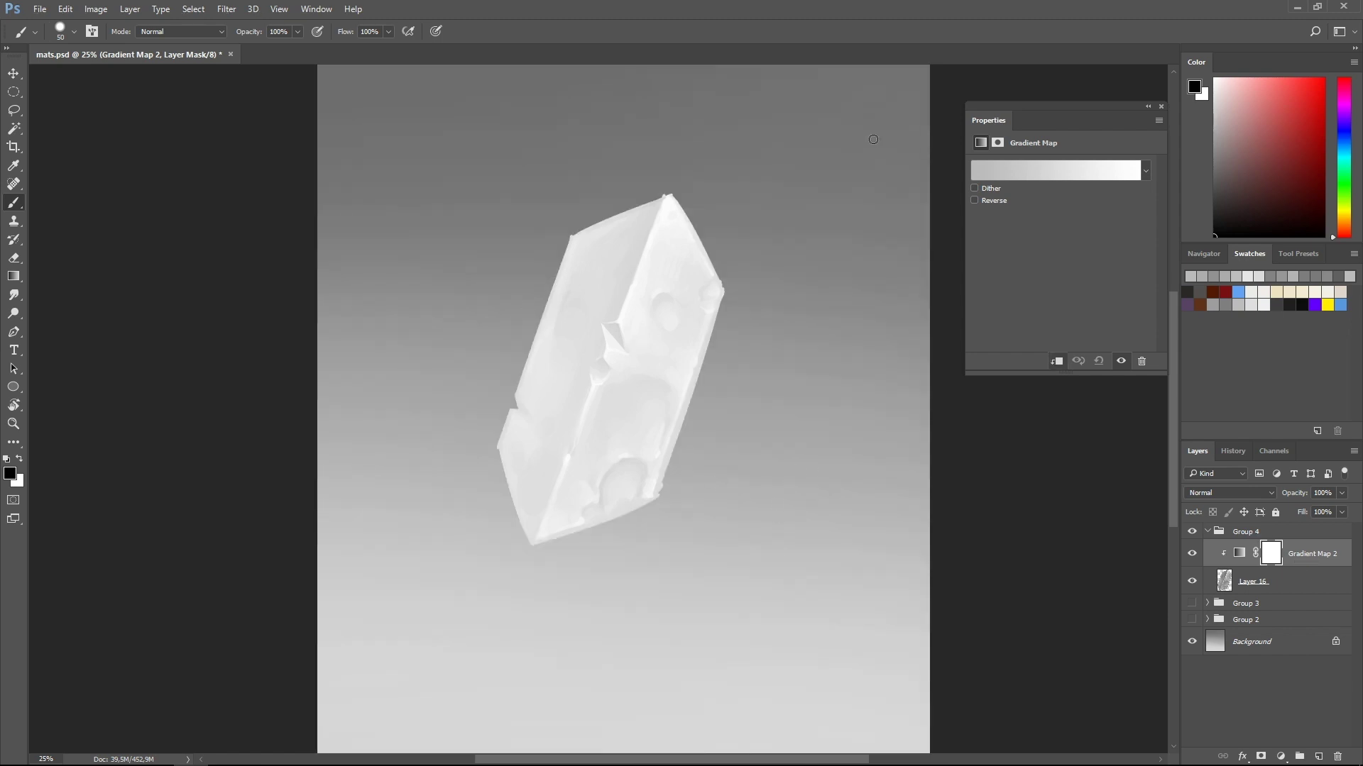
{"action": "left_click", "coordinate": [1053, 169]}
{"action": "mouse_move", "coordinate": [1003, 110]}
{"action": "left_mouse_down"}
{"action": "mouse_move", "coordinate": [1086, 201]}
{"action": "mouse_move", "coordinate": [1005, 206]}
{"action": "left_mouse_up"}
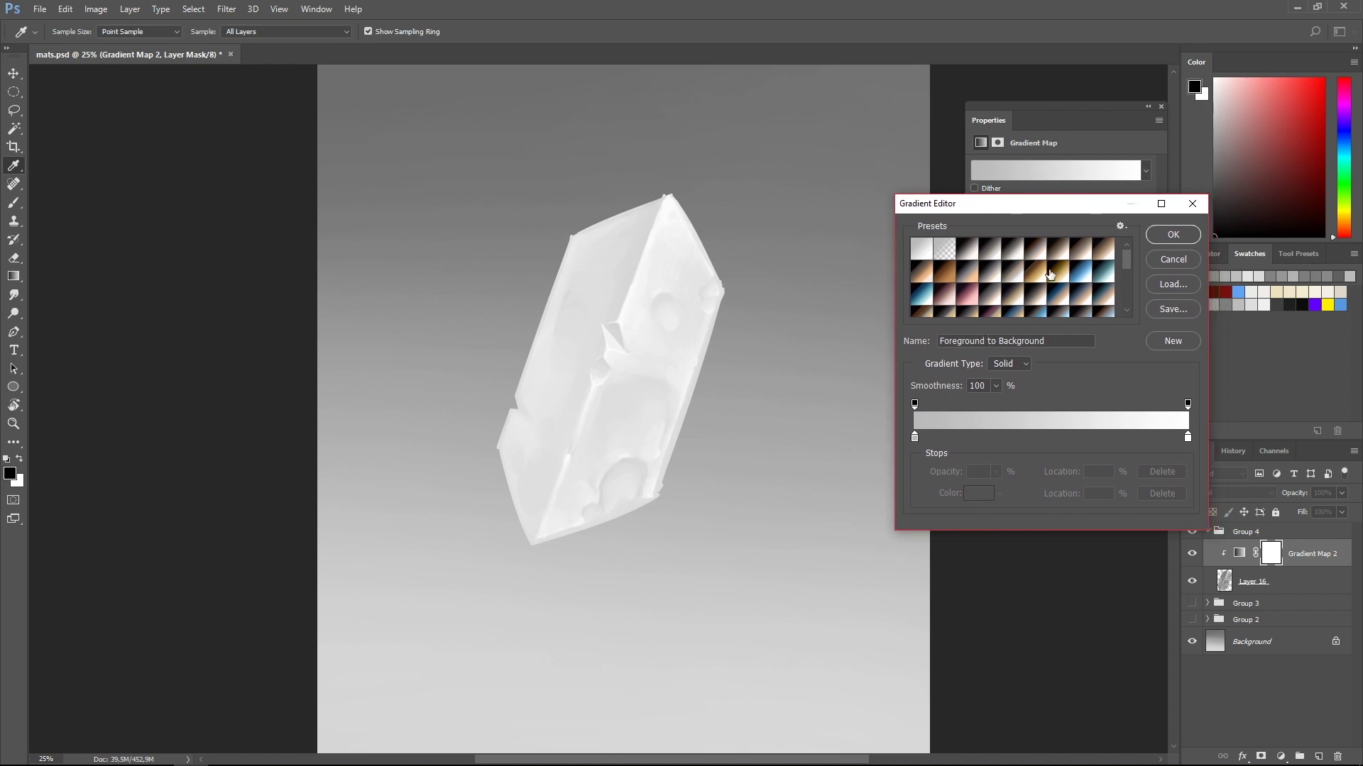
- Apply Sepia Highlights 2, remove one stop, and set the middle stop to blue-grey 60666e
{"action": "left_click", "coordinate": [986, 274]}
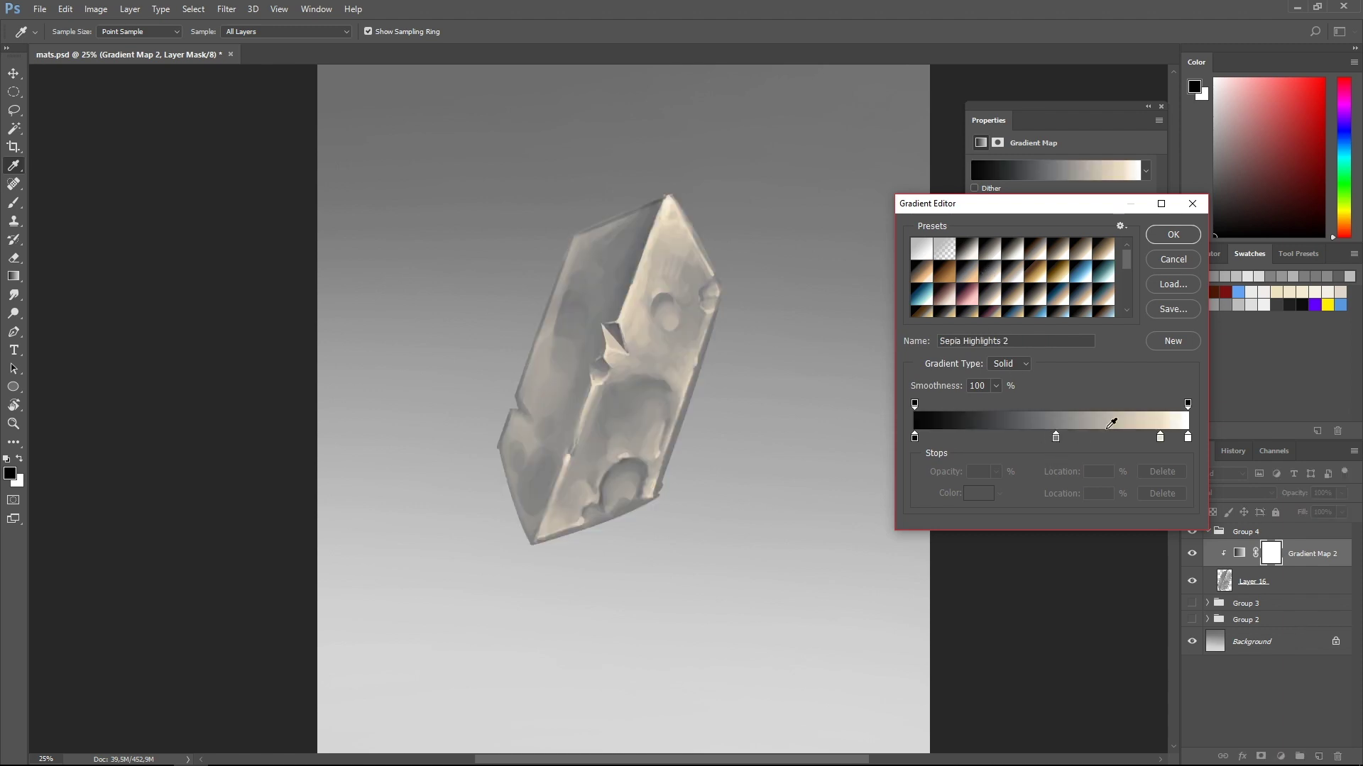
{"action": "left_click_drag", "start_coordinate": [1160, 438], "coordinate": [1105, 445]}
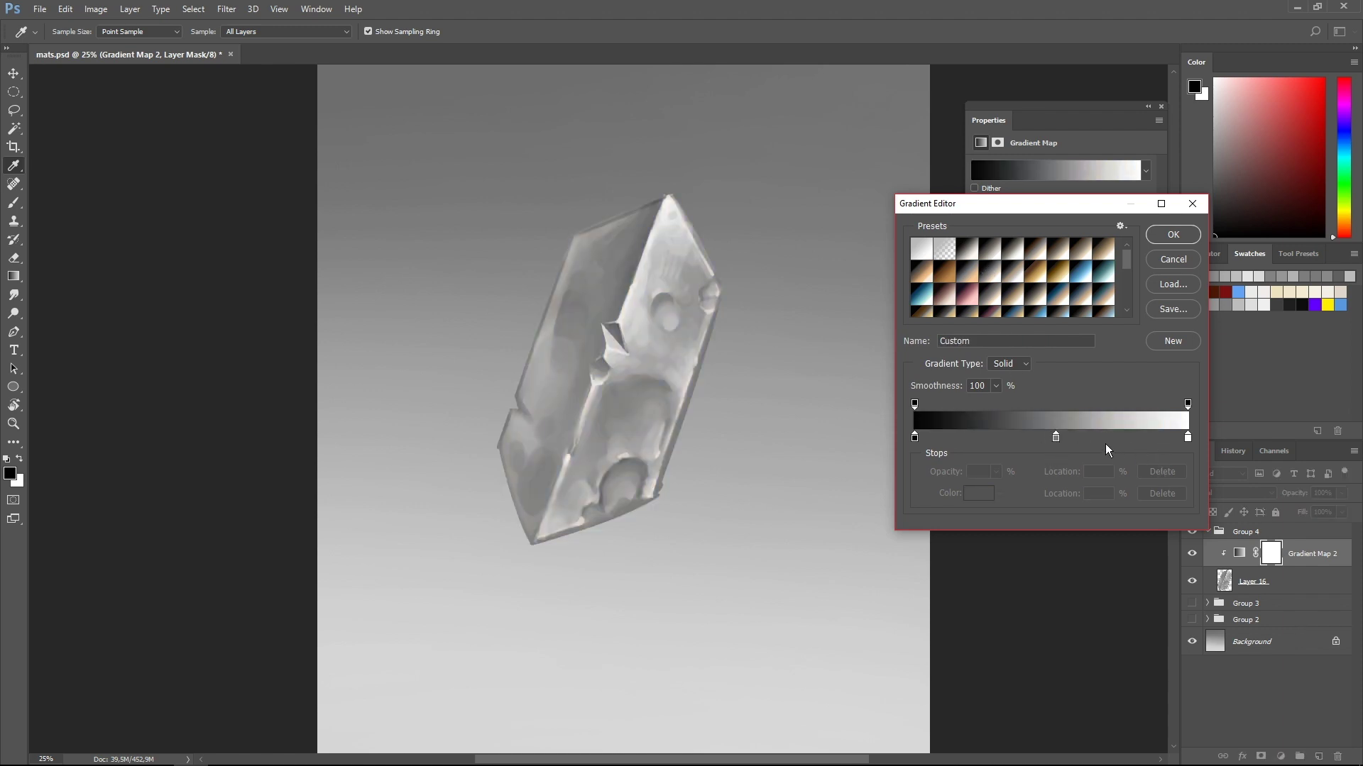
{"action": "left_click", "coordinate": [1055, 438]}
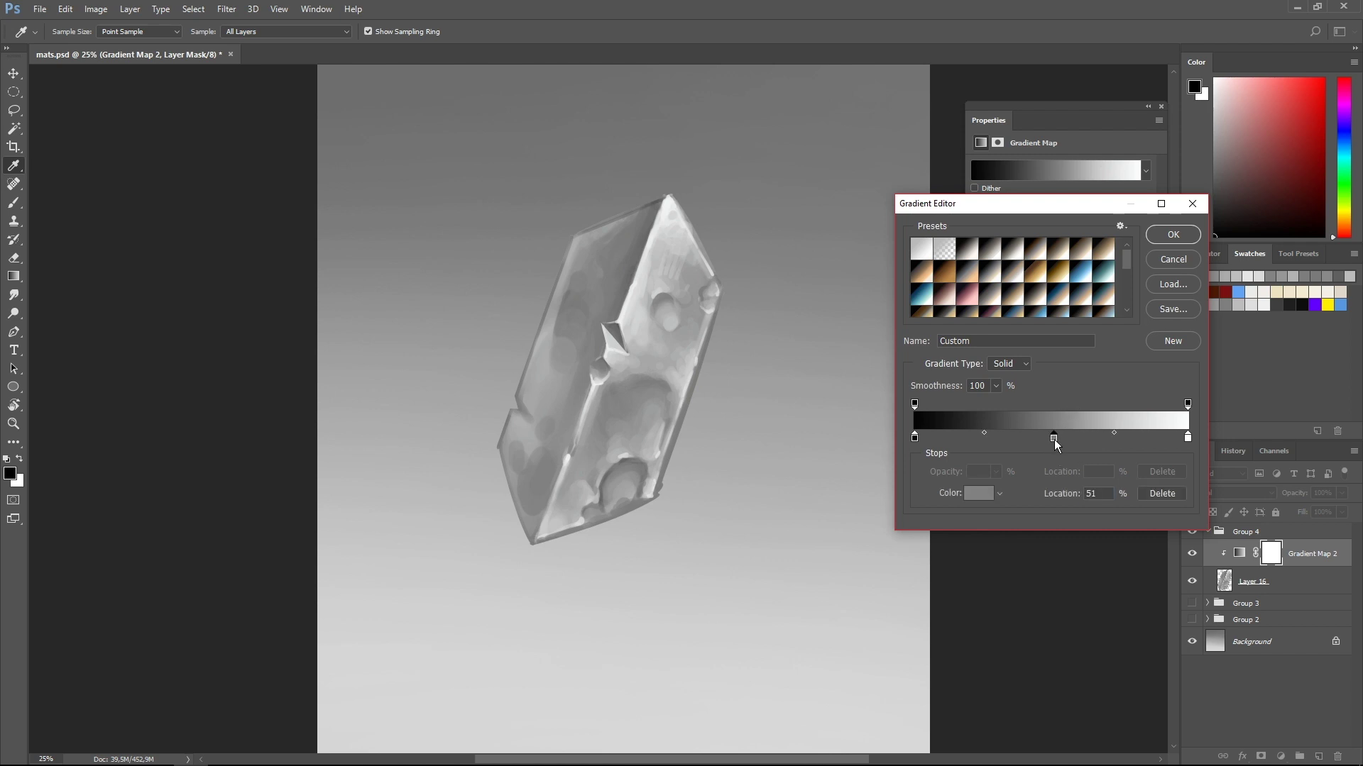
{"action": "double_click", "coordinate": [1056, 438]}
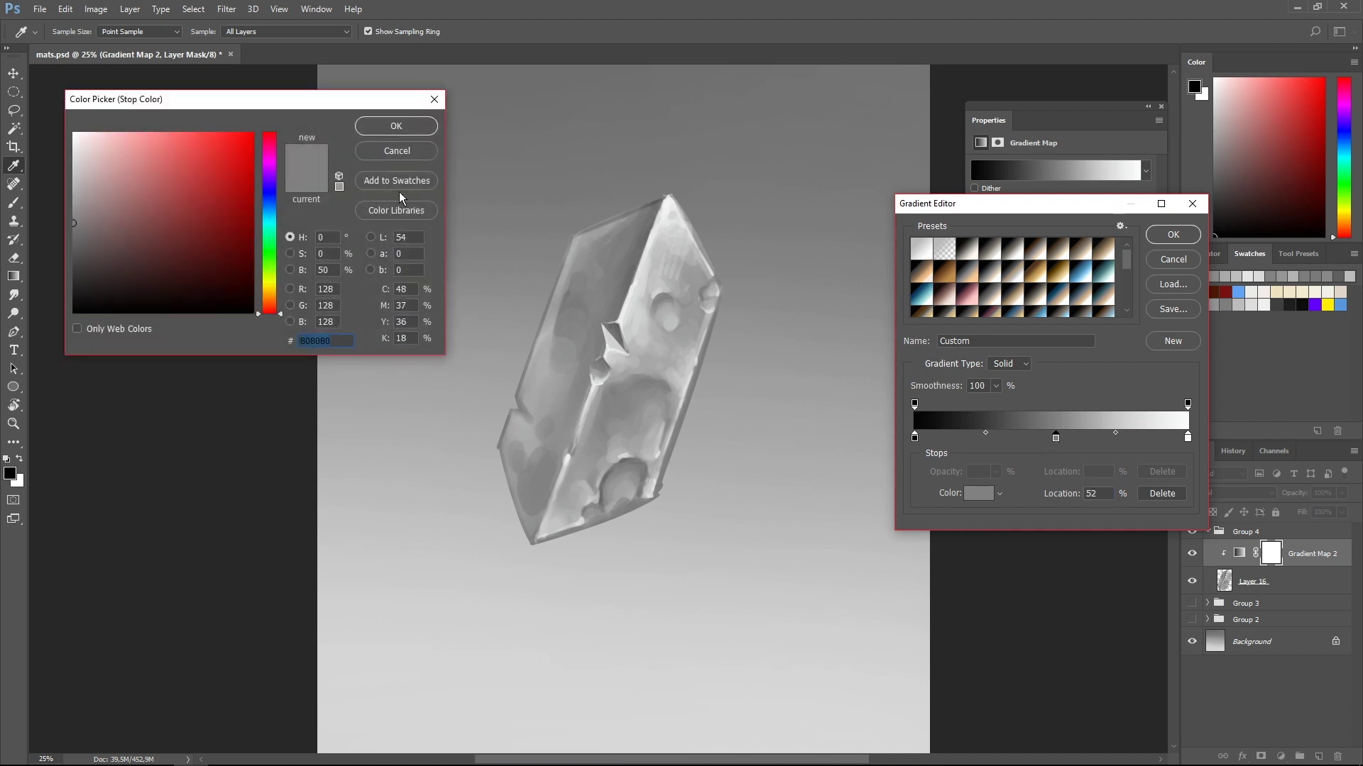
{"action": "left_click_drag", "start_coordinate": [273, 306], "coordinate": [281, 205]}
{"action": "left_click", "coordinate": [98, 250]}
{"action": "left_click", "coordinate": [96, 235]}
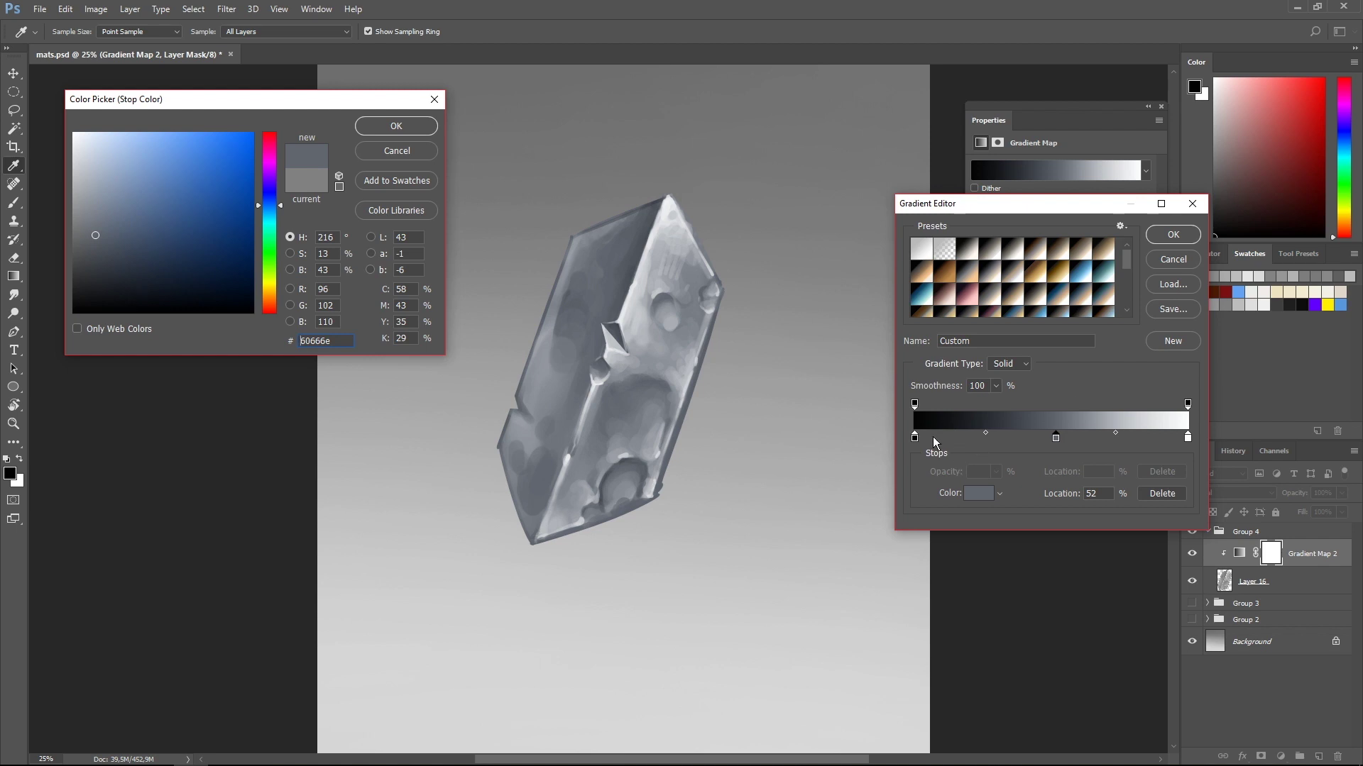
{"action": "left_click", "coordinate": [972, 439]}
{"action": "left_click", "coordinate": [396, 125]}
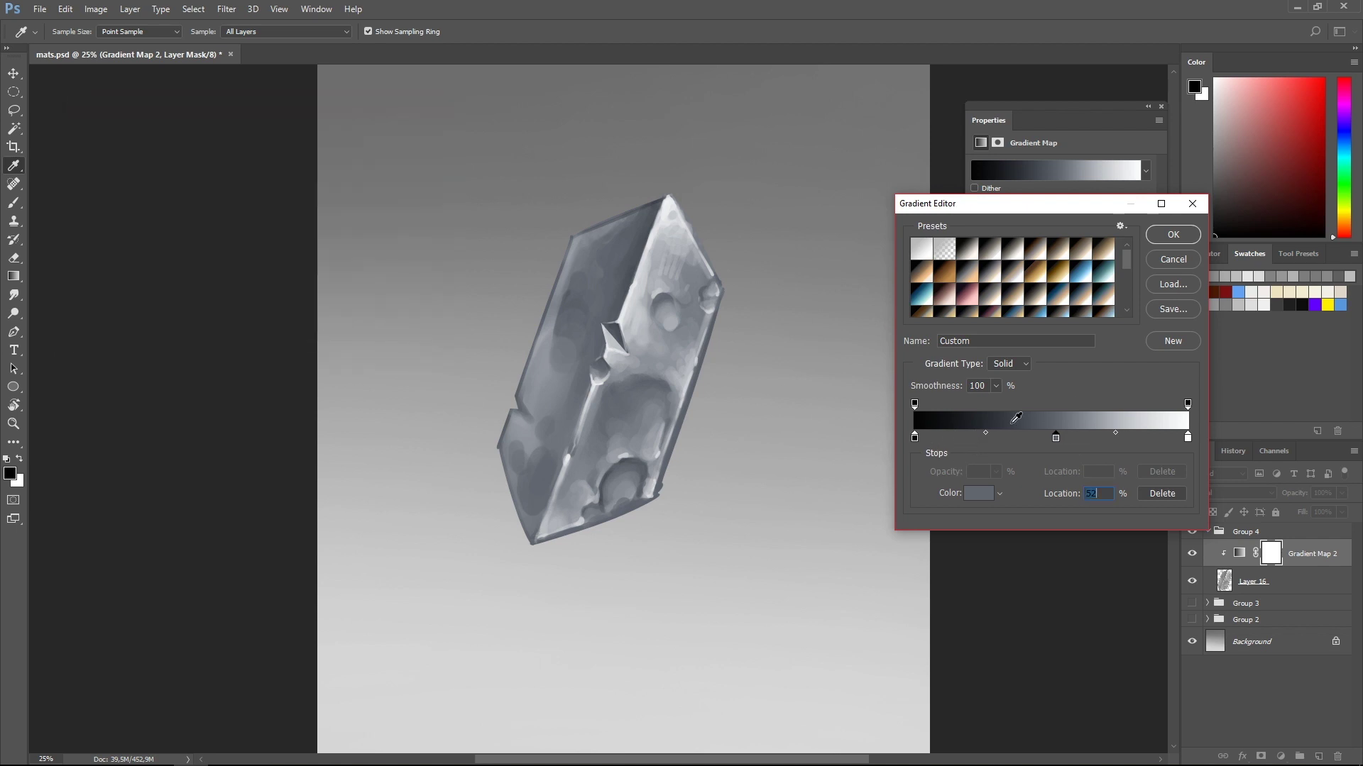
- Add a new gradient stop at 22% coloured a dark purple-grey
{"action": "left_click", "coordinate": [974, 438]}
{"action": "double_click", "coordinate": [973, 438]}
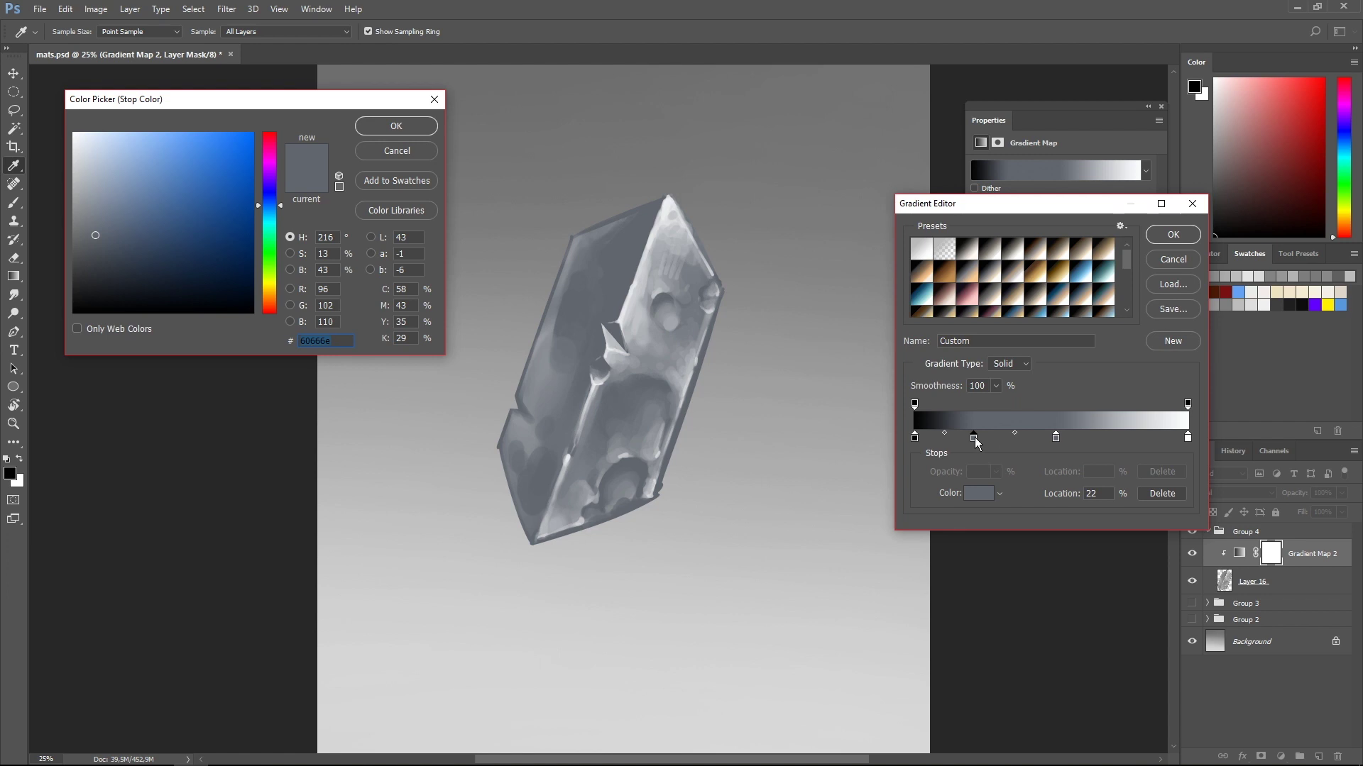
{"action": "left_click", "coordinate": [270, 184]}
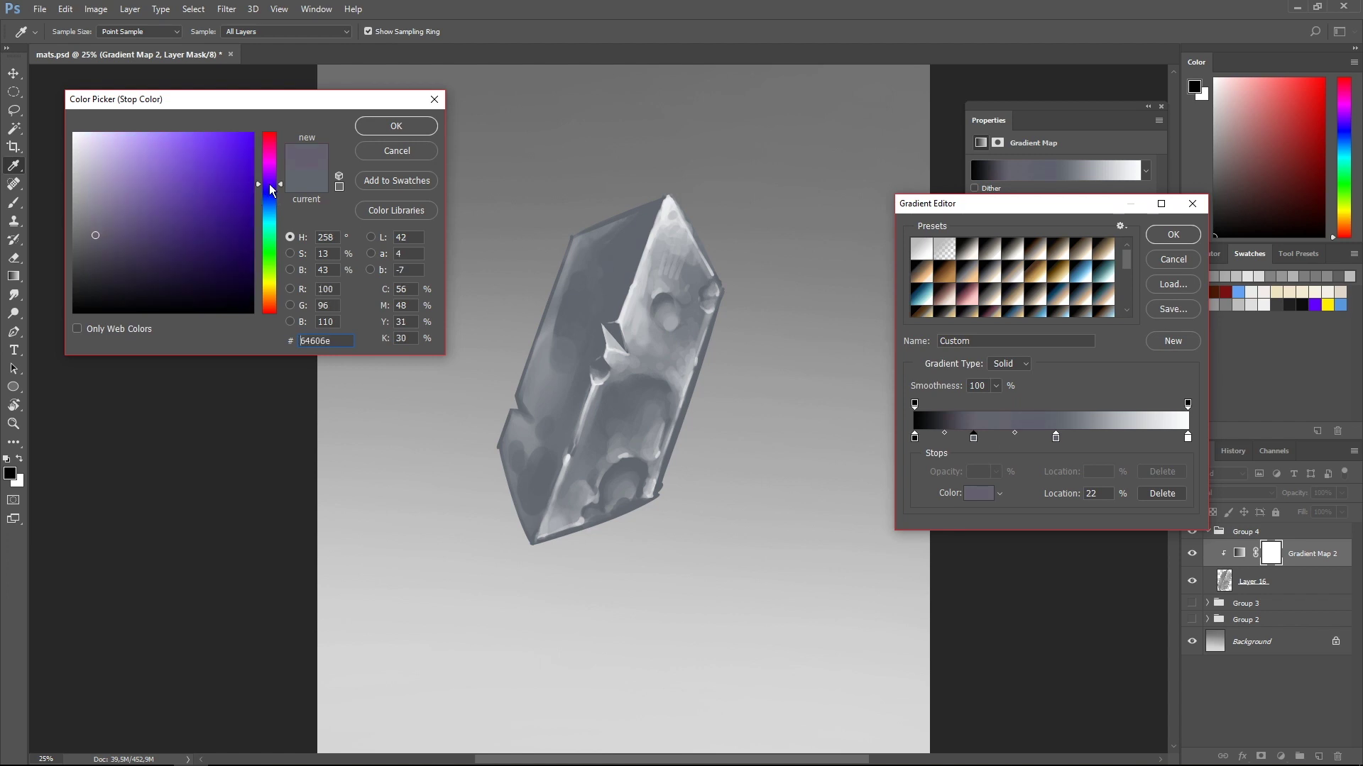
{"action": "left_click_drag", "start_coordinate": [105, 248], "coordinate": [105, 269]}
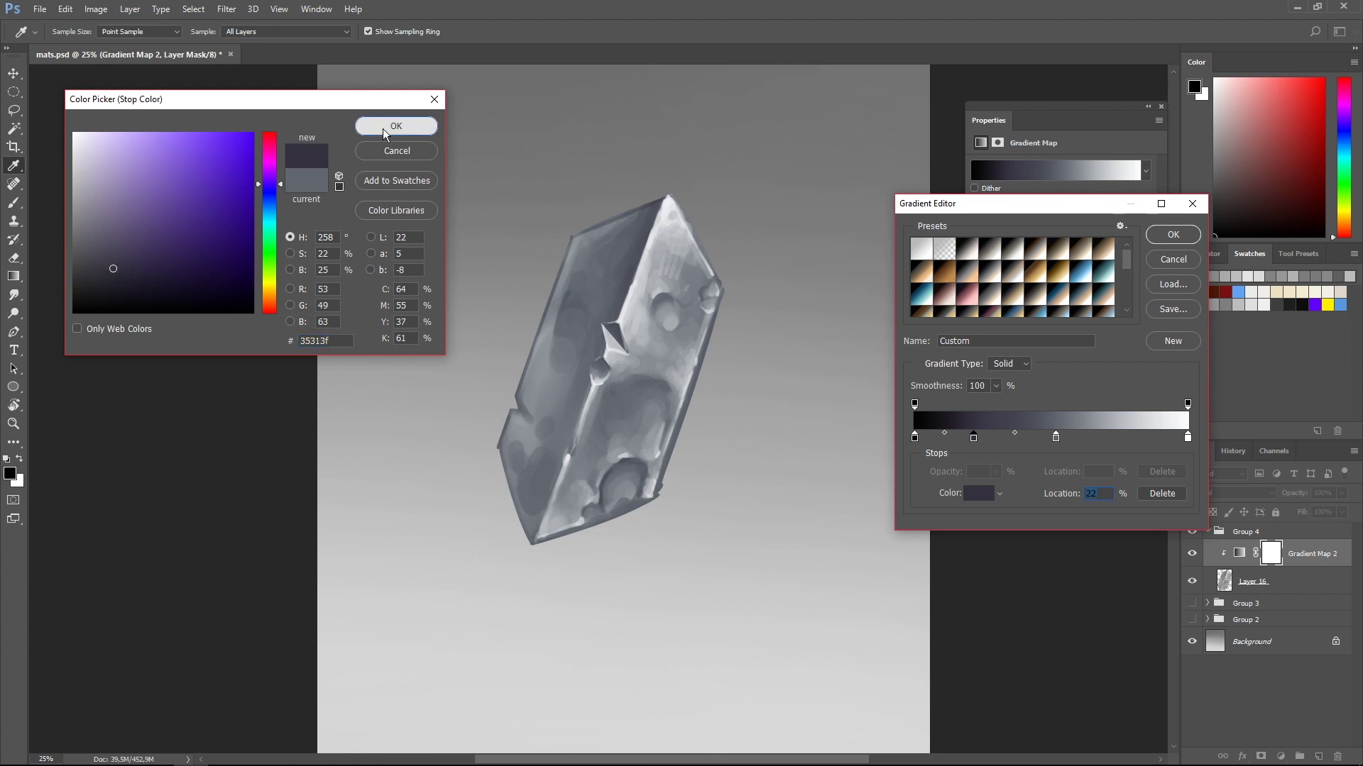
{"action": "left_click", "coordinate": [396, 125]}
- Move the dark stop to about 27% and deepen it to a rich purple
{"action": "left_click_drag", "start_coordinate": [970, 442], "coordinate": [1052, 437]}
{"action": "double_click", "coordinate": [993, 438]}
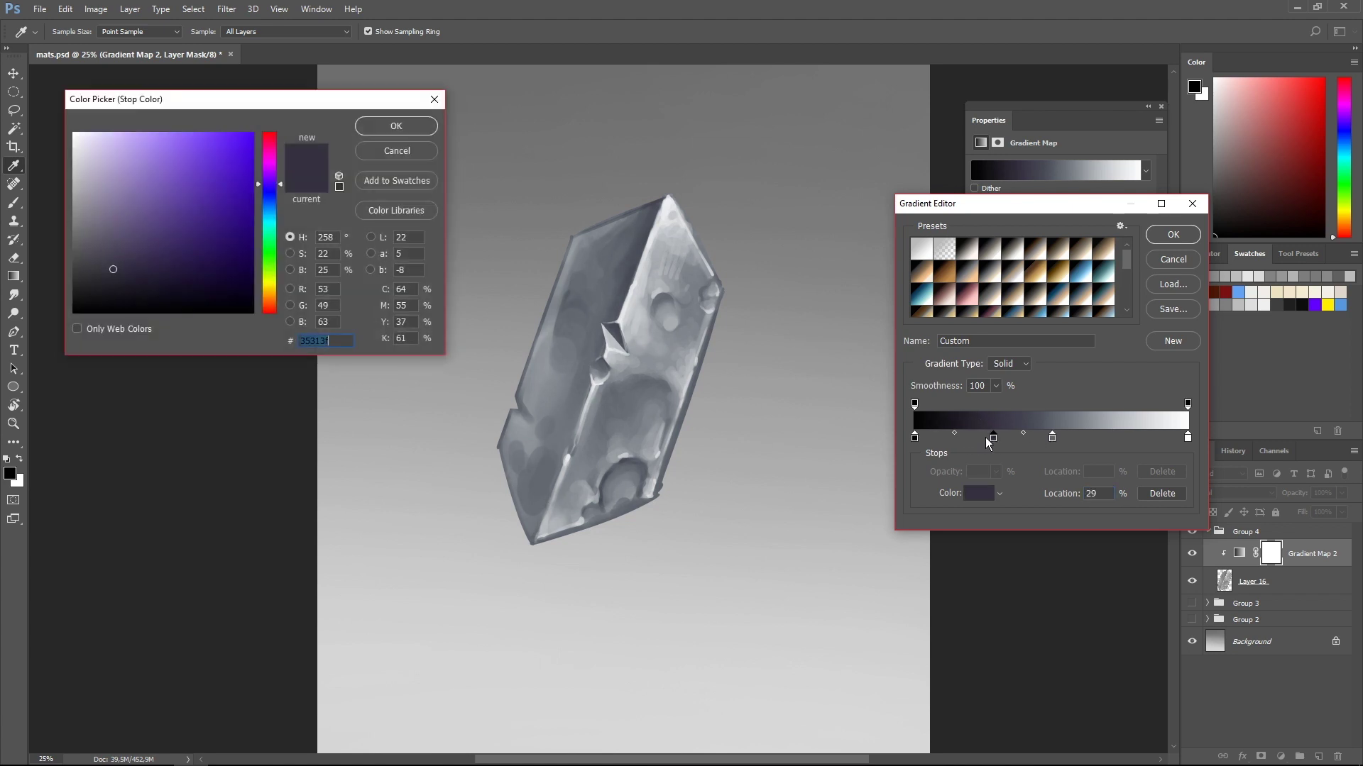
{"action": "left_click_drag", "start_coordinate": [145, 259], "coordinate": [169, 262]}
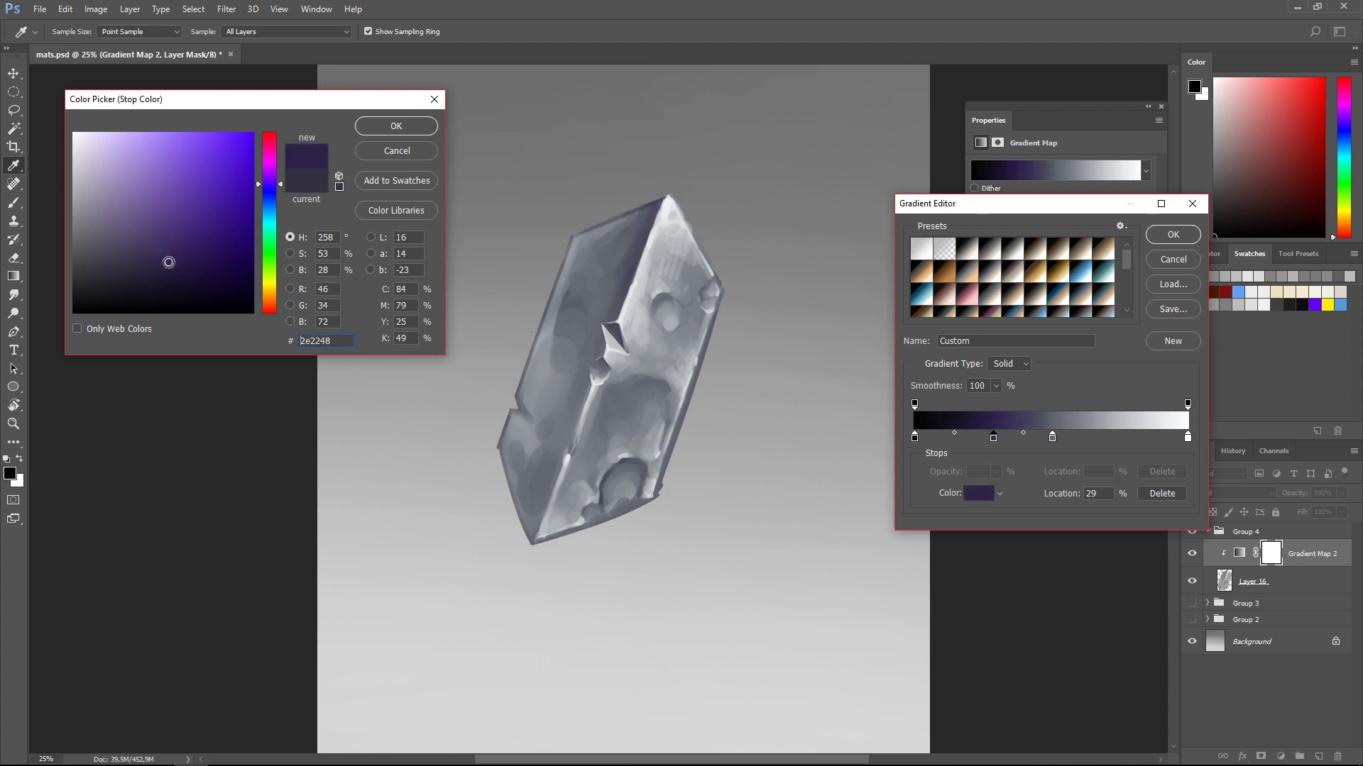
{"action": "left_click", "coordinate": [411, 131]}
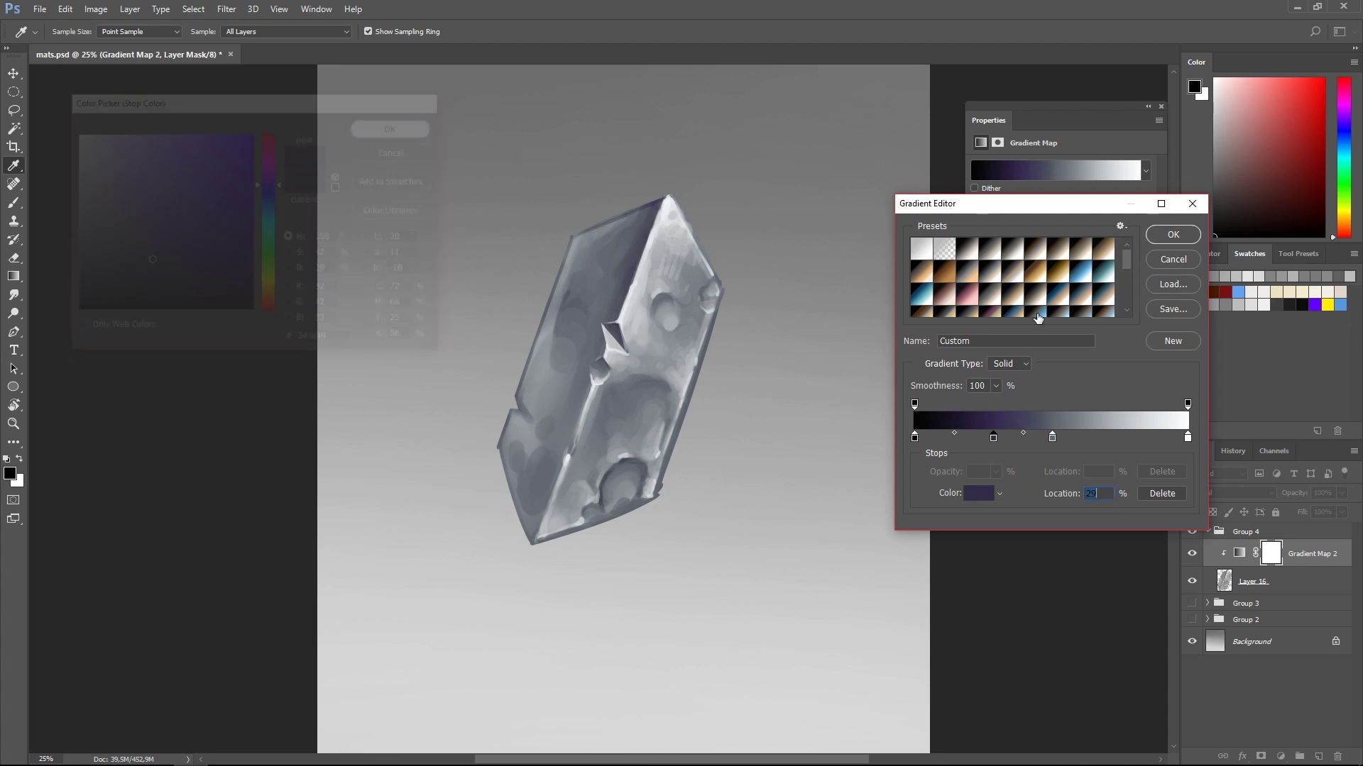
{"action": "left_click_drag", "start_coordinate": [1054, 438], "coordinate": [990, 438]}
{"action": "double_click", "coordinate": [1059, 437]}
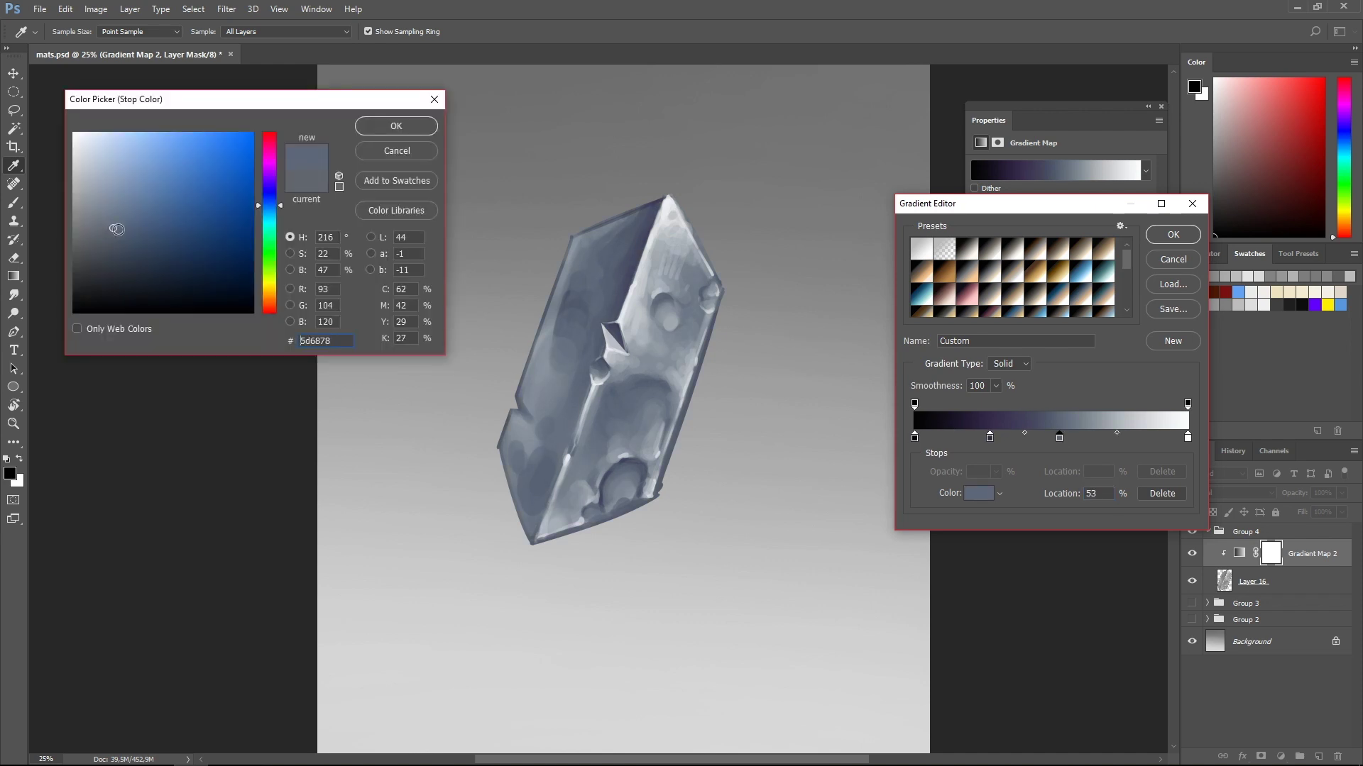
{"action": "left_click", "coordinate": [396, 126]}
{"action": "left_click", "coordinate": [990, 438]}
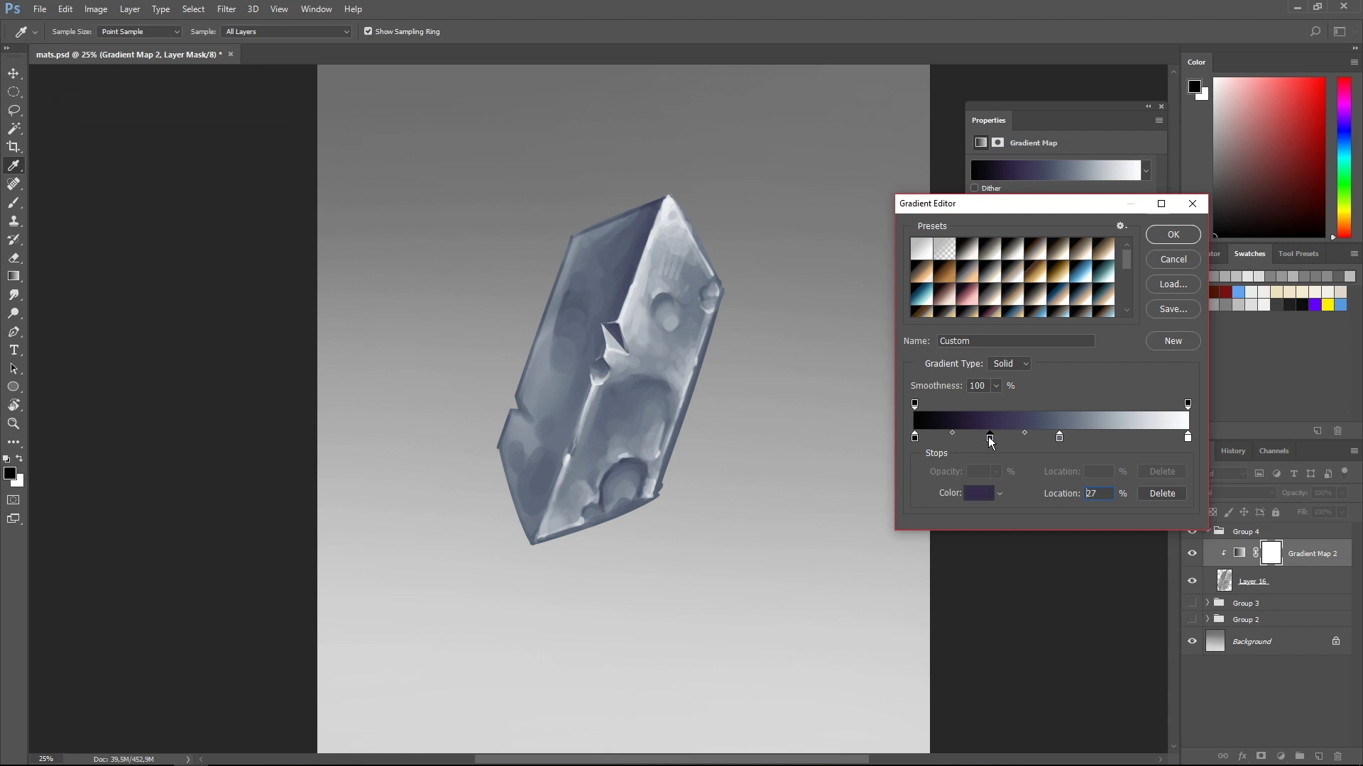
- Add a gradient stop at 79% coloured a pale warm cream
{"action": "double_click", "coordinate": [990, 438]}
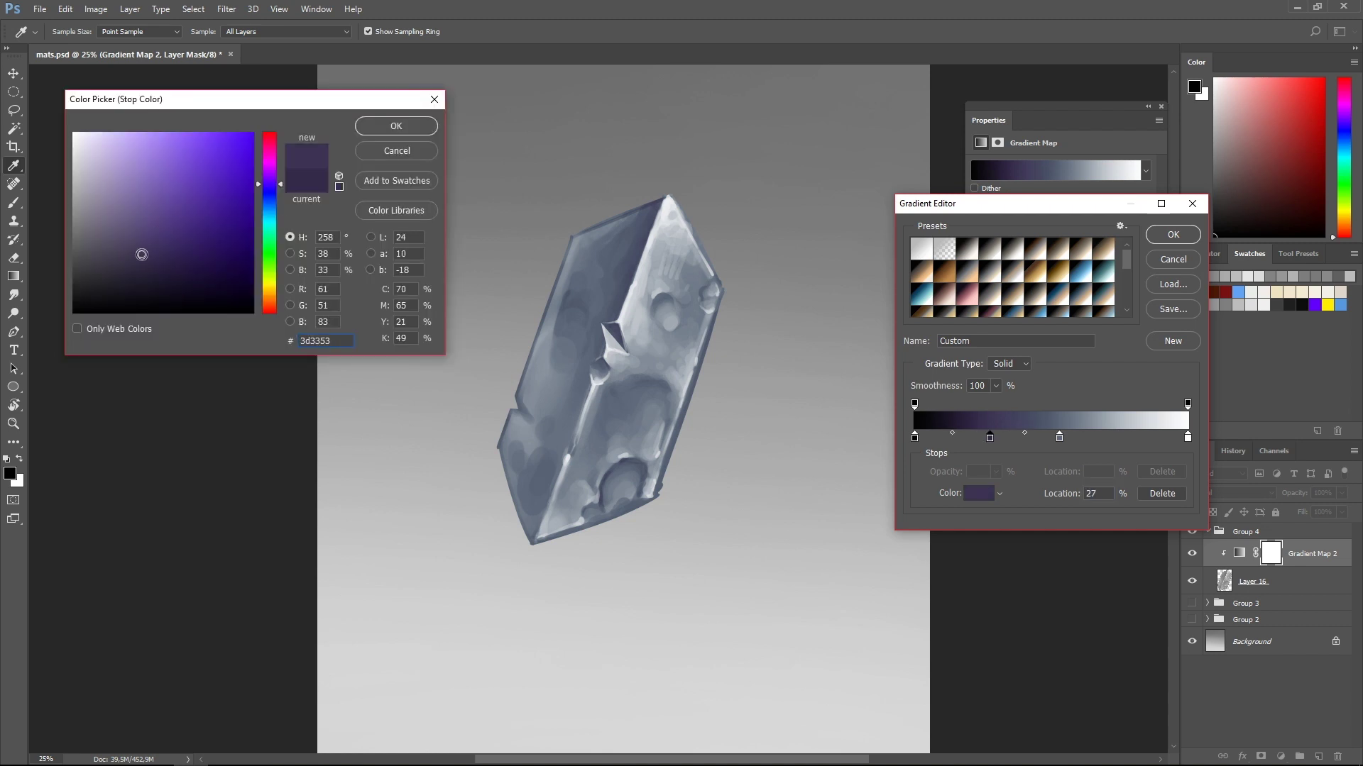
{"action": "left_click", "coordinate": [390, 128]}
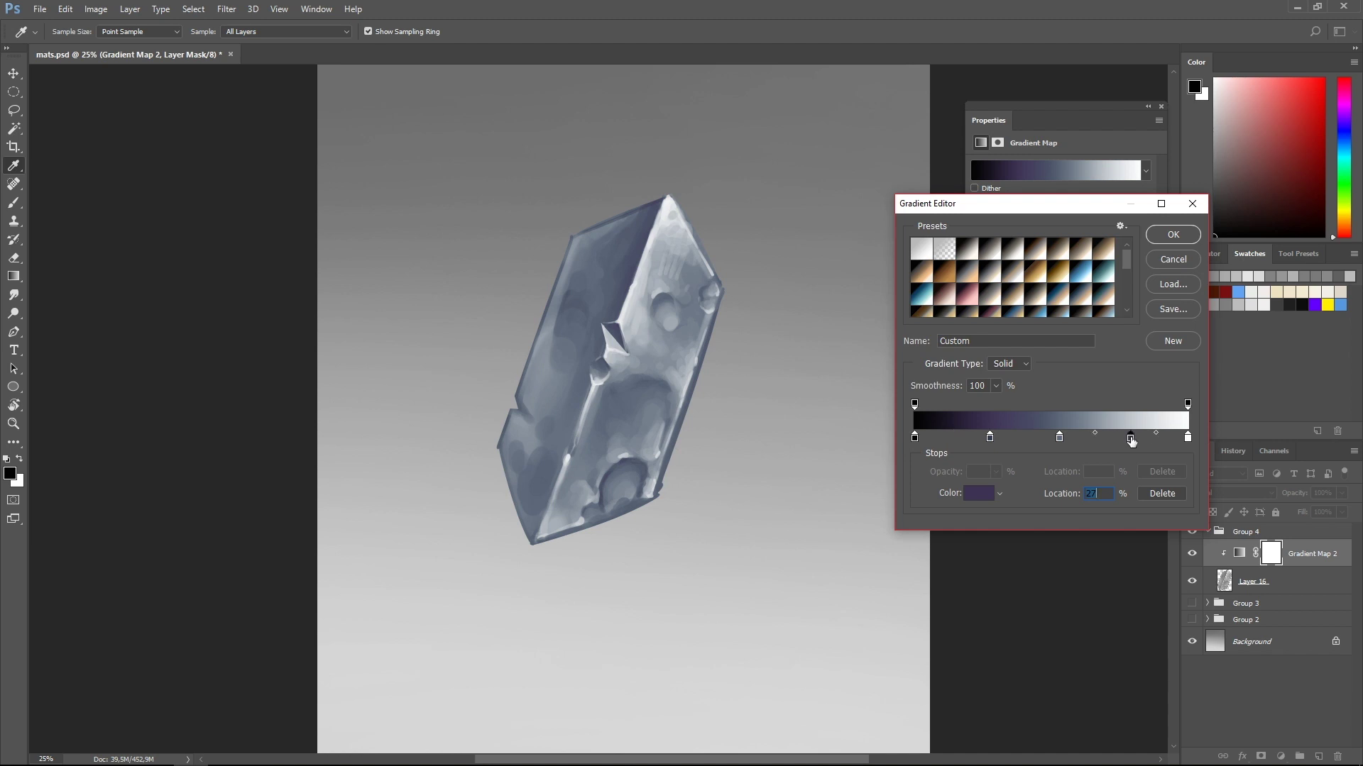
{"action": "left_click", "coordinate": [1130, 438]}
{"action": "double_click", "coordinate": [1130, 438]}
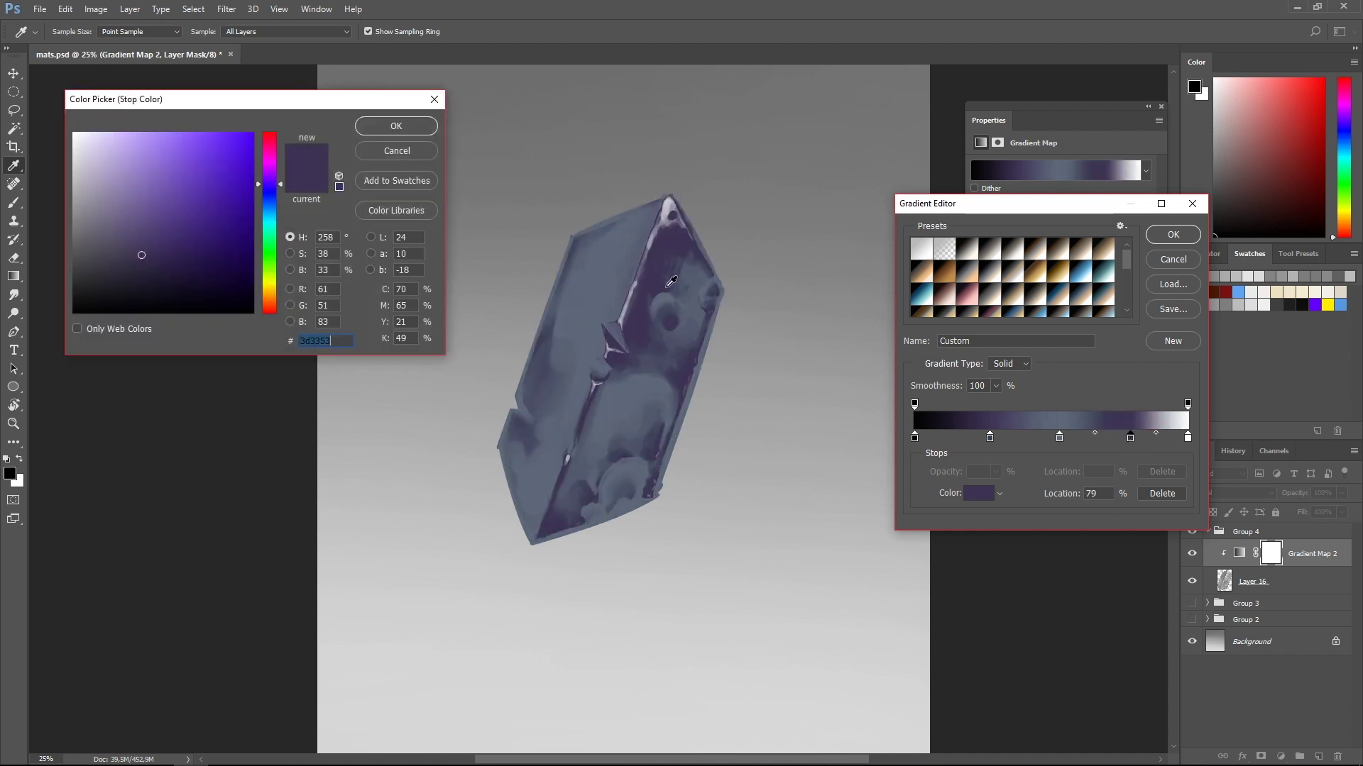
{"action": "left_click", "coordinate": [270, 282]}
{"action": "left_click_drag", "start_coordinate": [103, 185], "coordinate": [94, 167]}
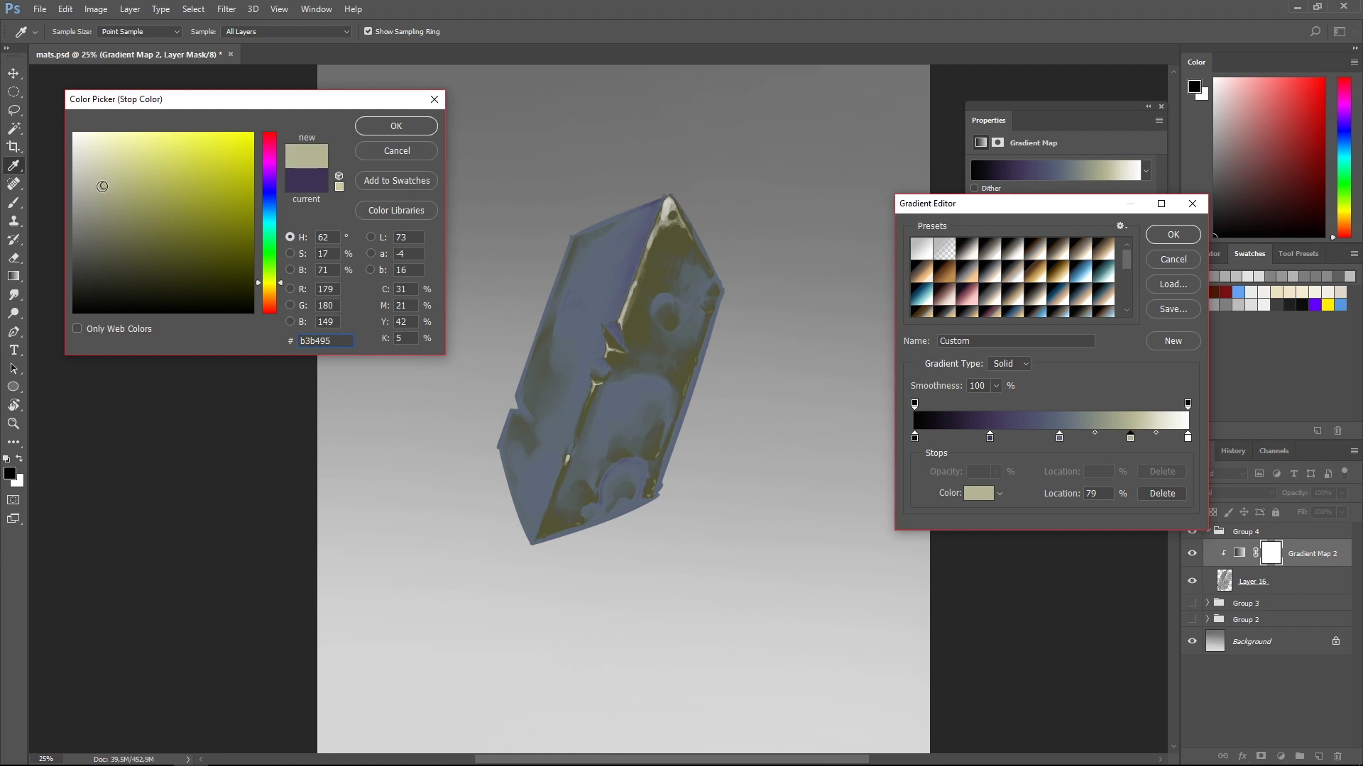
{"action": "left_click", "coordinate": [270, 296]}
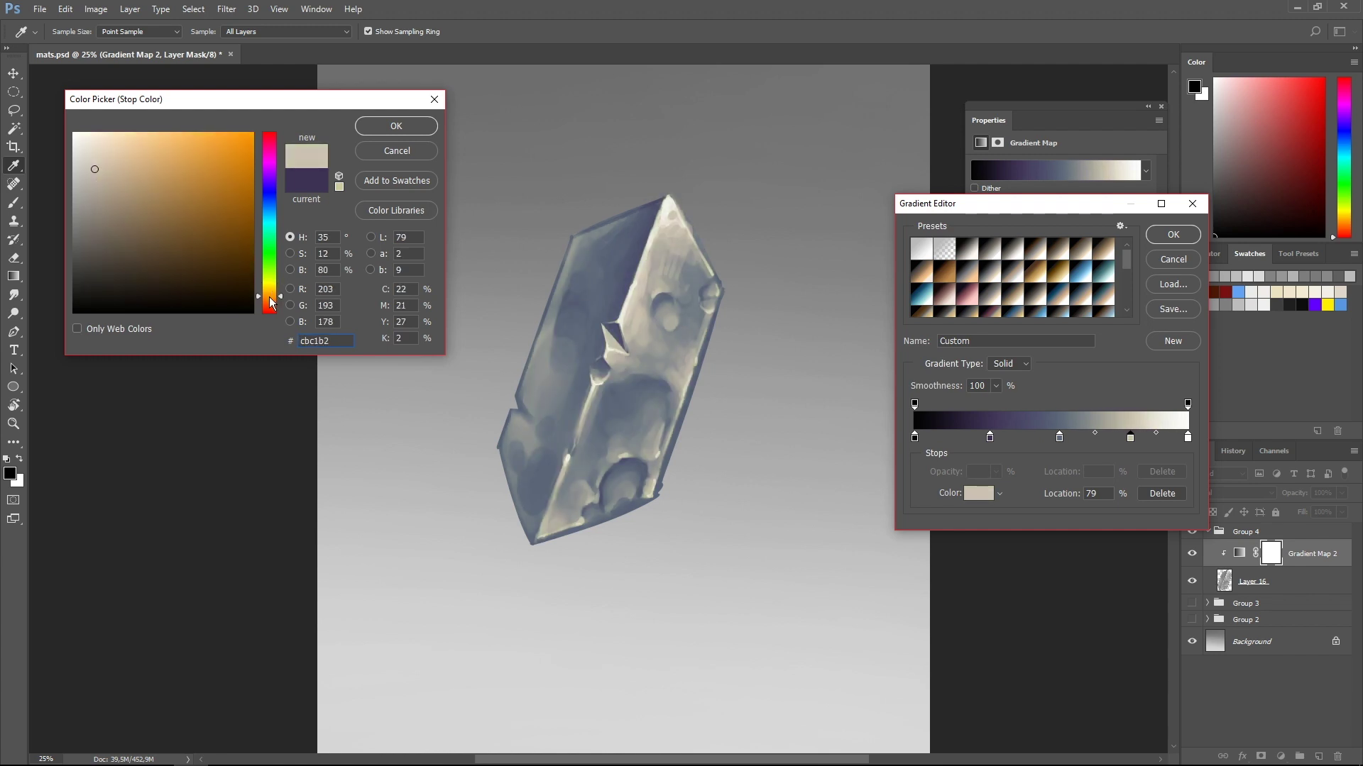
{"action": "left_click_drag", "start_coordinate": [97, 164], "coordinate": [83, 167]}
{"action": "key", "text": "ctrl+minus"}
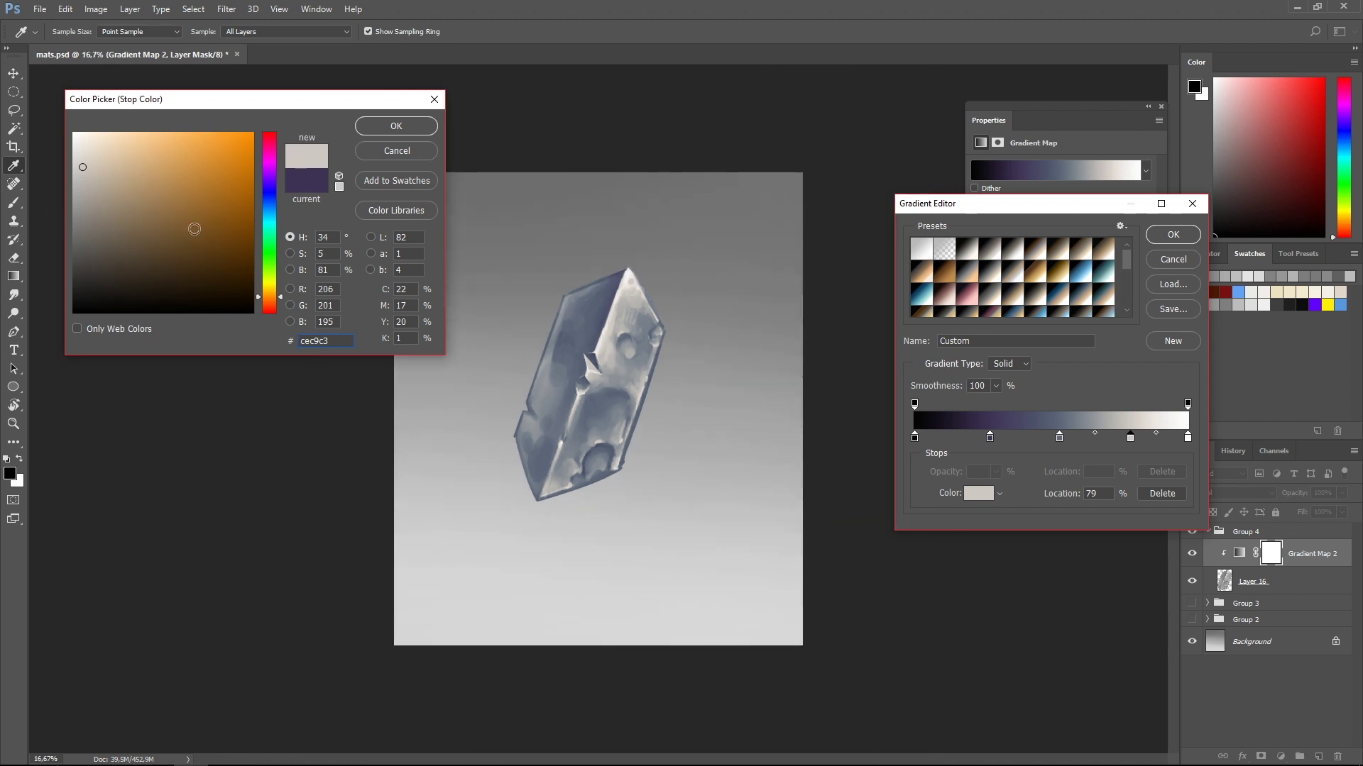
{"action": "left_click", "coordinate": [270, 213]}
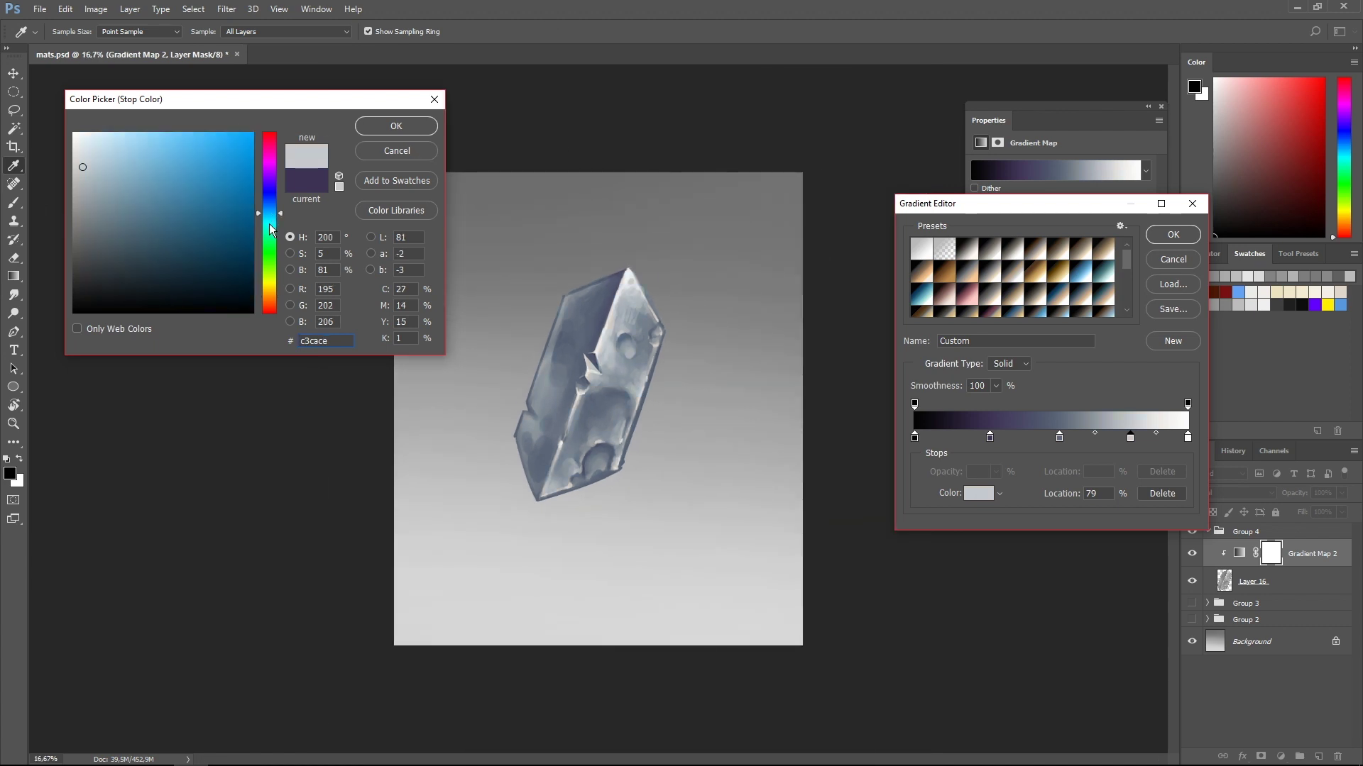
{"action": "left_click", "coordinate": [268, 219]}
{"action": "left_click_drag", "start_coordinate": [266, 216], "coordinate": [266, 289]}
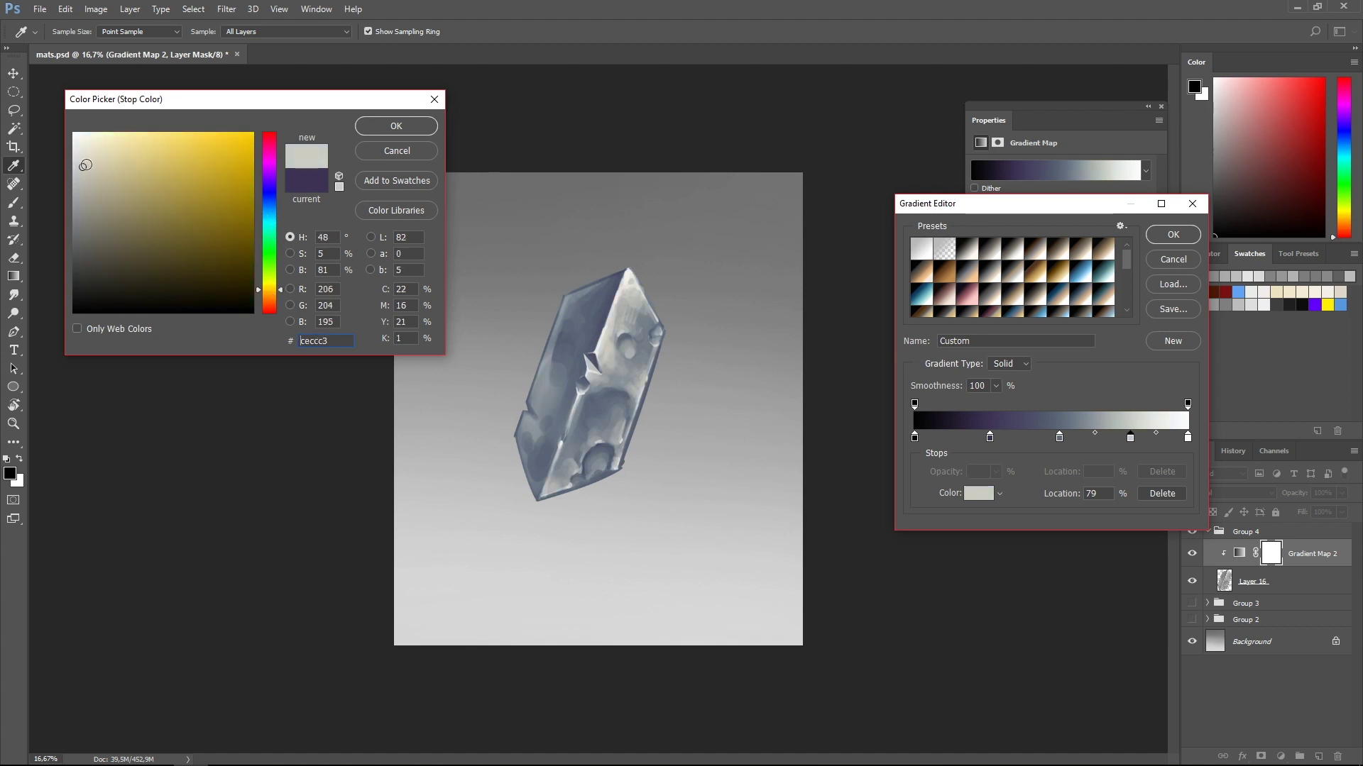
{"action": "left_click", "coordinate": [395, 126]}
- Tint the white end stop a pale yellow
{"action": "double_click", "coordinate": [1187, 438]}
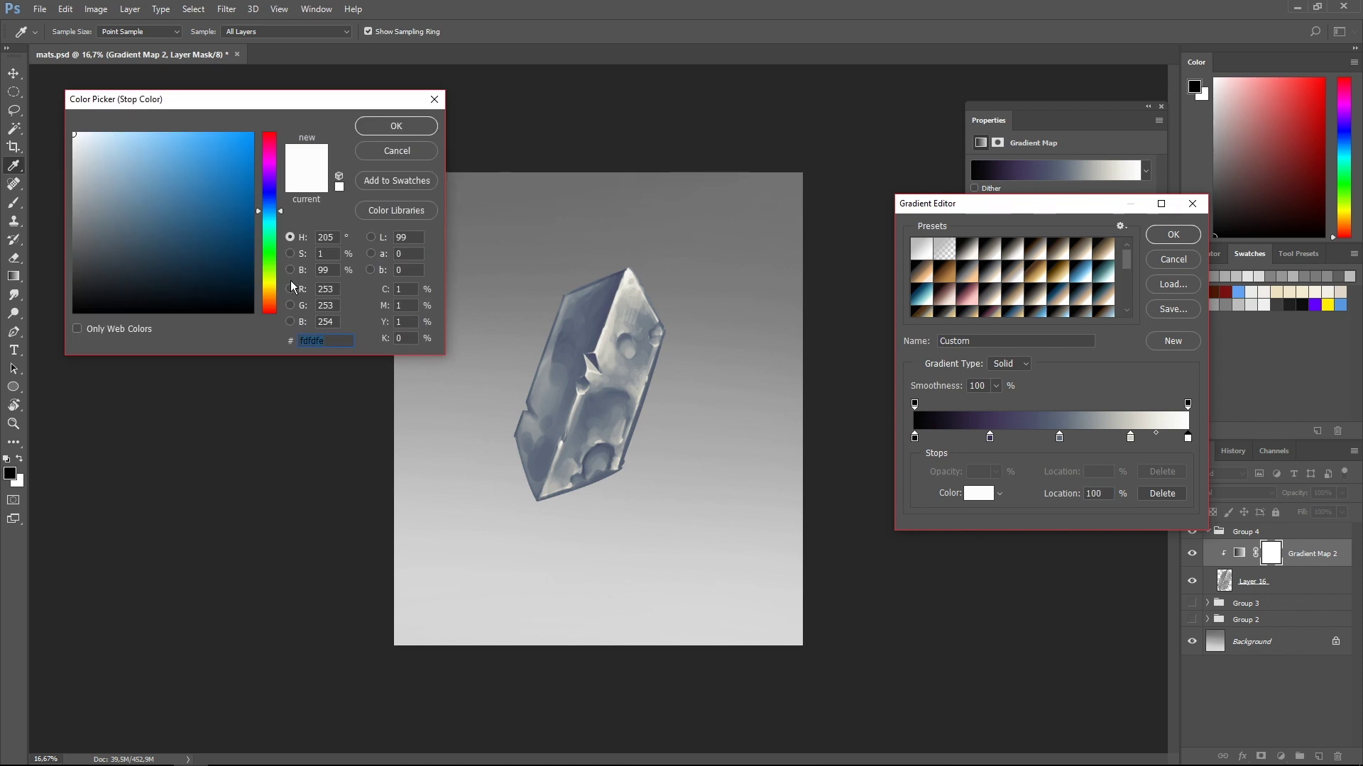
{"action": "left_click", "coordinate": [271, 284]}
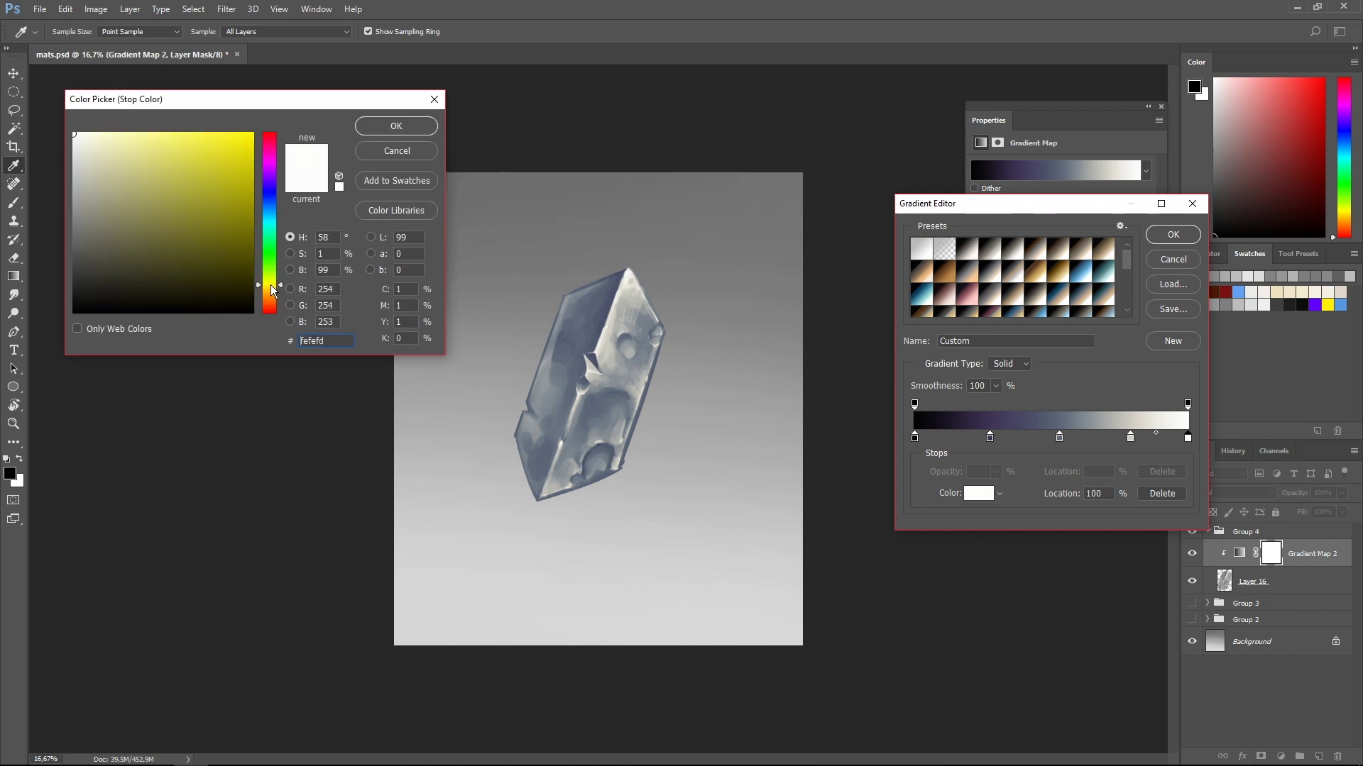
{"action": "left_click_drag", "start_coordinate": [88, 133], "coordinate": [92, 132]}
{"action": "left_click", "coordinate": [389, 126]}
- Darken the 80% stop to a slightly desaturated warm grey and apply the gradient map
{"action": "left_click", "coordinate": [1132, 438]}
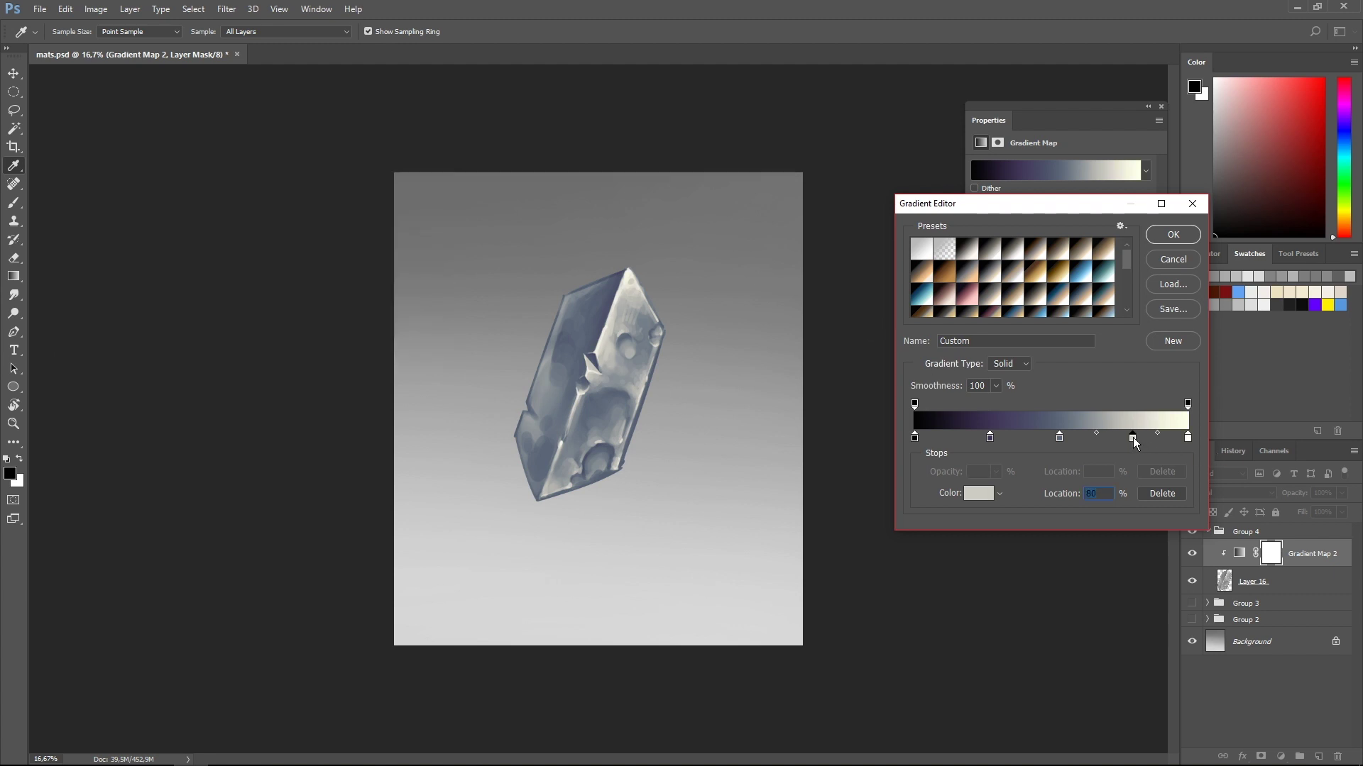
{"action": "double_click", "coordinate": [1133, 438]}
{"action": "left_click_drag", "start_coordinate": [84, 178], "coordinate": [90, 178]}
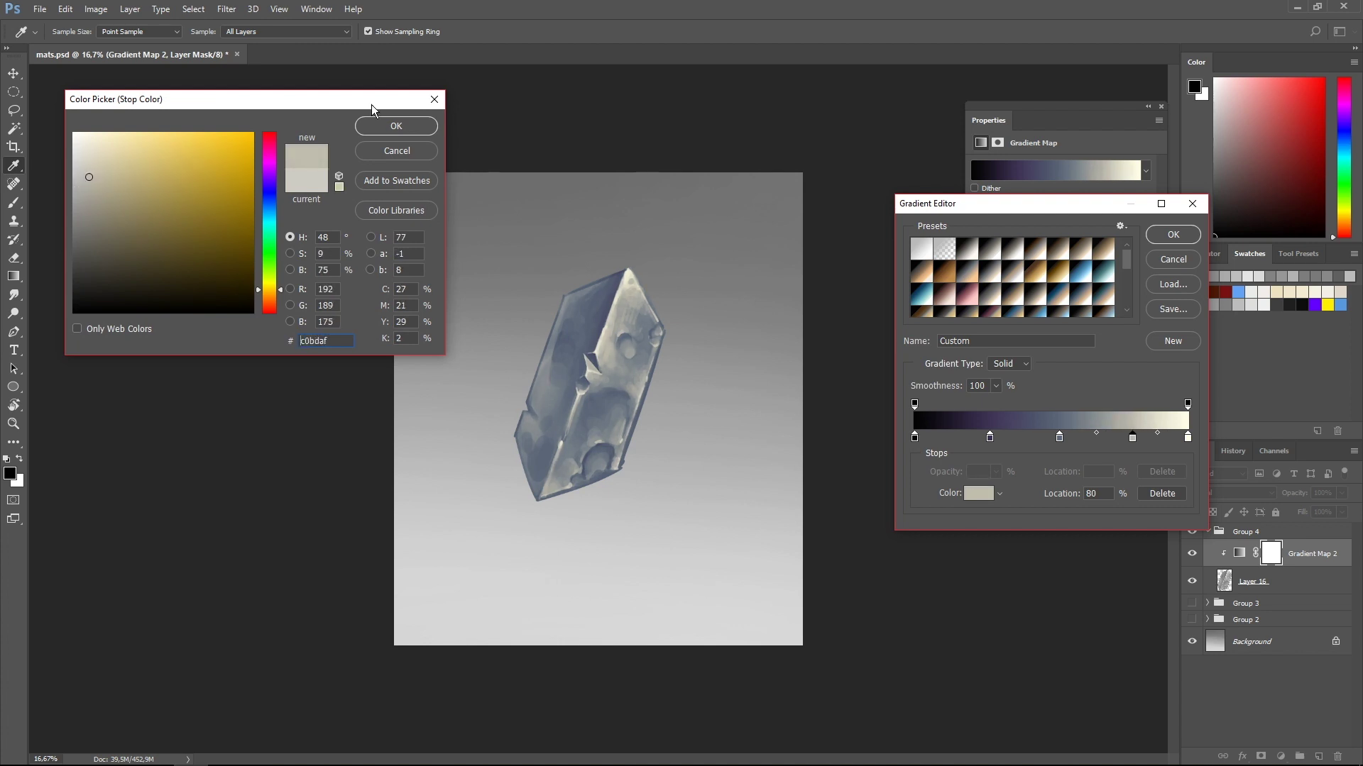
{"action": "left_click", "coordinate": [419, 130]}
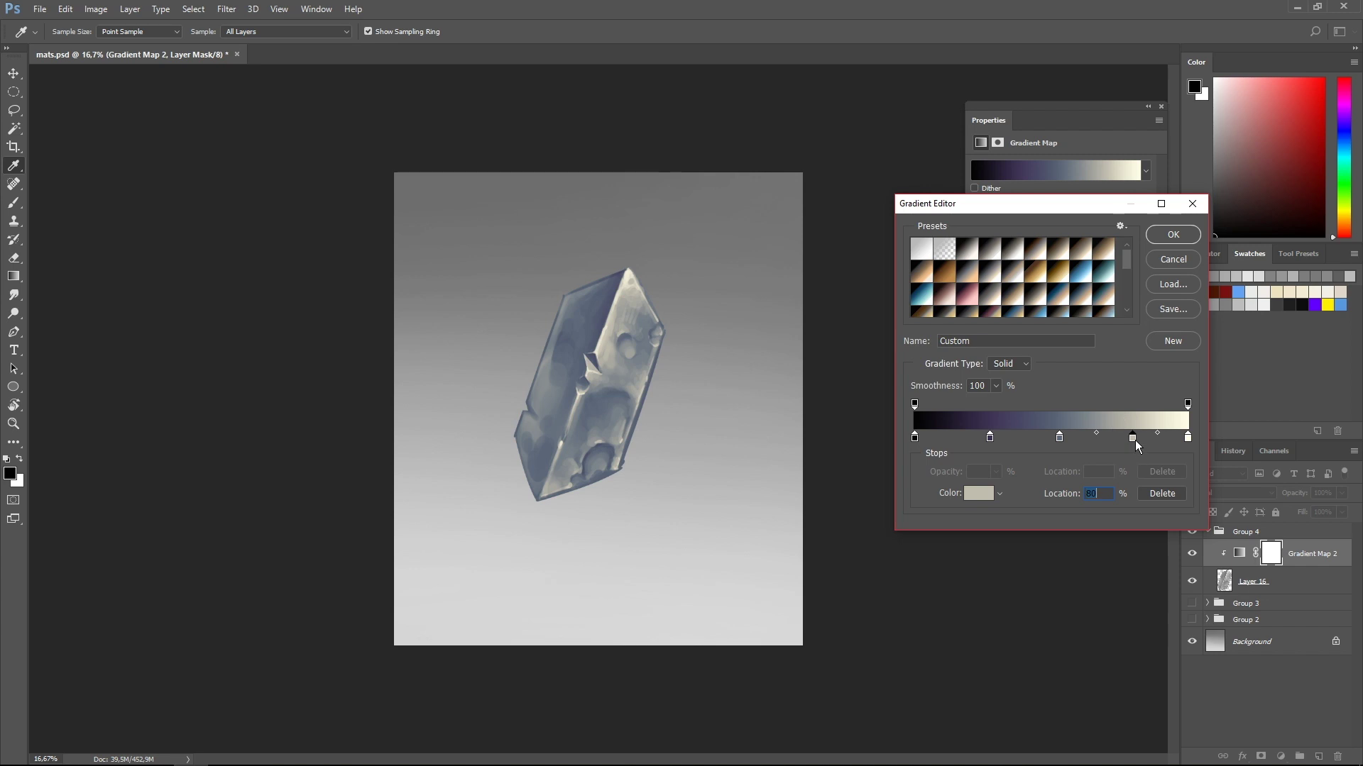
{"action": "double_click", "coordinate": [1133, 438]}
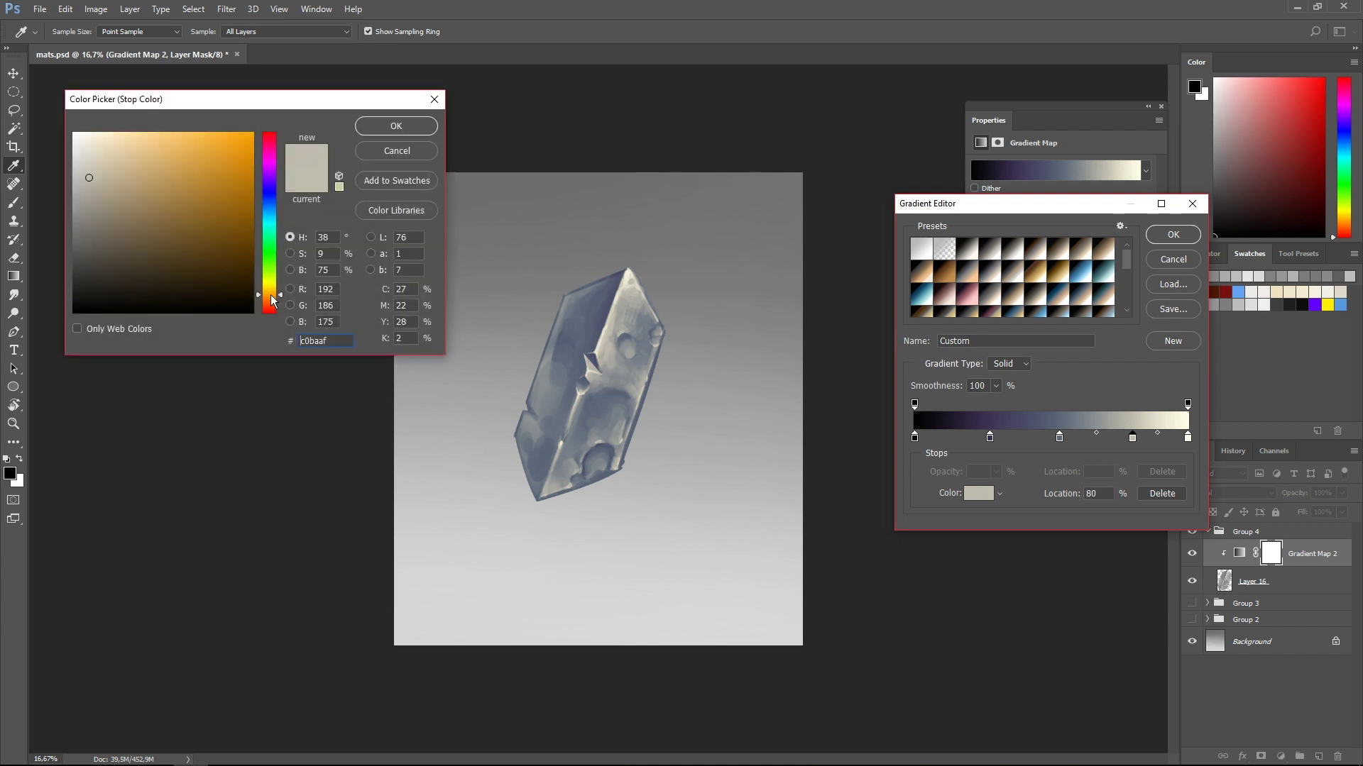
{"action": "left_click_drag", "start_coordinate": [271, 298], "coordinate": [274, 294]}
{"action": "left_click_drag", "start_coordinate": [83, 187], "coordinate": [78, 183]}
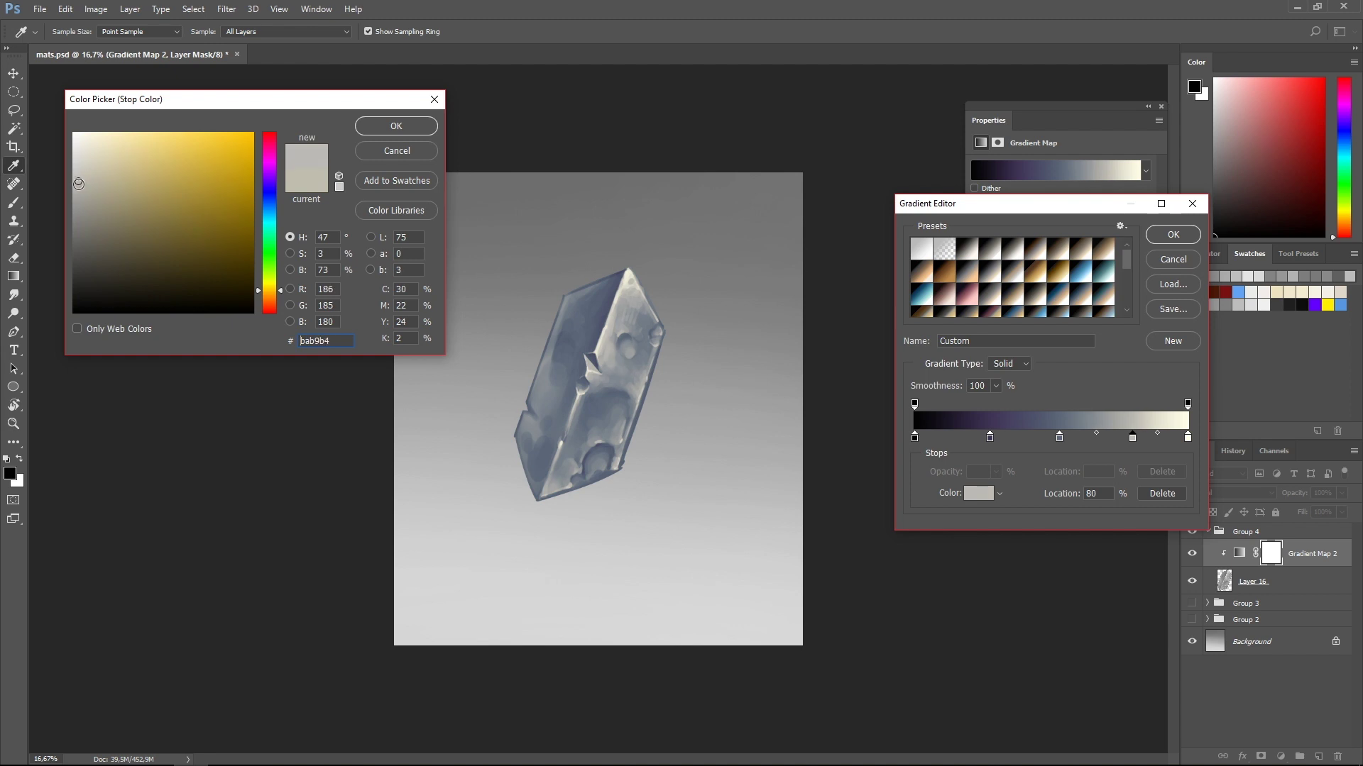
{"action": "left_click", "coordinate": [418, 128]}
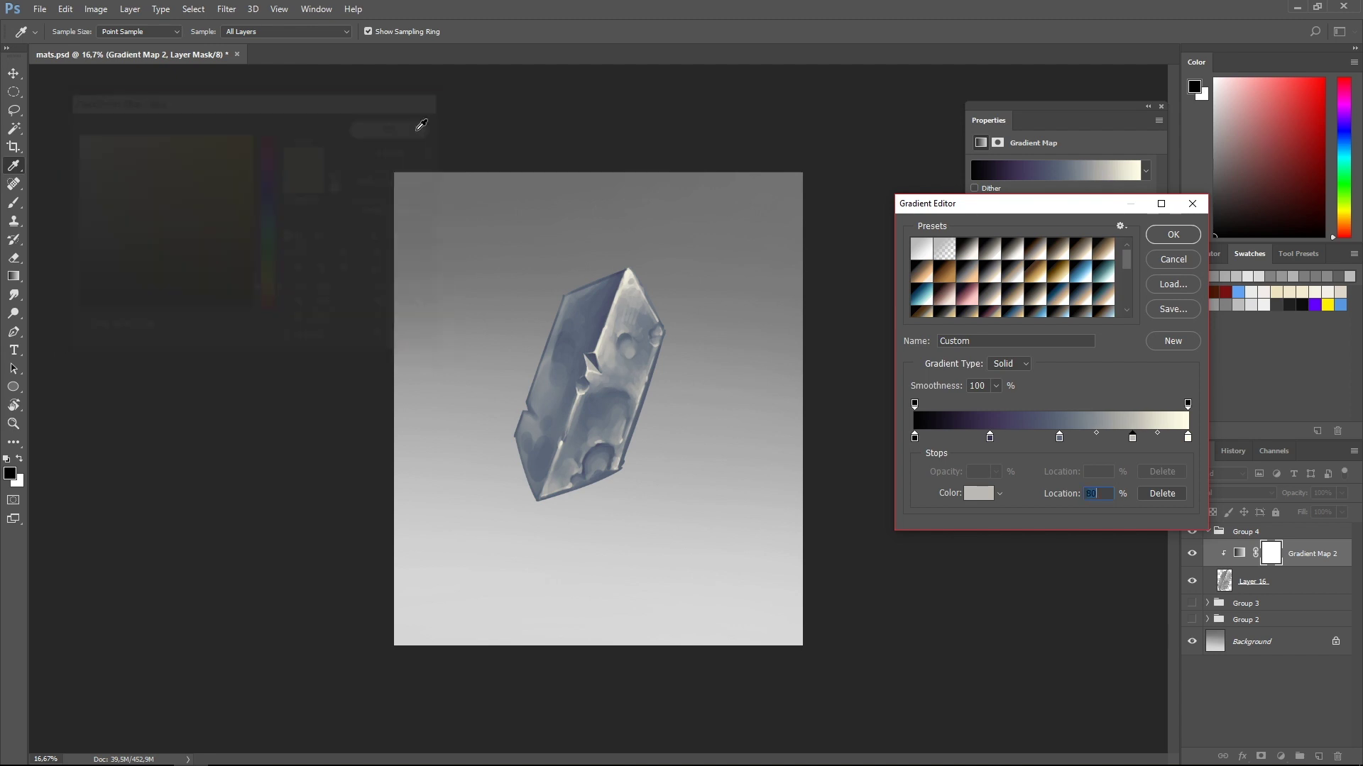
{"action": "left_click", "coordinate": [1166, 234]}
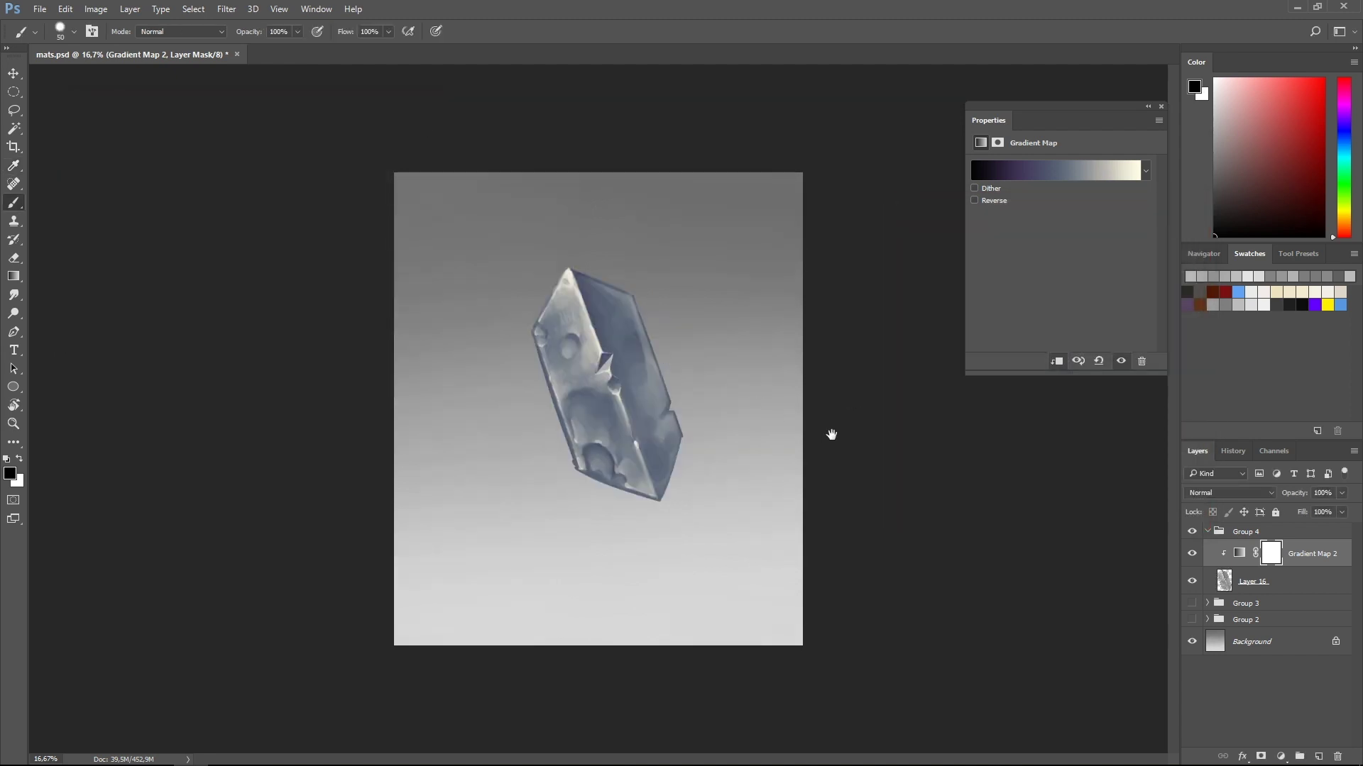
- Preview Cobalt-Iron 2, Cyan-Selenium, Gold-Selenium 1, Cyan-Sepia and Sepia 2 gradient presets on the crystal
{"action": "left_click", "coordinate": [1089, 178]}
{"action": "left_click_drag", "start_coordinate": [1125, 252], "coordinate": [1127, 305]}
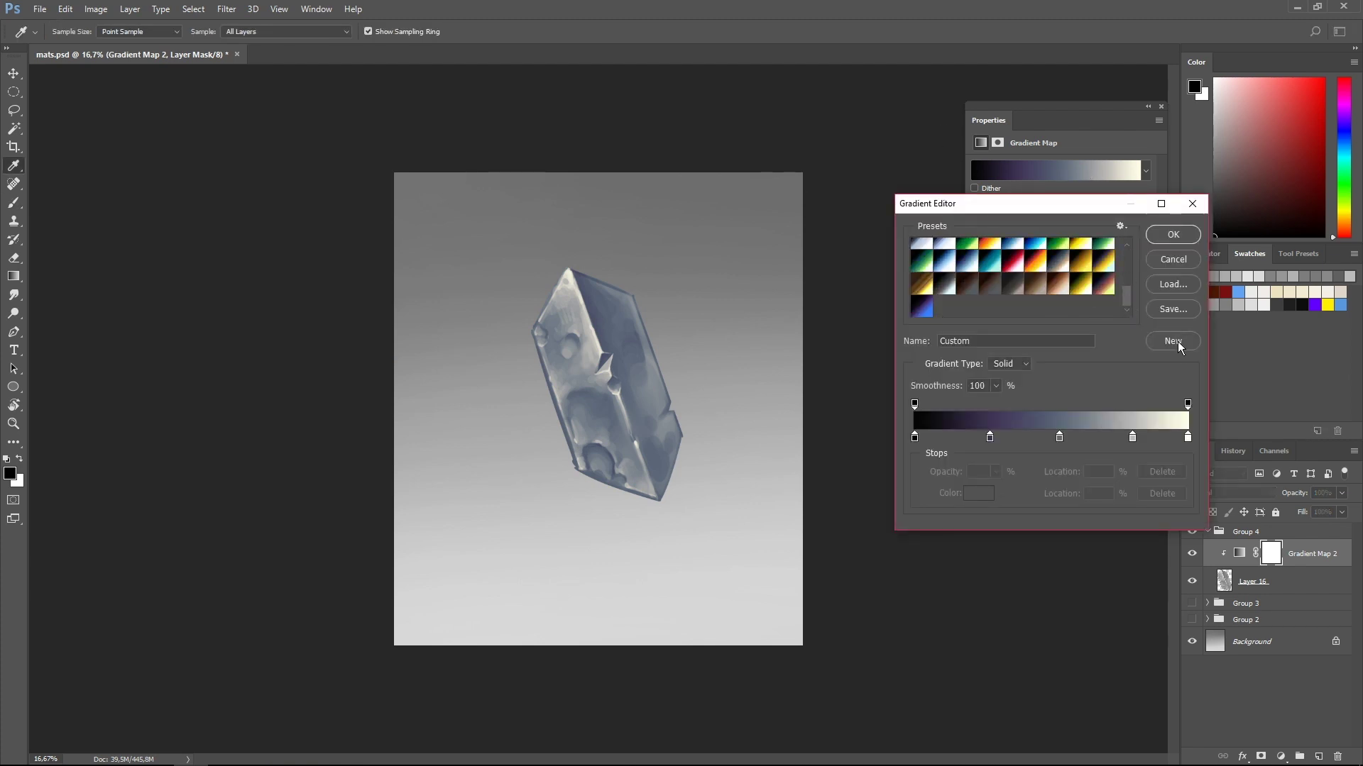
{"action": "left_click_drag", "start_coordinate": [1130, 302], "coordinate": [1128, 274]}
{"action": "left_click", "coordinate": [968, 290]}
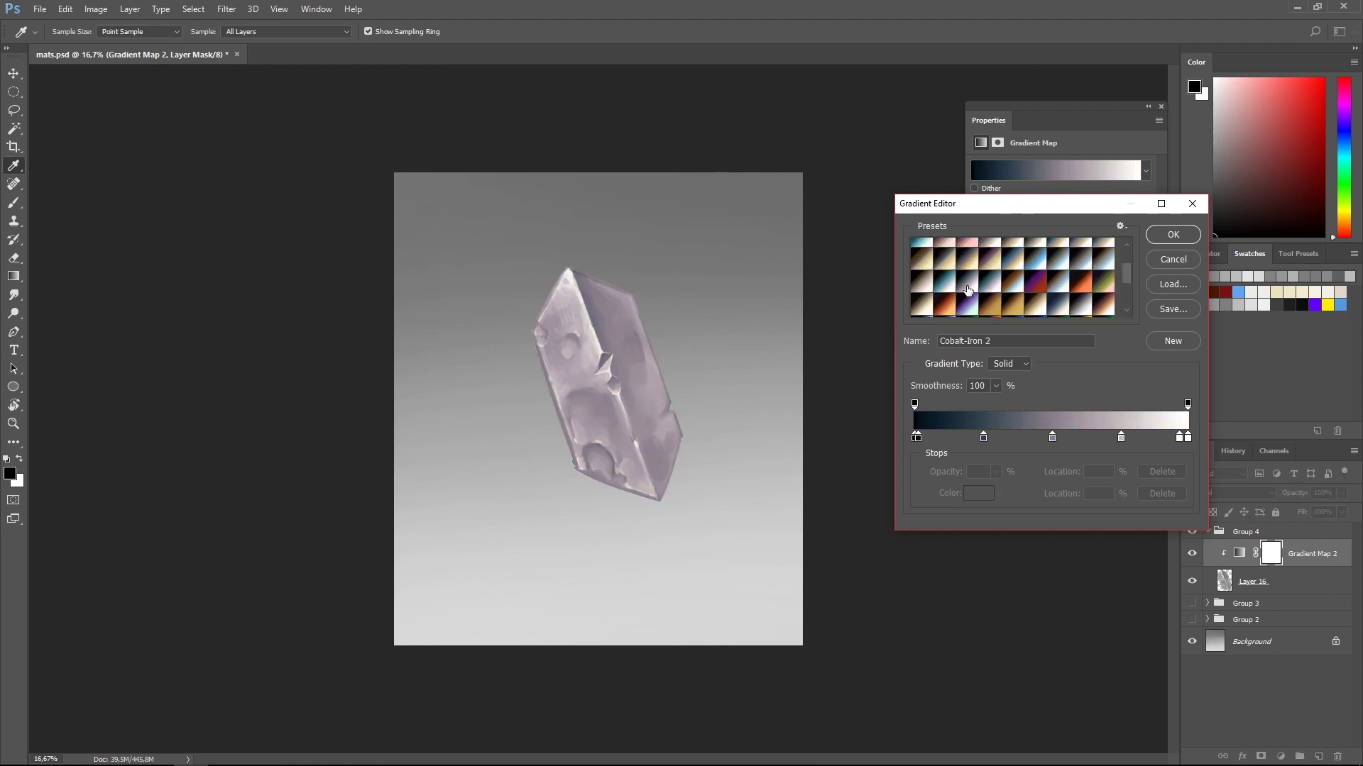
{"action": "left_click", "coordinate": [1080, 261]}
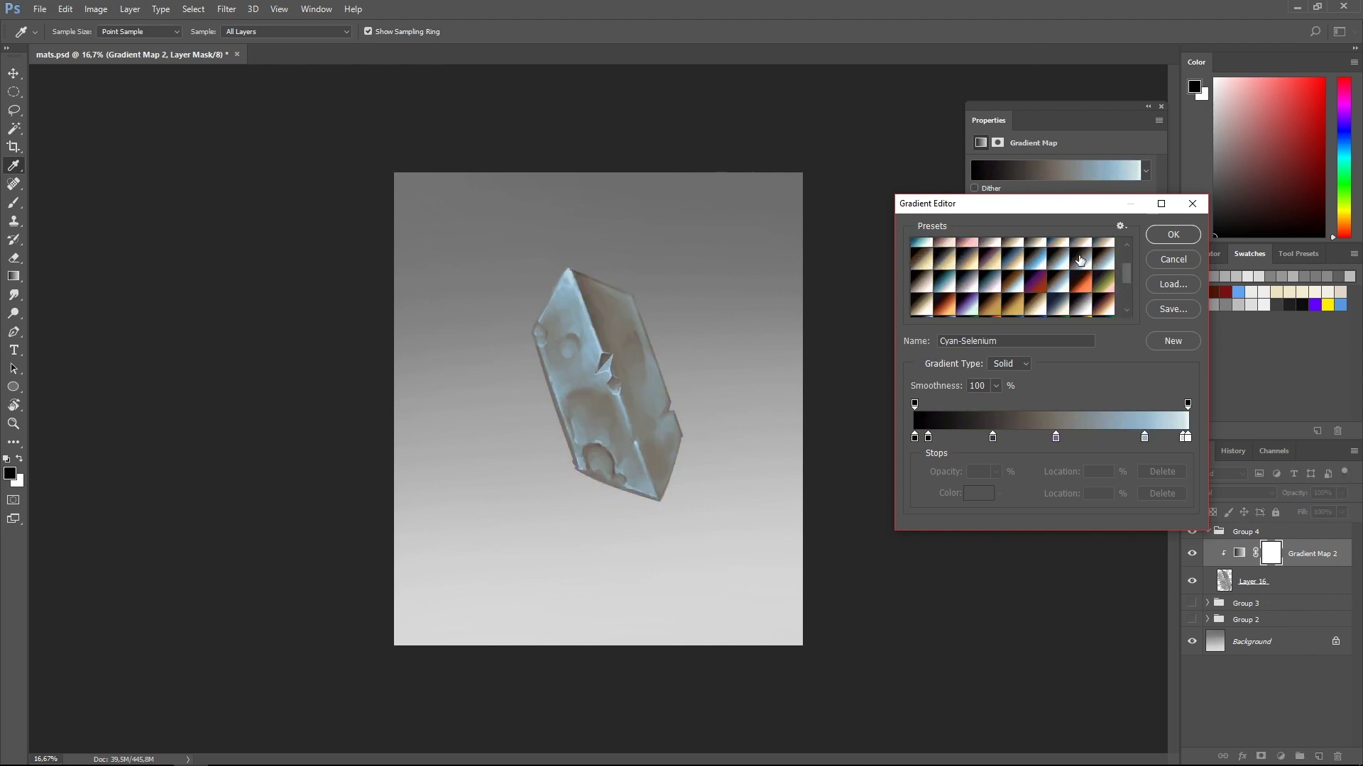
{"action": "left_click", "coordinate": [990, 264]}
{"action": "left_click", "coordinate": [944, 264]}
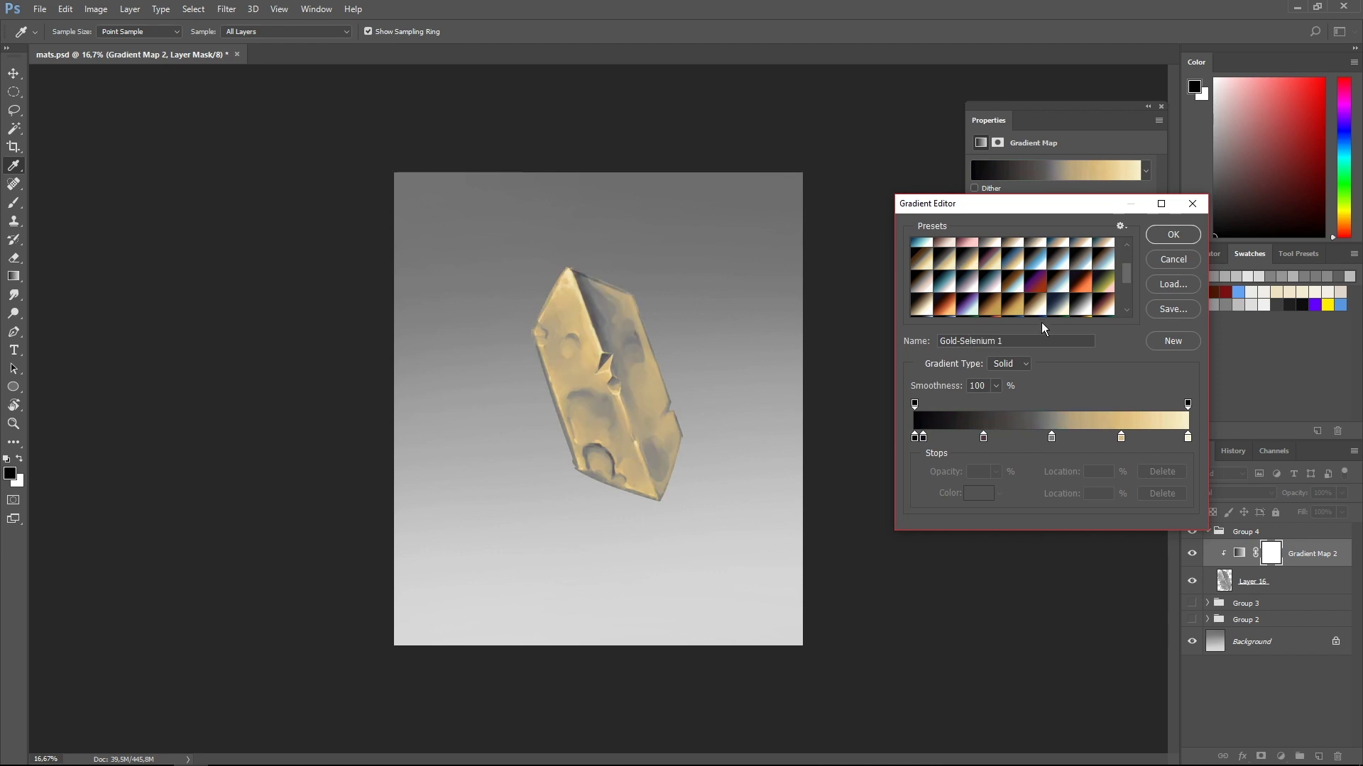
{"action": "left_click", "coordinate": [1104, 267]}
{"action": "scroll", "coordinate": [1127, 277], "scroll_direction": "up", "scroll_amount": 2}
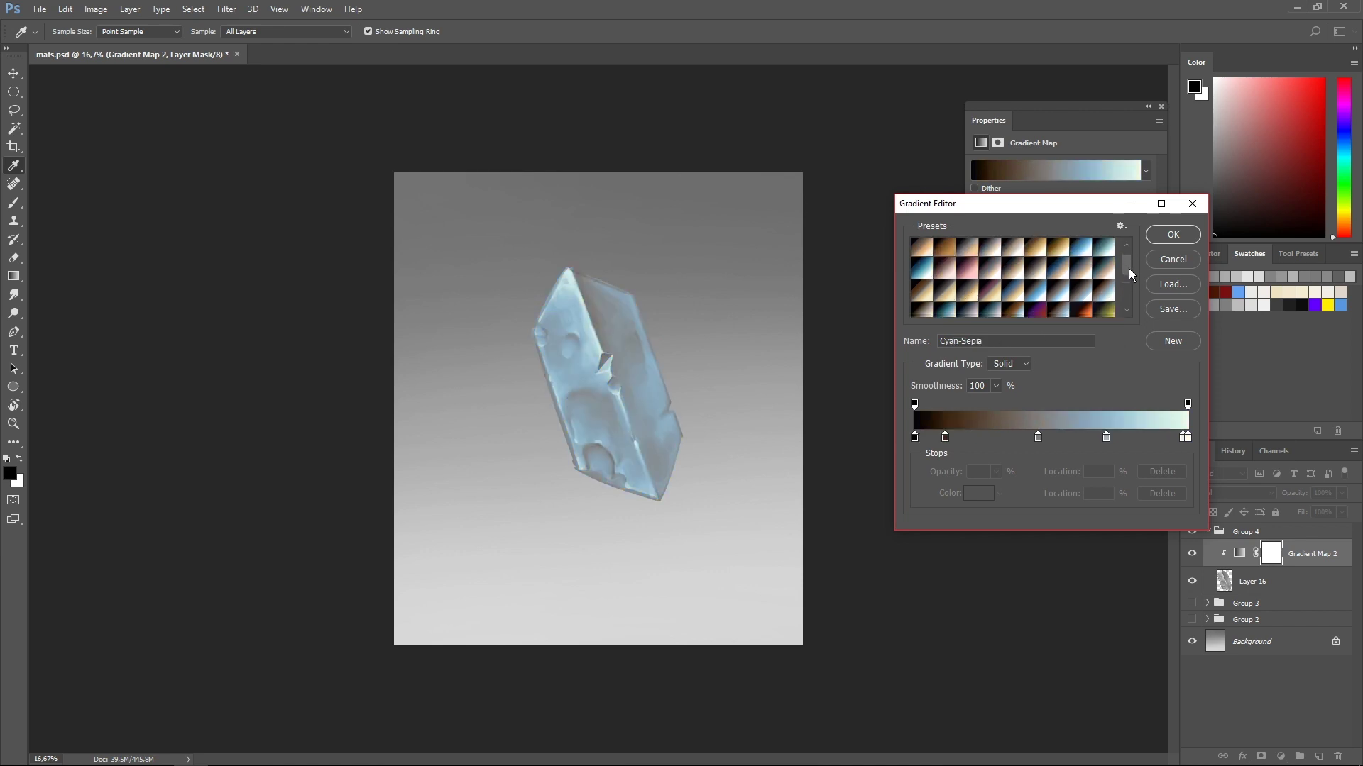
{"action": "left_click", "coordinate": [1093, 245]}
{"action": "scroll", "coordinate": [1129, 275], "scroll_direction": "up", "scroll_amount": 2}
{"action": "scroll", "coordinate": [1128, 273], "scroll_direction": "up", "scroll_amount": 1}
{"action": "scroll", "coordinate": [1128, 270], "scroll_direction": "up", "scroll_amount": 1}
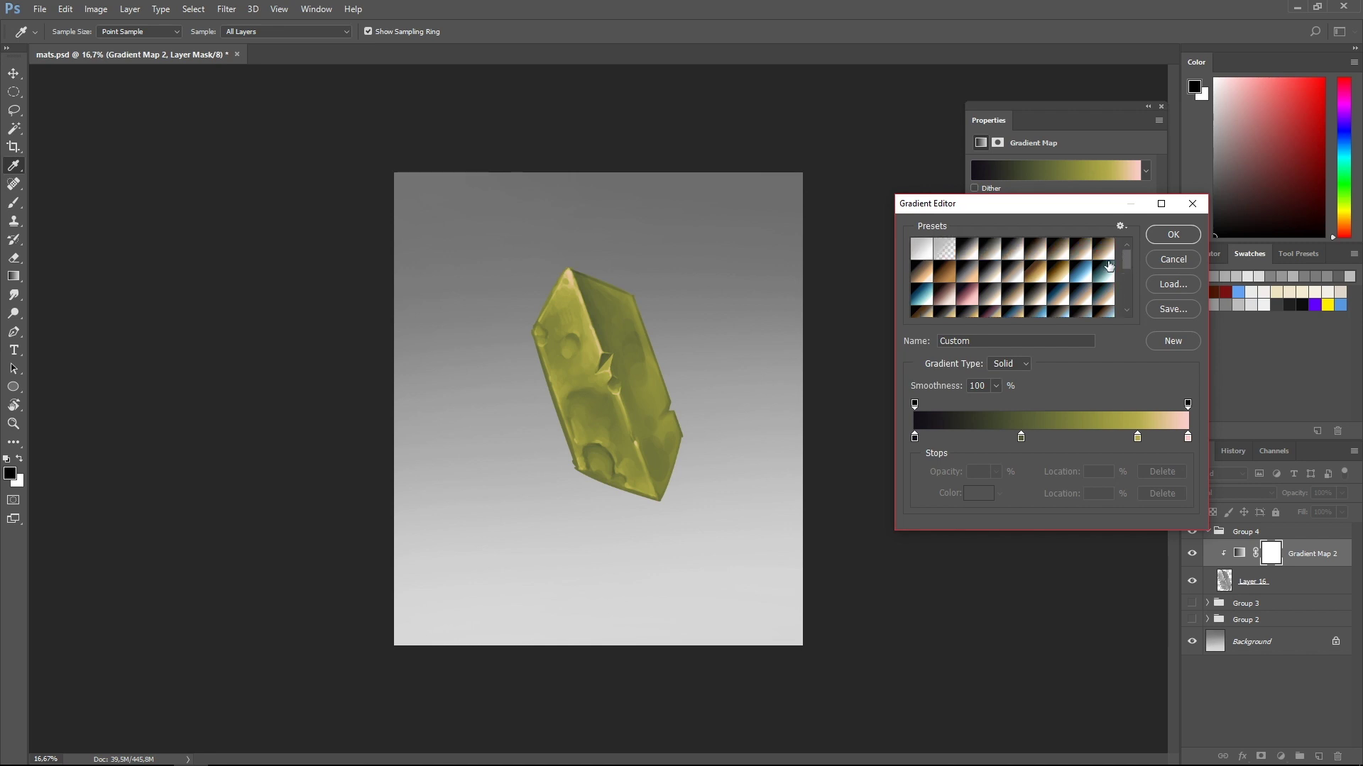
{"action": "left_click", "coordinate": [1044, 271]}
- Preview Sepia 3, brown-to-ice-blue, sepia and gold gradient presets on the crystal
{"action": "left_click", "coordinate": [1078, 249]}
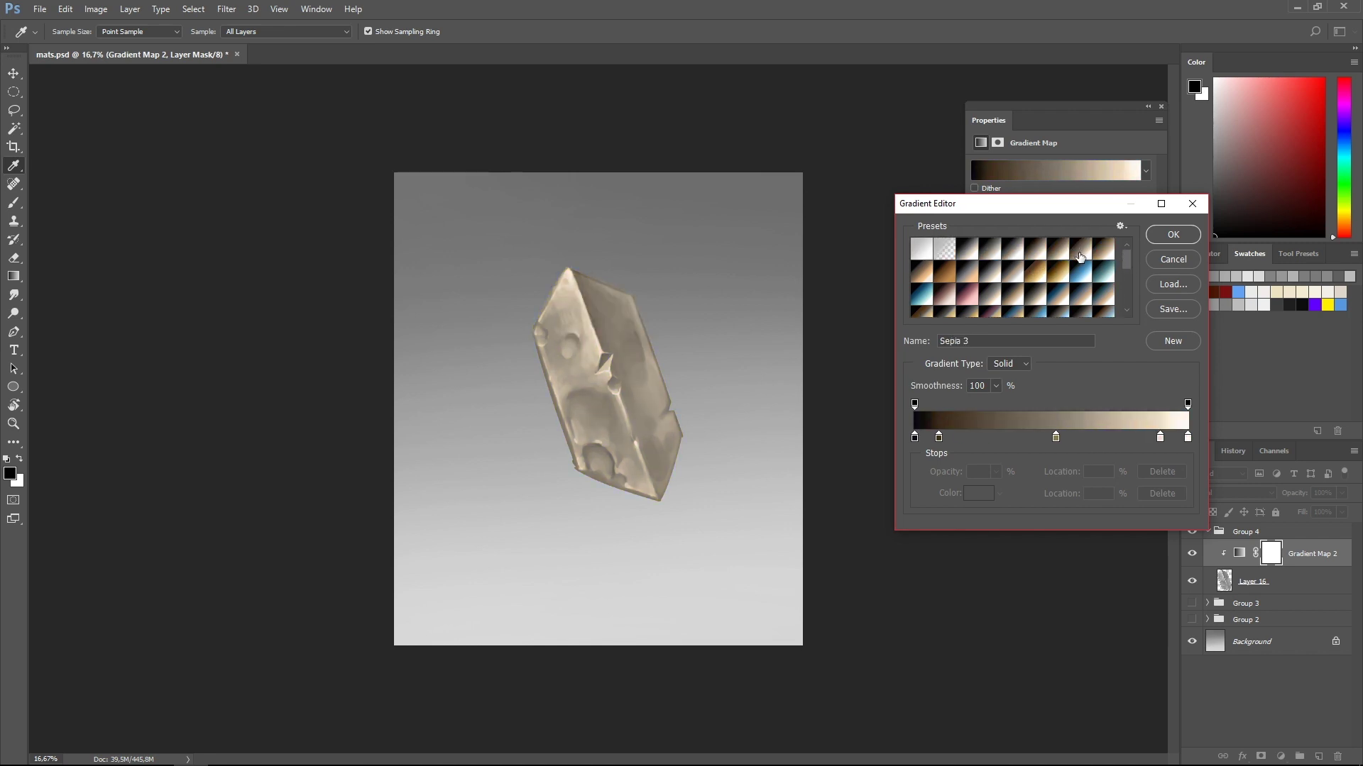
{"action": "scroll", "coordinate": [1121, 277], "scroll_direction": "down", "scroll_amount": 1}
{"action": "scroll", "coordinate": [1121, 276], "scroll_direction": "down", "scroll_amount": 2}
{"action": "left_click", "coordinate": [991, 284]}
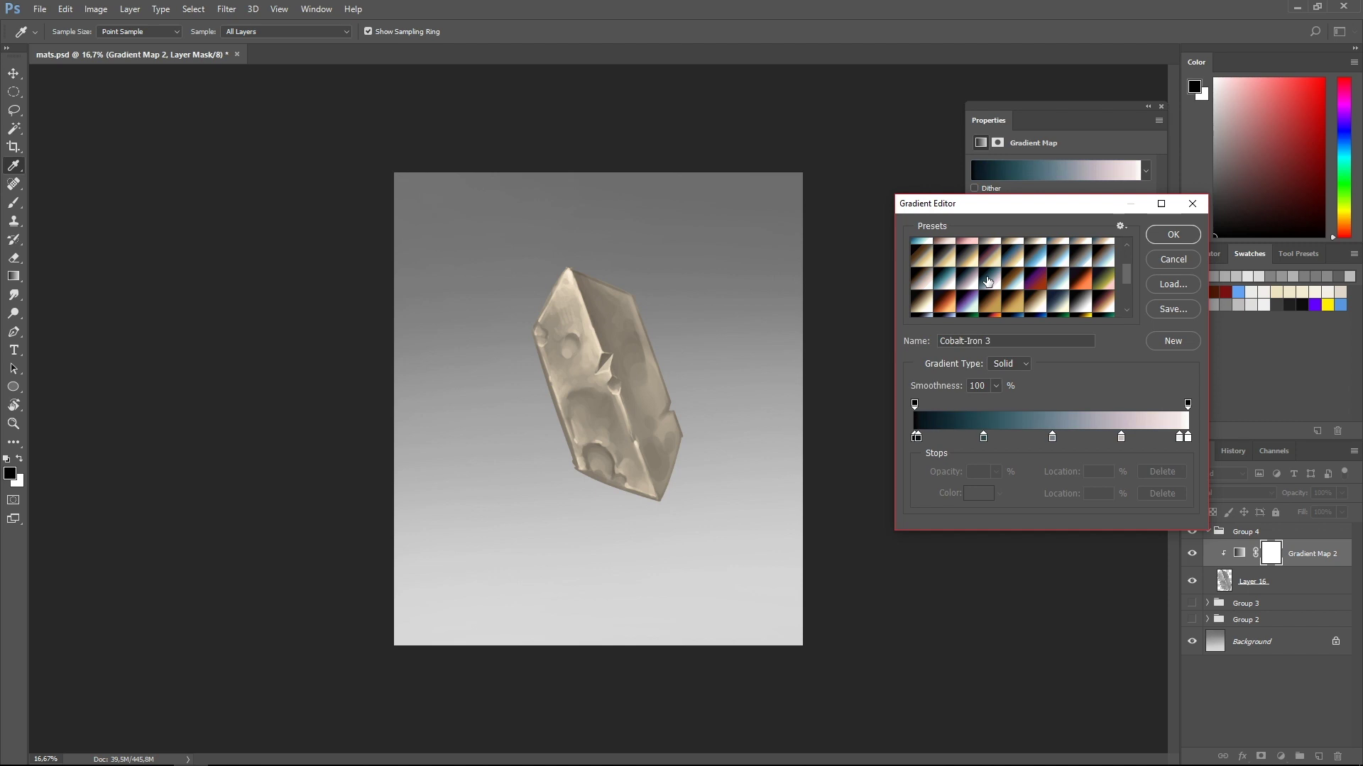
{"action": "left_click", "coordinate": [1038, 283]}
{"action": "left_click", "coordinate": [1056, 284]}
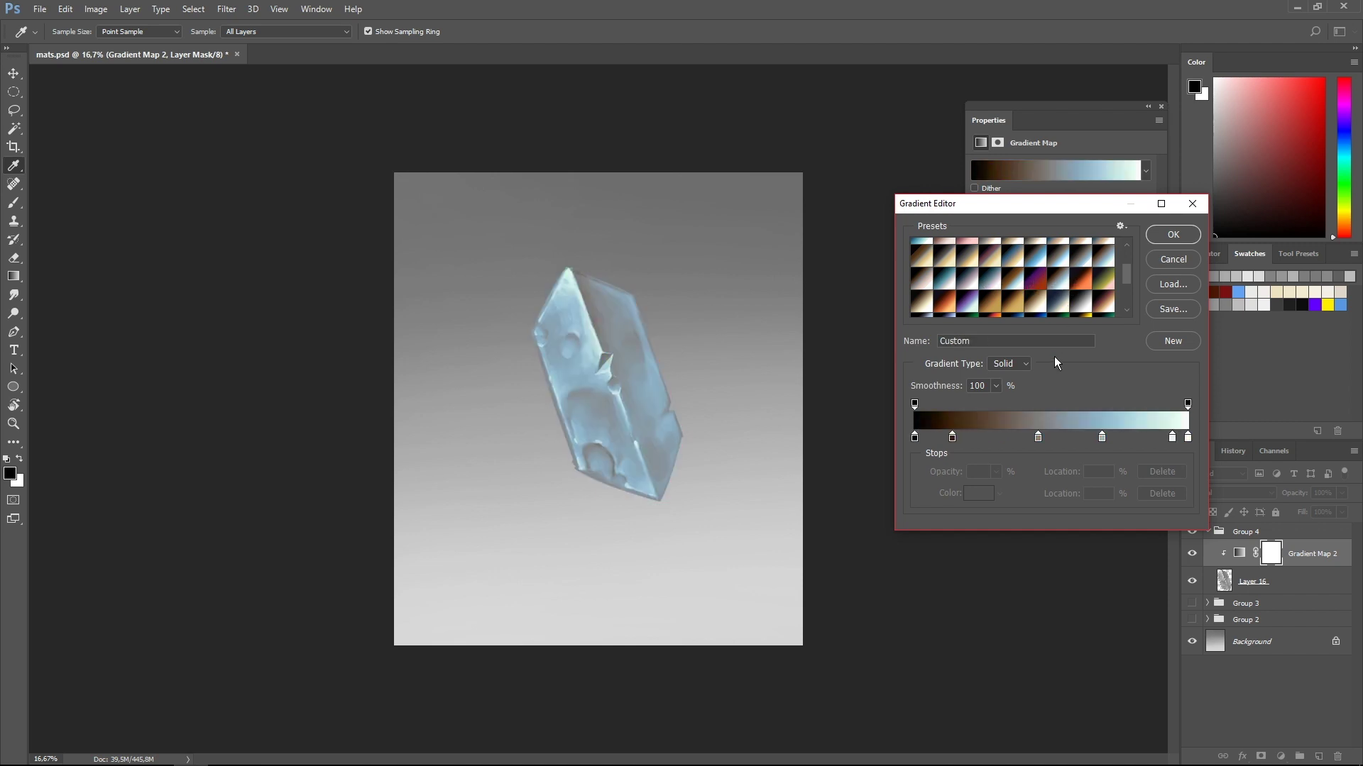
{"action": "left_click_drag", "start_coordinate": [1126, 280], "coordinate": [1129, 290]}
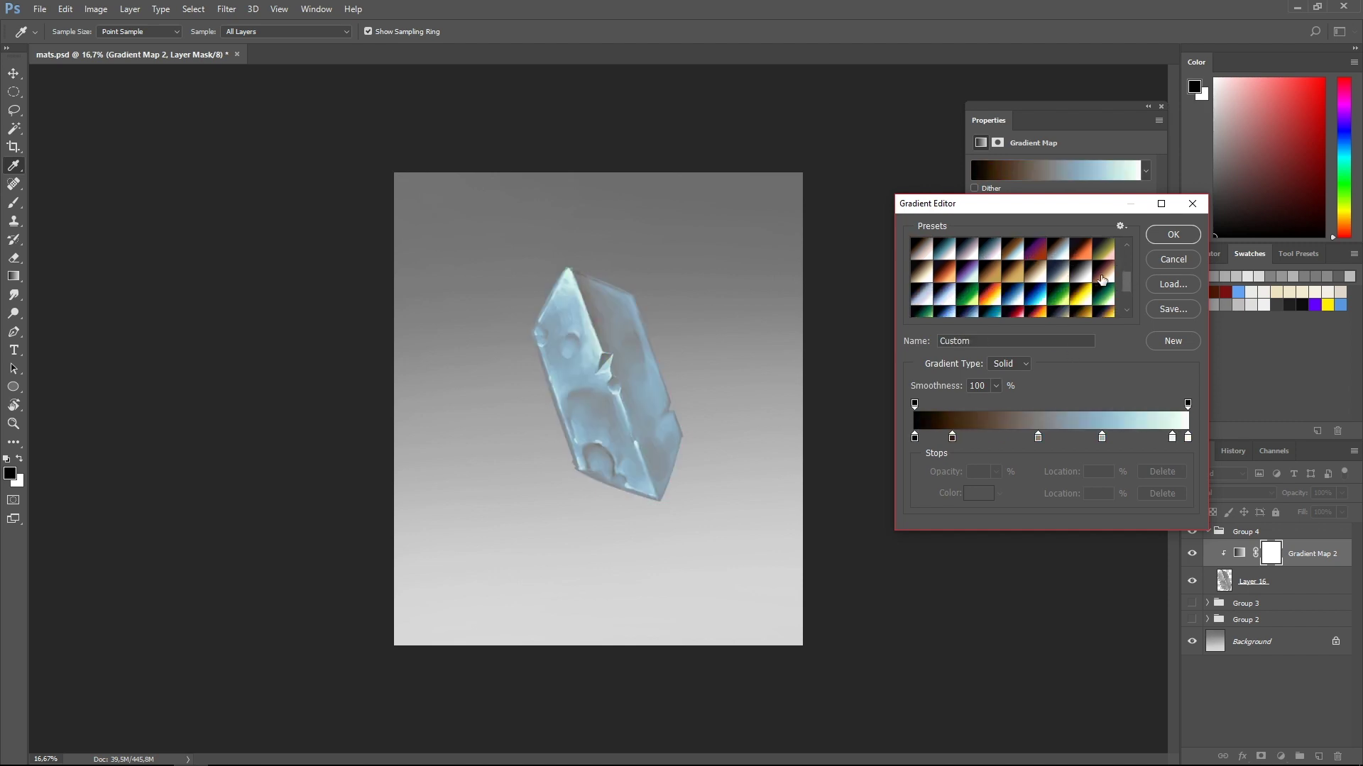
{"action": "left_click", "coordinate": [1103, 273]}
{"action": "left_click_drag", "start_coordinate": [1129, 287], "coordinate": [1127, 299]}
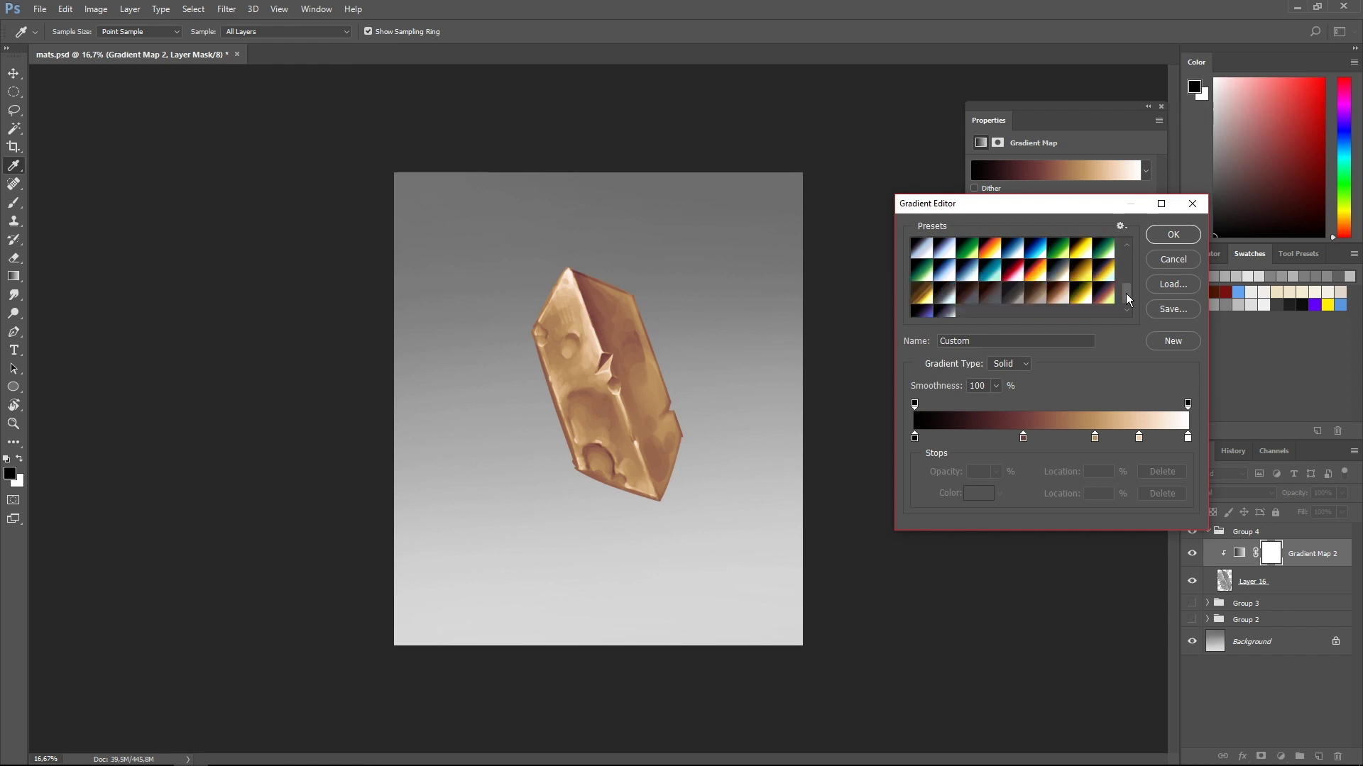
{"action": "left_click", "coordinate": [924, 296]}
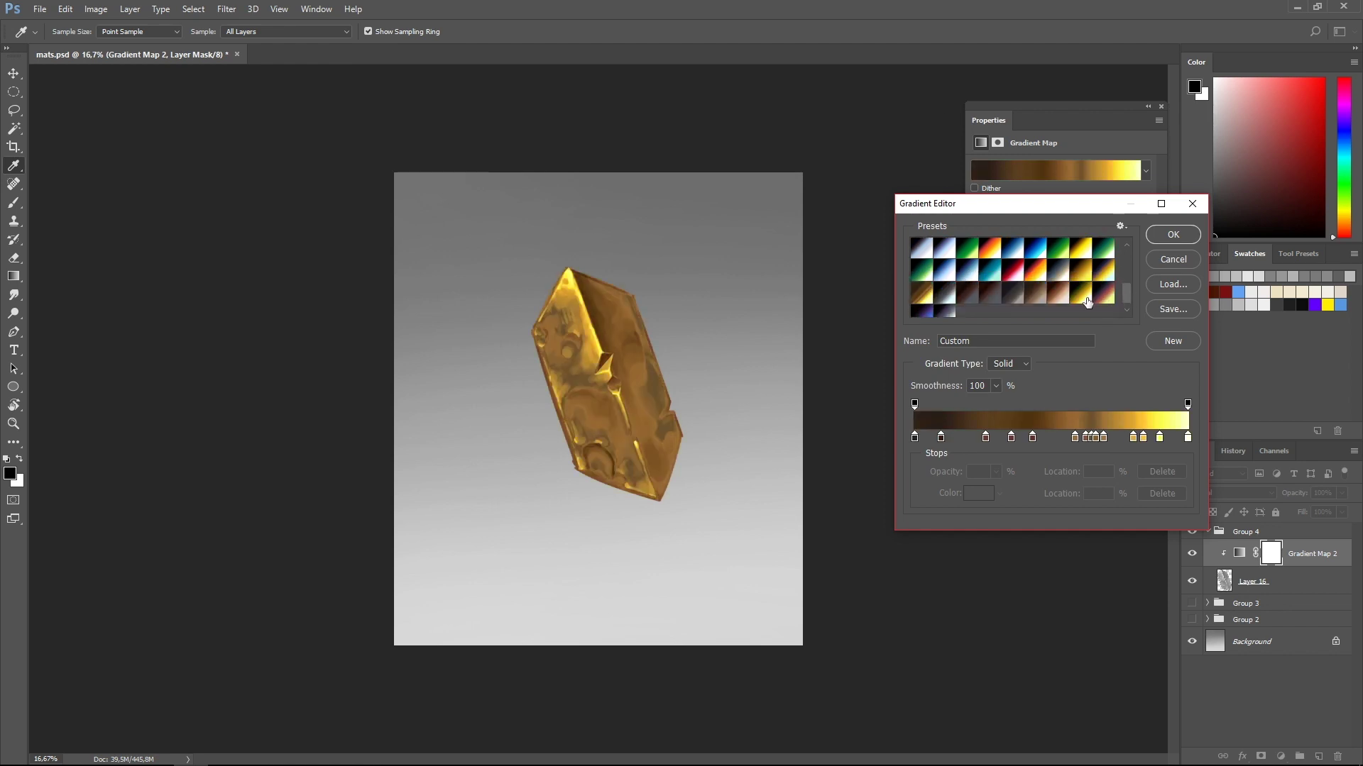
- Compare black-purple-gold-white, orange-brown and grey-maroon presets, then apply the black-purple-cream gradient
{"action": "left_click", "coordinate": [1094, 294]}
{"action": "left_click", "coordinate": [1104, 295]}
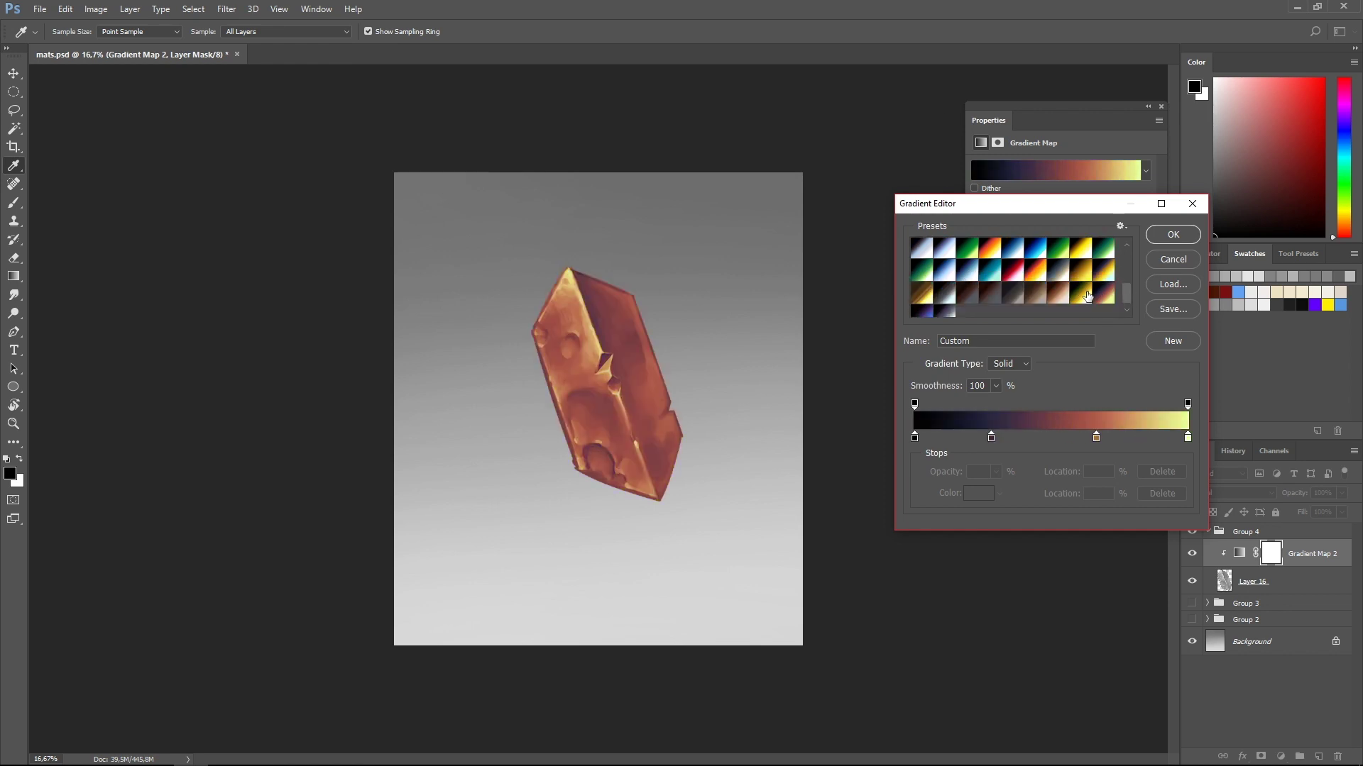
{"action": "left_click", "coordinate": [944, 299]}
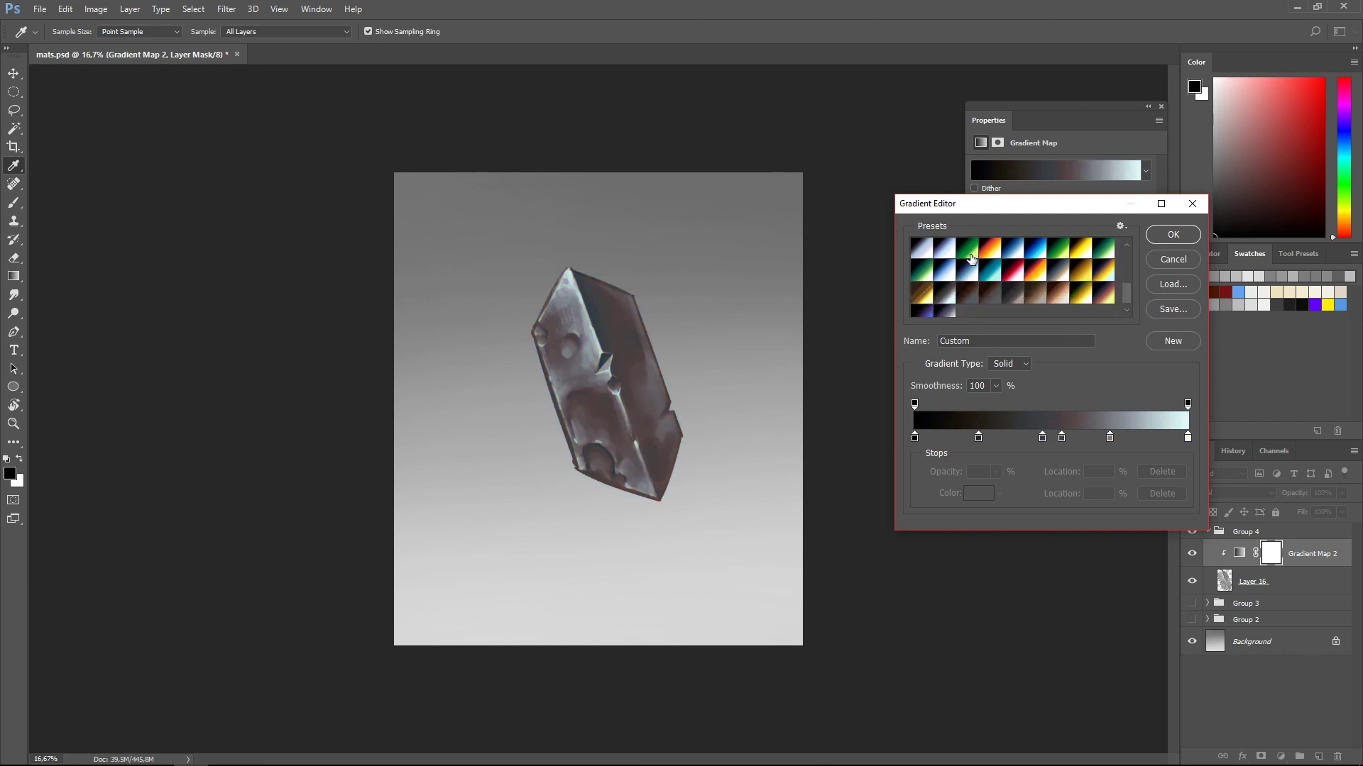
{"action": "scroll", "coordinate": [1126, 295], "scroll_direction": "down", "scroll_amount": 1}
{"action": "left_click", "coordinate": [1080, 291]}
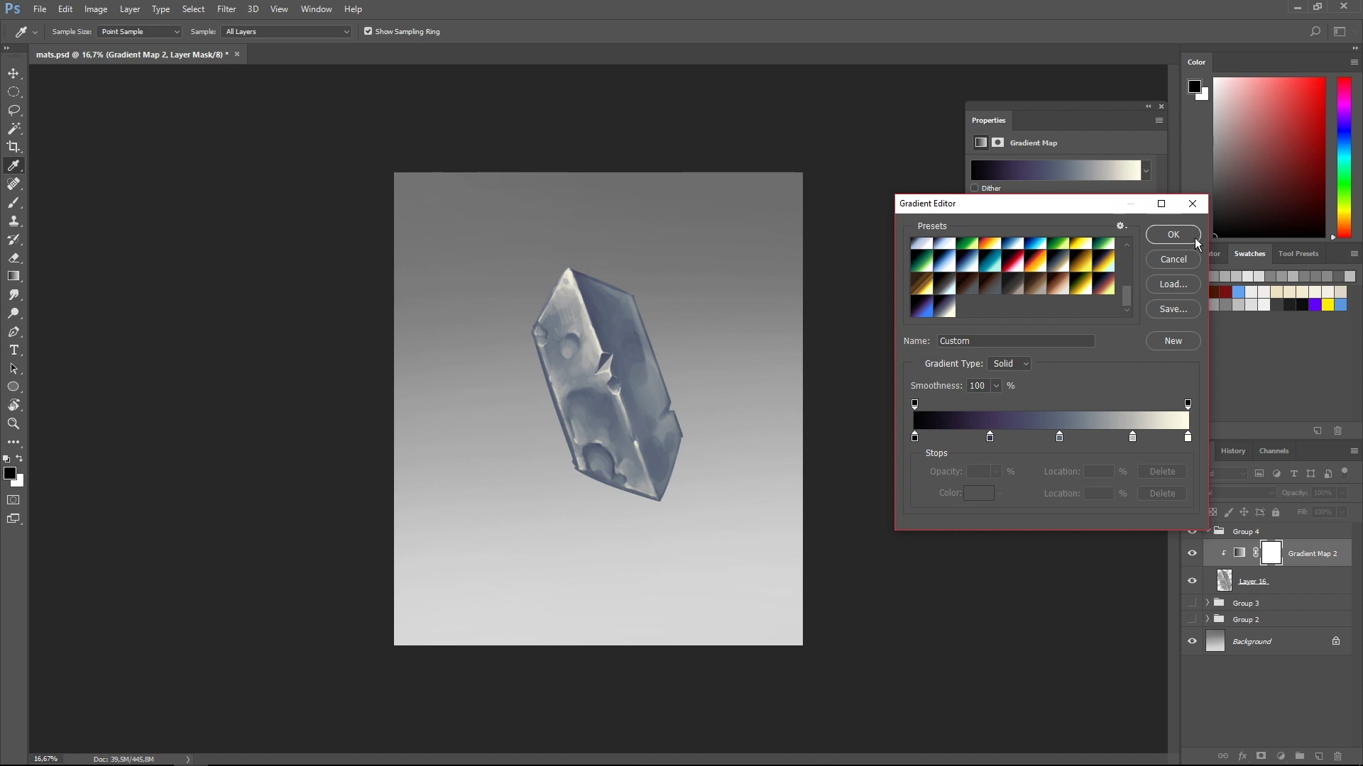
{"action": "left_click", "coordinate": [1172, 234]}
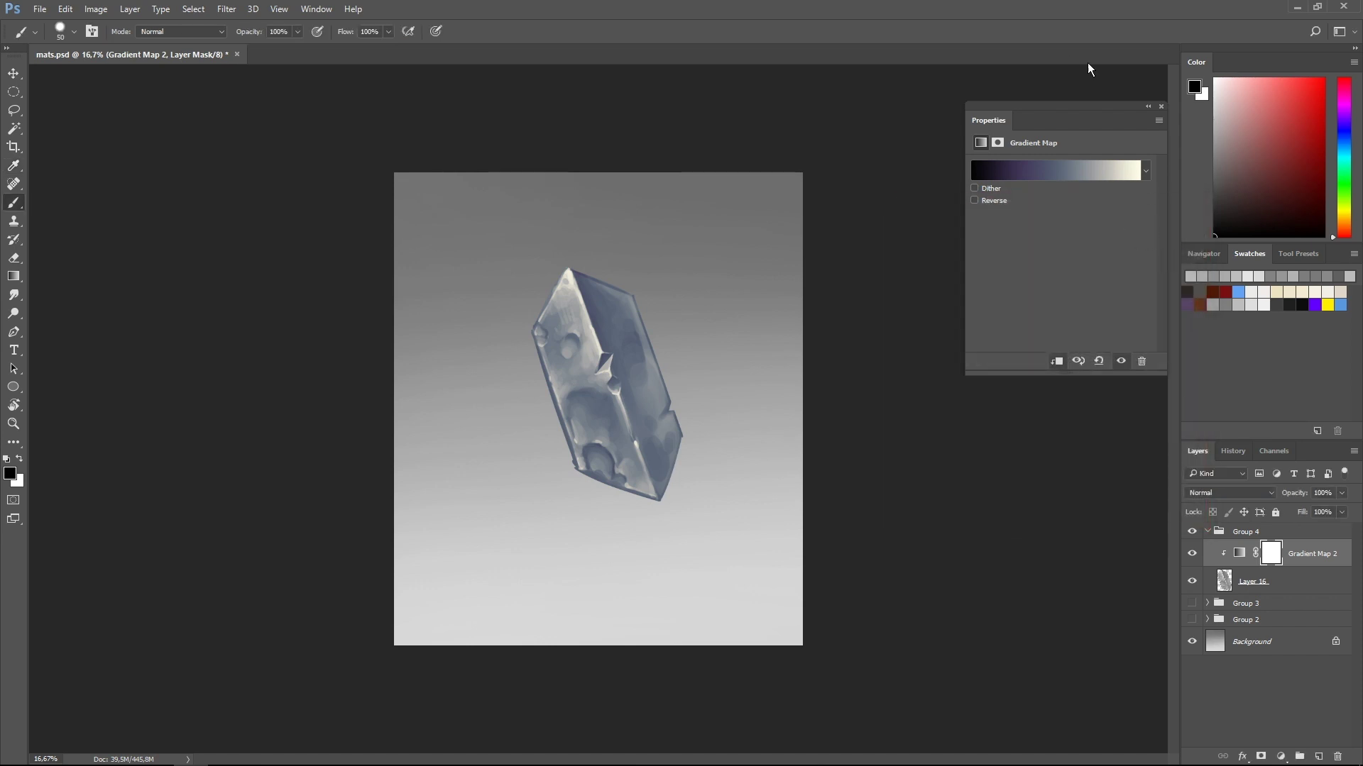
- Close the gradient map properties, hide Gradient Map 2 and select Layer 16
{"action": "left_click_drag", "start_coordinate": [1121, 106], "coordinate": [1077, 121]}
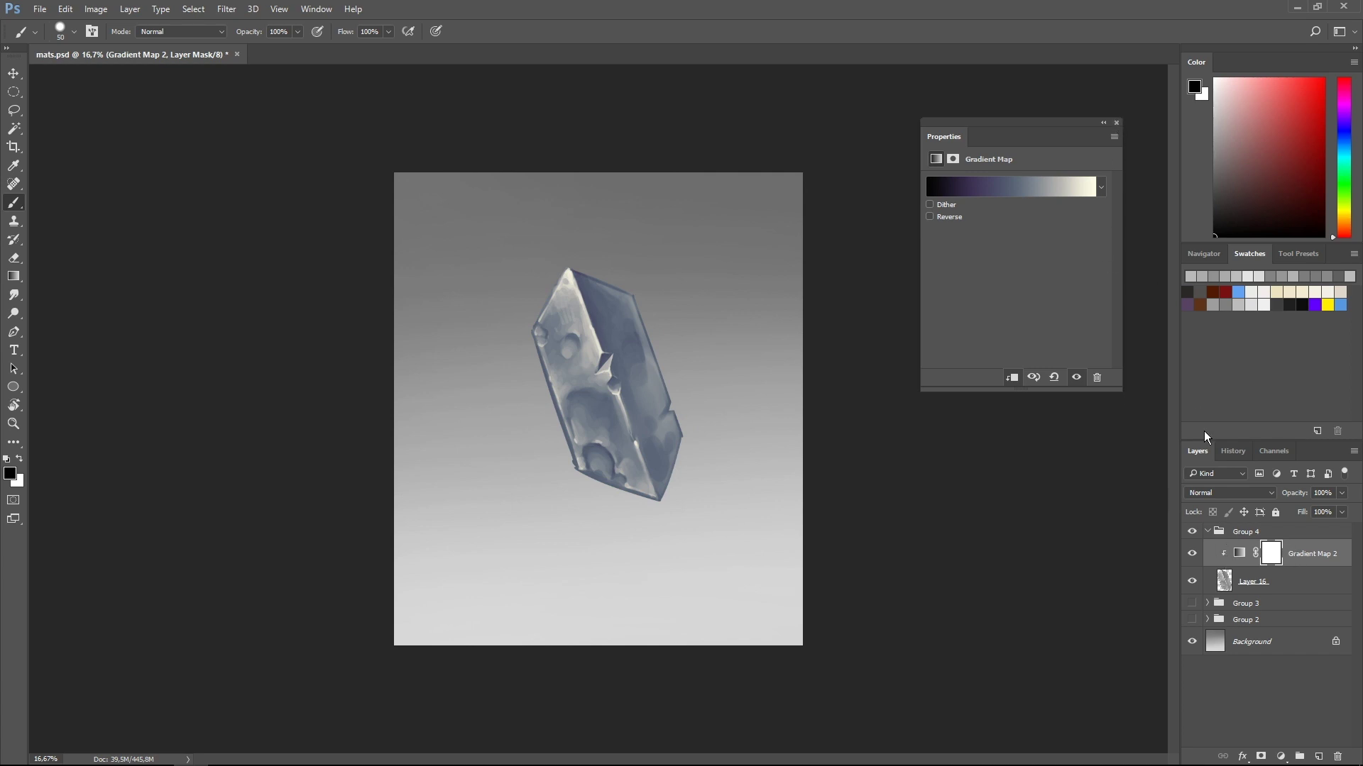
{"action": "left_click", "coordinate": [1117, 124]}
{"action": "left_click", "coordinate": [1193, 556]}
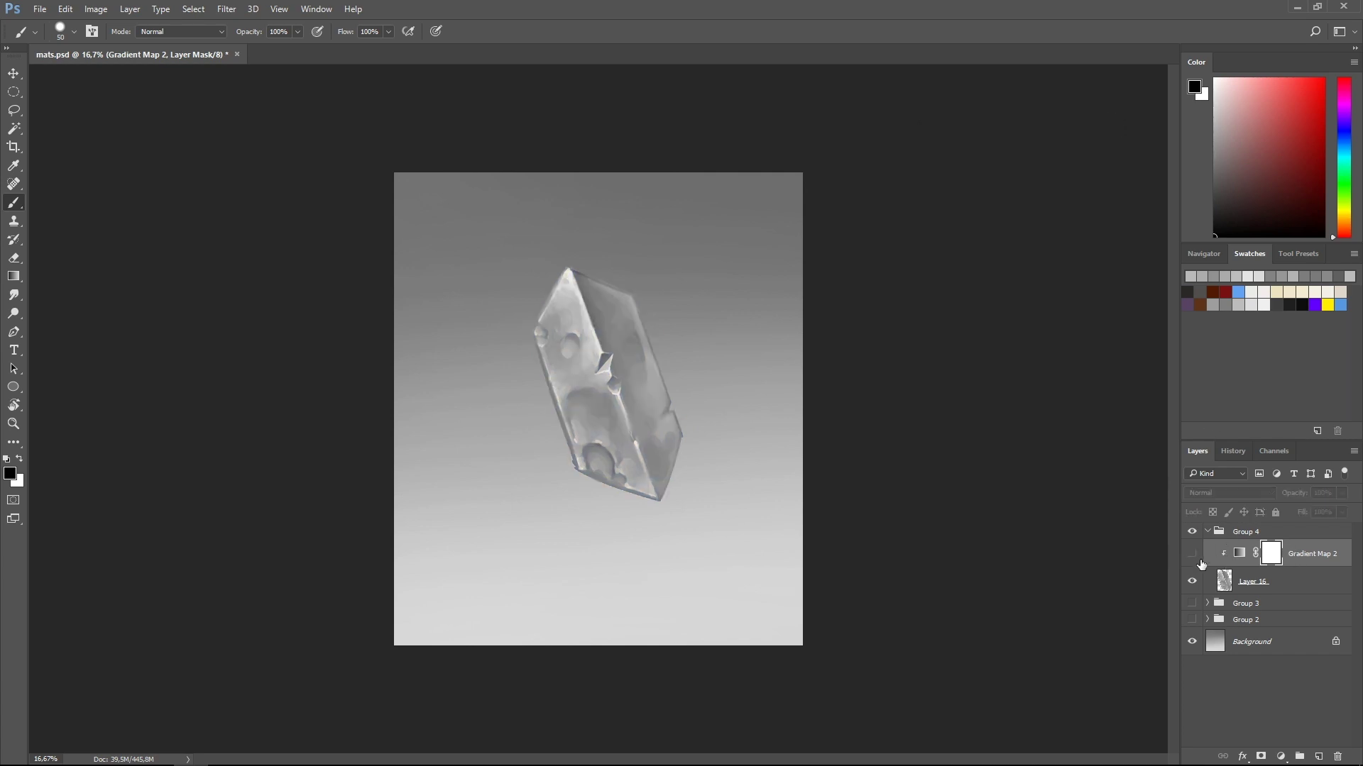
{"action": "left_click", "coordinate": [1207, 578]}
- Smooth the crystal's lower-middle area and darken the orb's ring with sampled greys
{"action": "left_click_drag", "start_coordinate": [590, 425], "coordinate": [599, 471]}
{"action": "left_click", "coordinate": [599, 445], "text": "alt"}
{"action": "left_click_drag", "start_coordinate": [599, 396], "coordinate": [585, 362]}
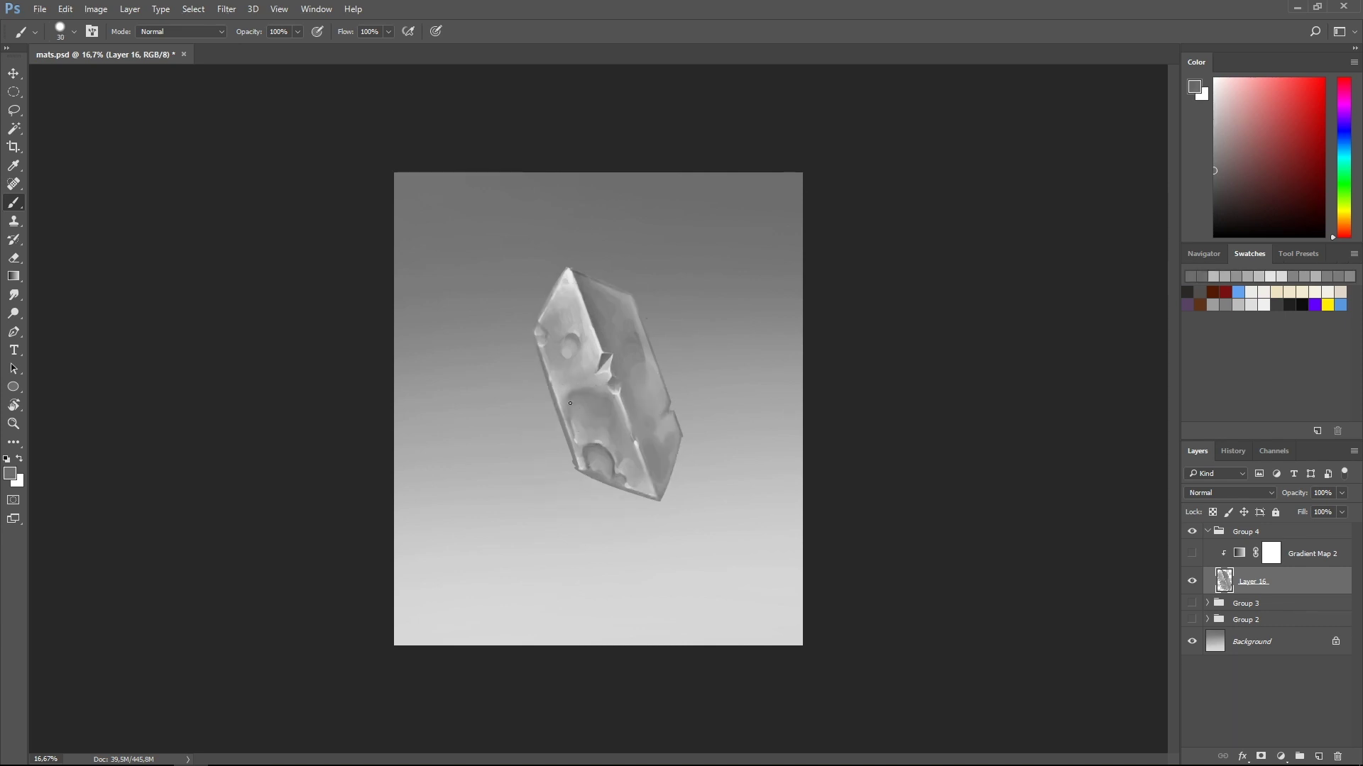
{"action": "left_click_drag", "start_coordinate": [584, 398], "coordinate": [582, 416]}
{"action": "left_click", "coordinate": [596, 414], "text": "alt"}
{"action": "left_click", "coordinate": [592, 406], "text": "alt"}
{"action": "key", "text": "bracketright"}
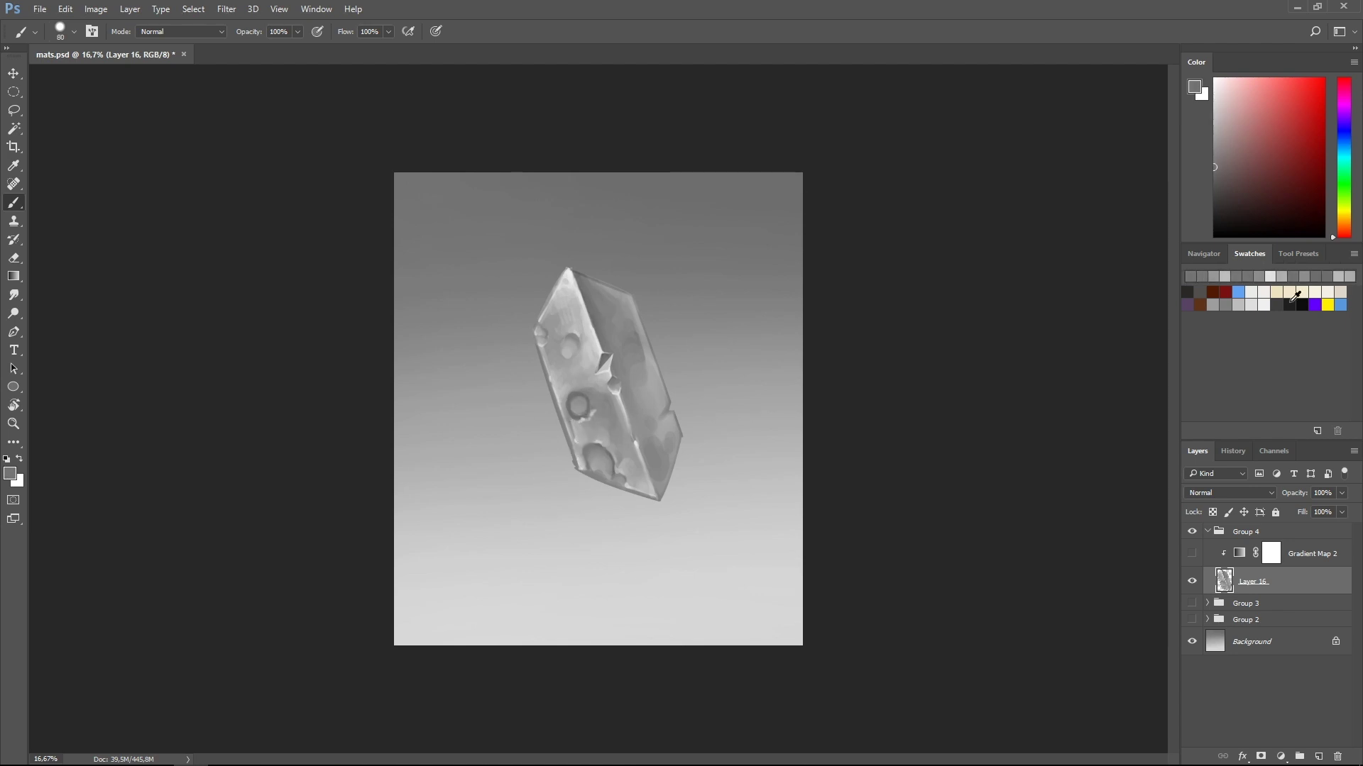
- Fill the ring's interior dark and shade around it with lighter sampled greys
{"action": "left_click", "coordinate": [1291, 301]}
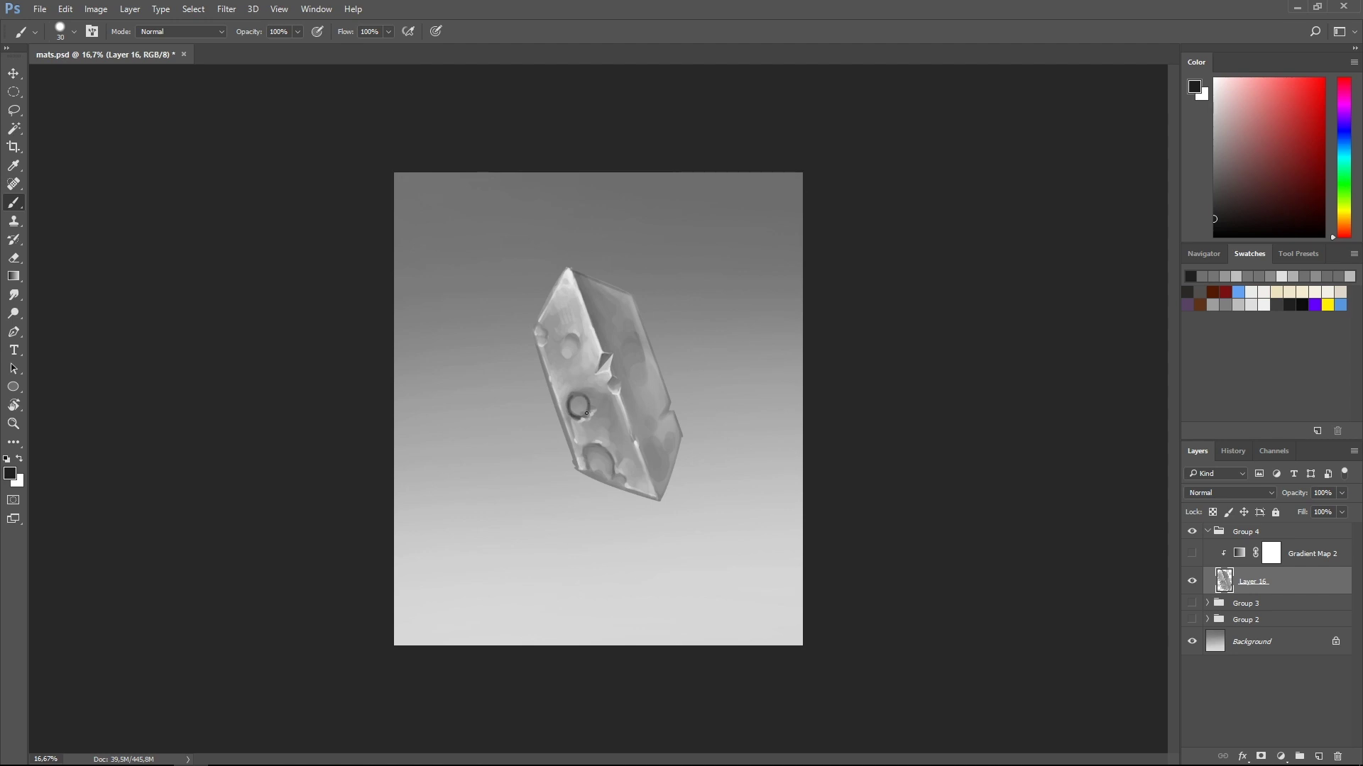
{"action": "left_click", "coordinate": [578, 395], "text": "alt"}
{"action": "key", "text": "bracketright"}
{"action": "key", "text": "bracketright"}
{"action": "key", "text": "bracketright"}
{"action": "left_click_drag", "start_coordinate": [572, 426], "coordinate": [581, 408]}
{"action": "left_click", "coordinate": [603, 404], "text": "alt"}
{"action": "key", "text": "bracketleft"}
{"action": "left_click", "coordinate": [605, 345], "text": "alt"}
{"action": "key", "text": "bracketleft"}
{"action": "key", "text": "bracketleft"}
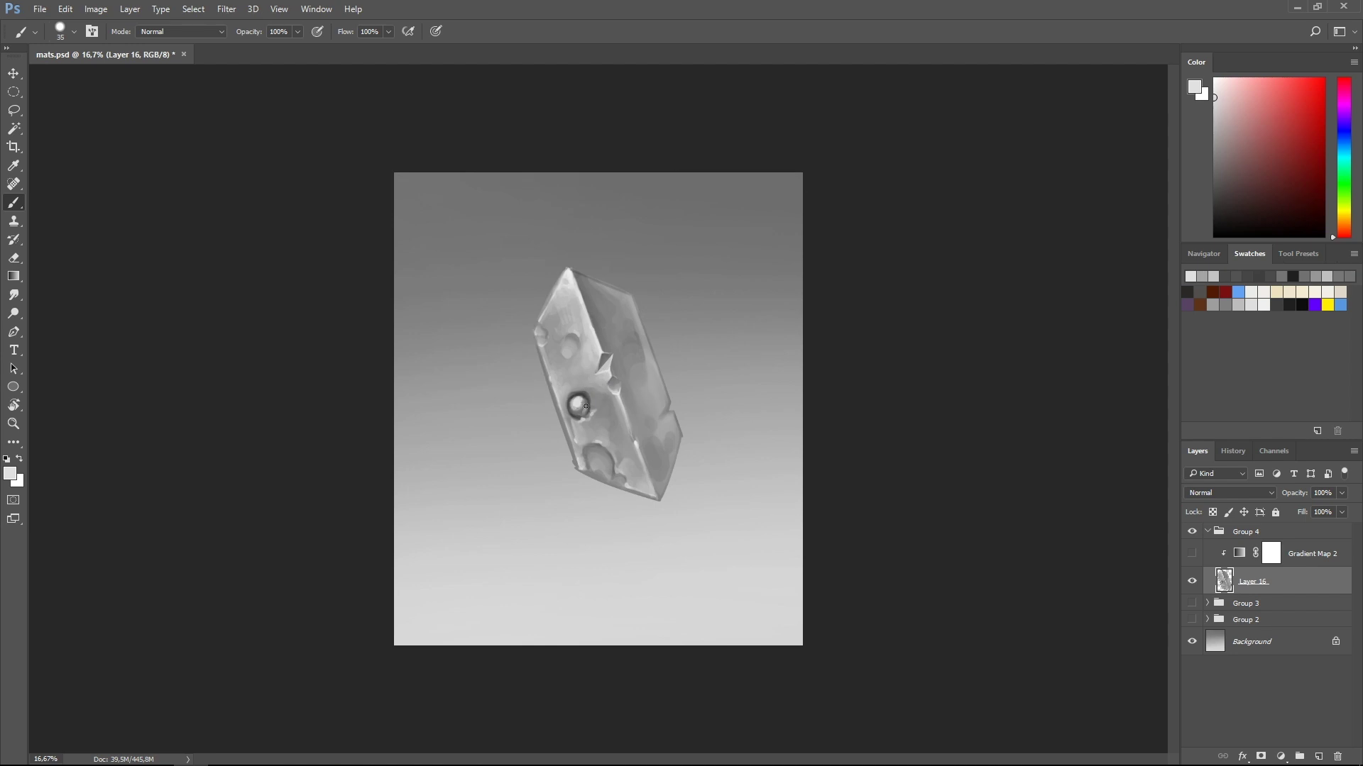
- Add a near-white highlight to the orb and show Gradient Map 2 again
{"action": "left_click", "coordinate": [582, 410], "text": "alt"}
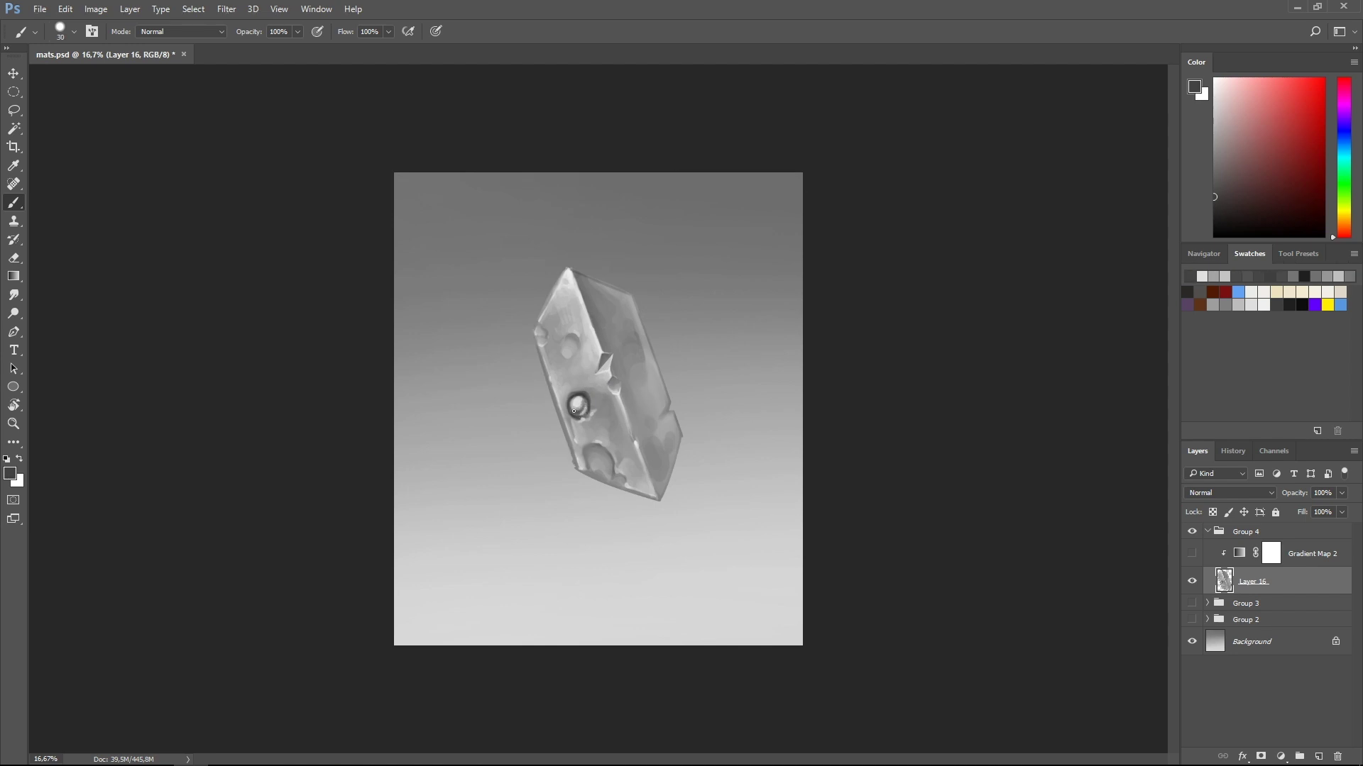
{"action": "left_click", "coordinate": [577, 415], "text": "alt"}
{"action": "key", "text": "bracketright"}
{"action": "key", "text": "bracketright"}
{"action": "key", "text": "bracketright"}
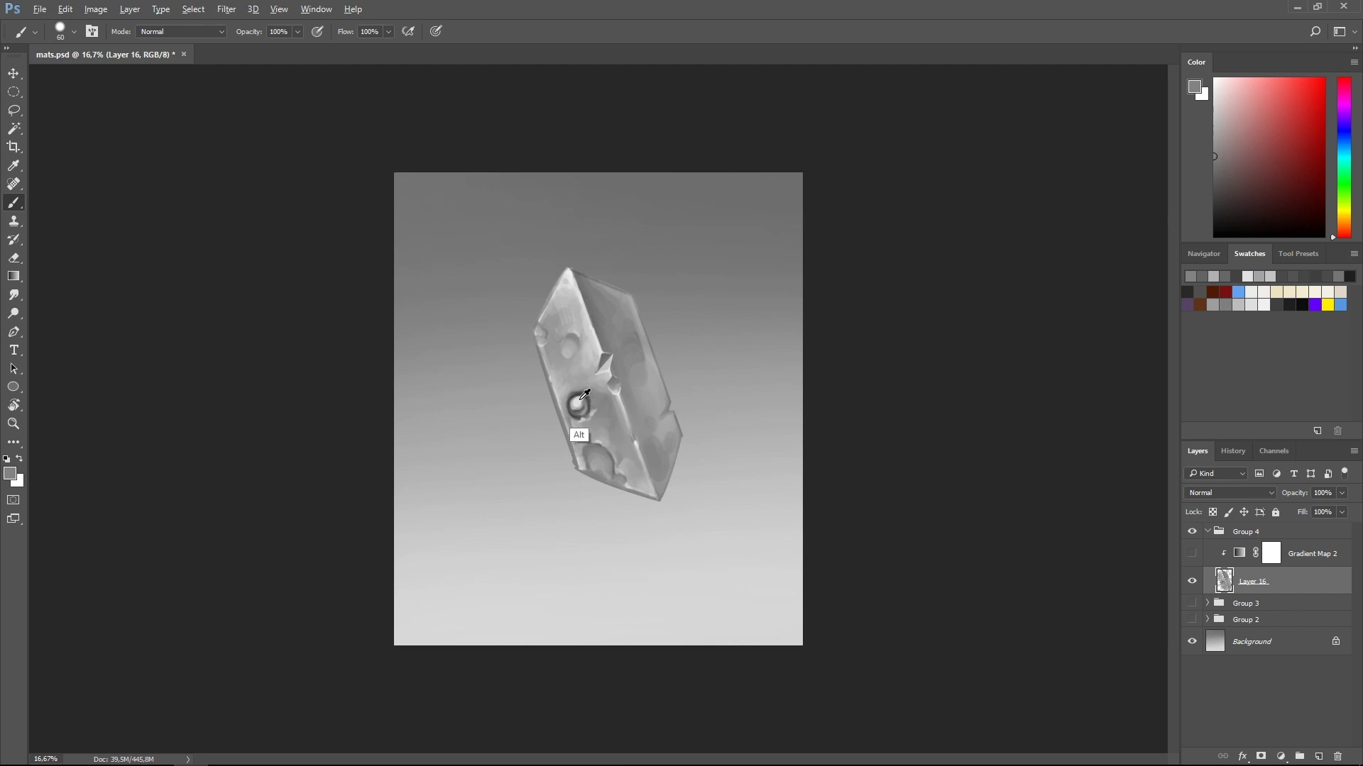
{"action": "left_click", "coordinate": [577, 409], "text": "alt"}
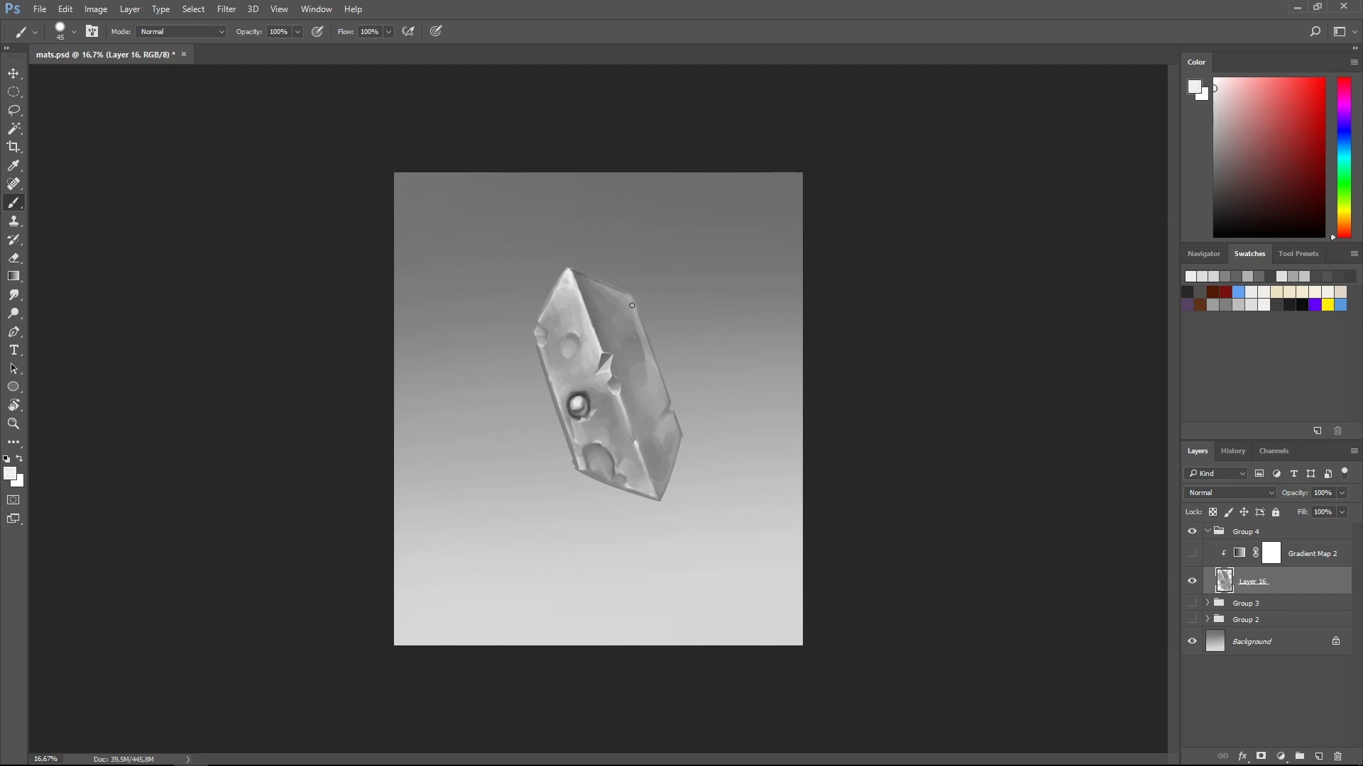
{"action": "left_click", "coordinate": [1195, 555]}
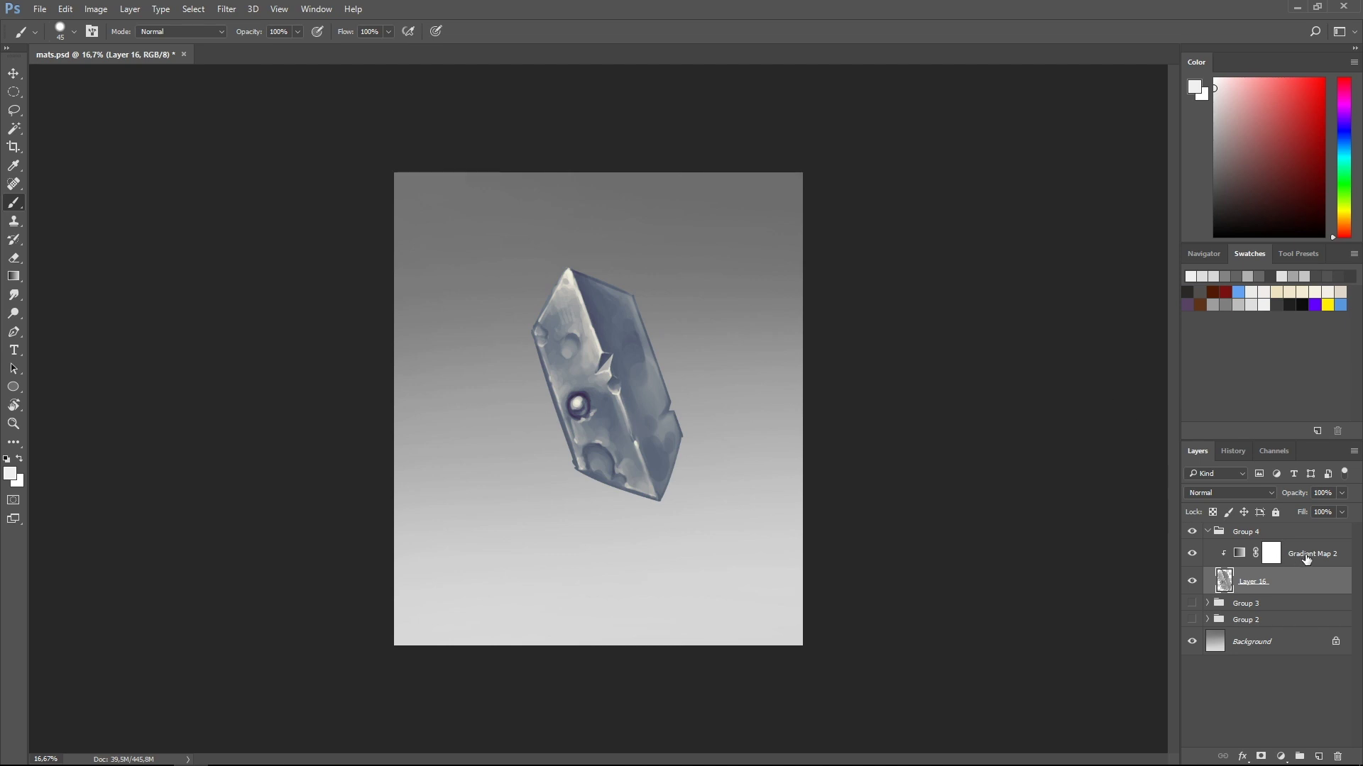
- Duplicate Group 4 with Ctrl+J, collapse the copy, and open its Gradient Map 2 settings
{"action": "left_click", "coordinate": [1272, 553]}
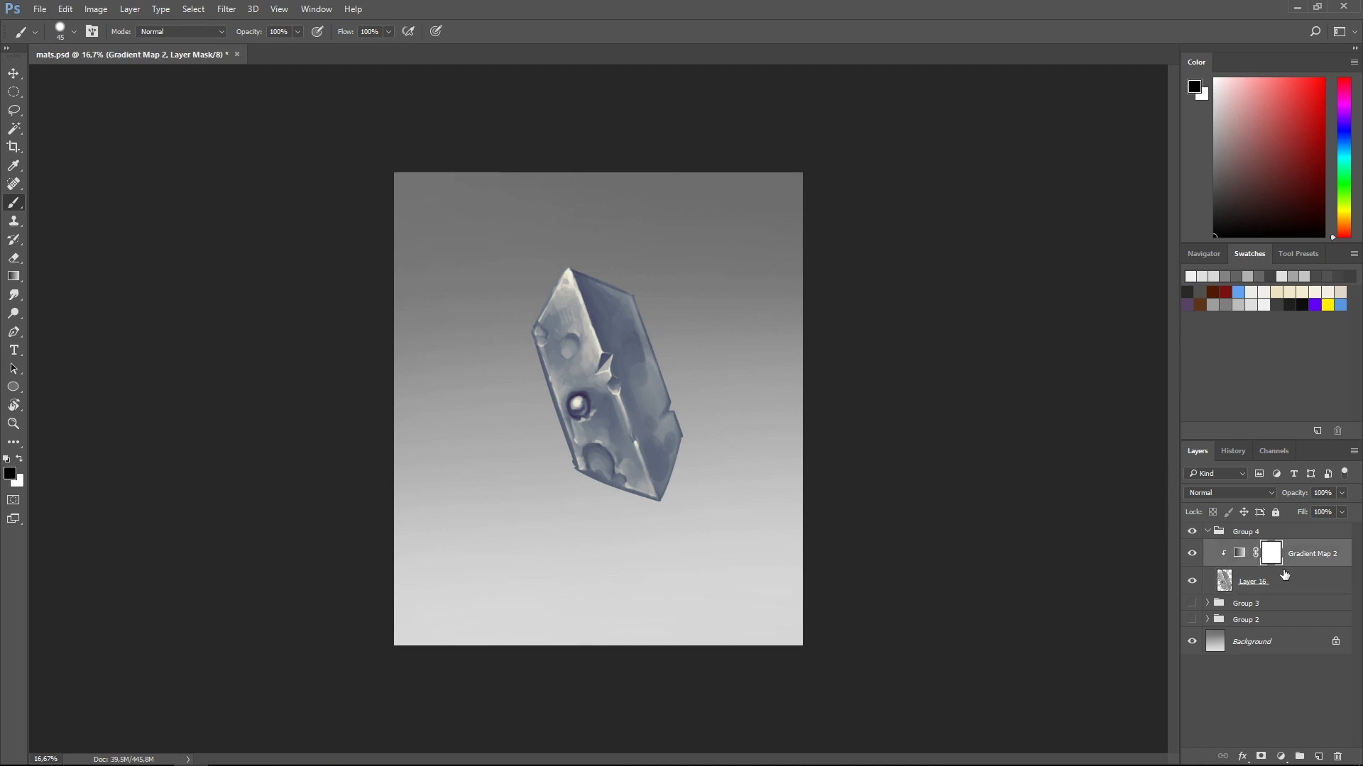
{"action": "left_click", "coordinate": [1209, 533]}
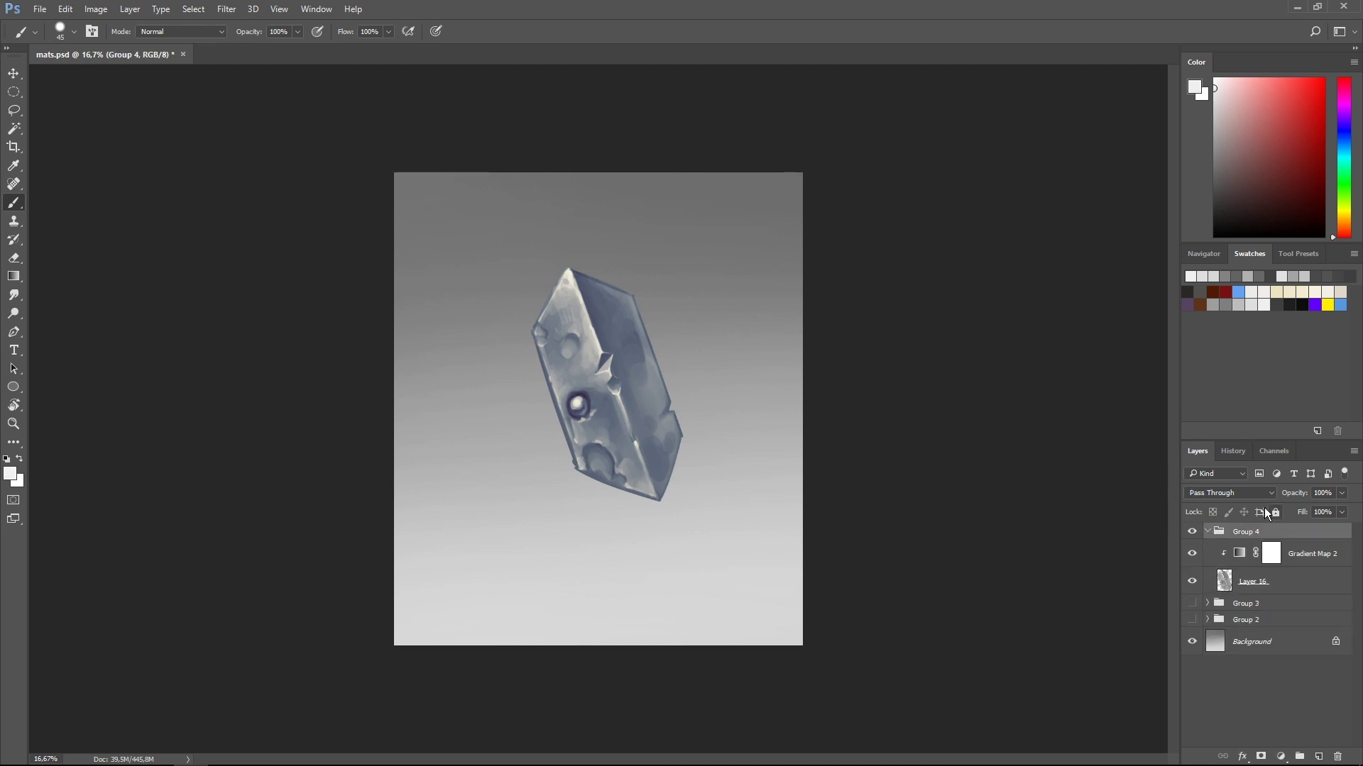
{"action": "key", "text": "ctrl+j"}
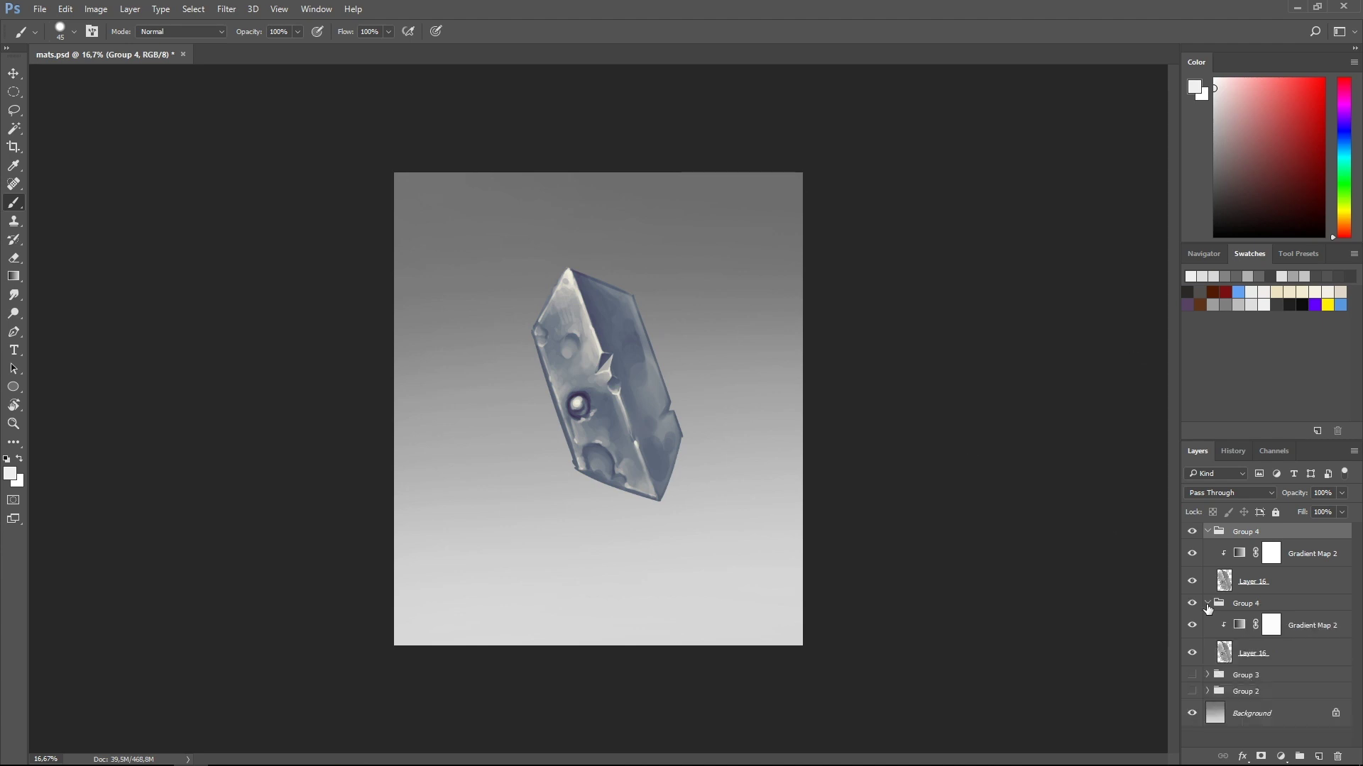
{"action": "left_click", "coordinate": [1208, 606]}
{"action": "double_click", "coordinate": [1241, 556]}
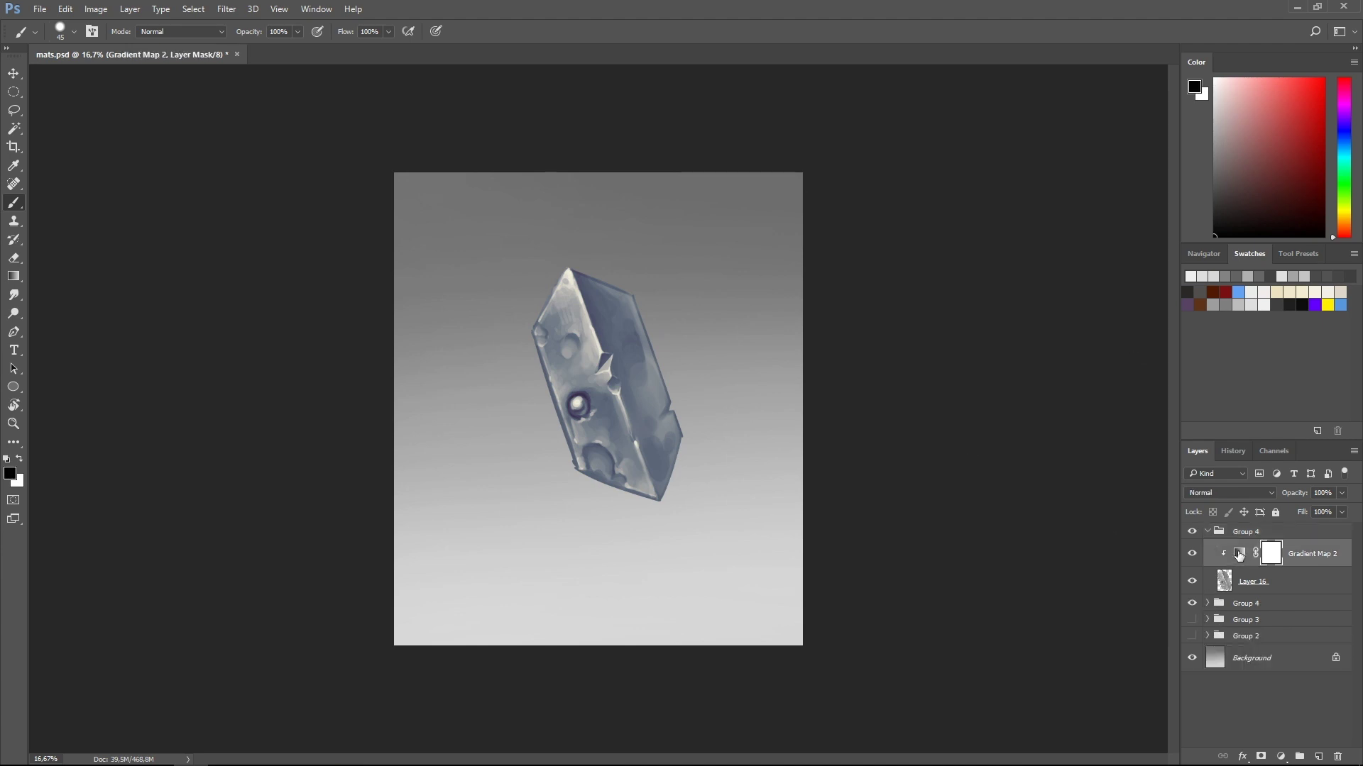
{"action": "scroll", "coordinate": [1055, 314], "scroll_direction": "down", "scroll_amount": 2}
- Apply a bright yellow-to-white gold gradient preset and move the brown stop to location 33
{"action": "scroll", "coordinate": [1058, 311], "scroll_direction": "down", "scroll_amount": 2}
{"action": "scroll", "coordinate": [1064, 305], "scroll_direction": "down", "scroll_amount": 2}
{"action": "scroll", "coordinate": [1073, 297], "scroll_direction": "down", "scroll_amount": 2}
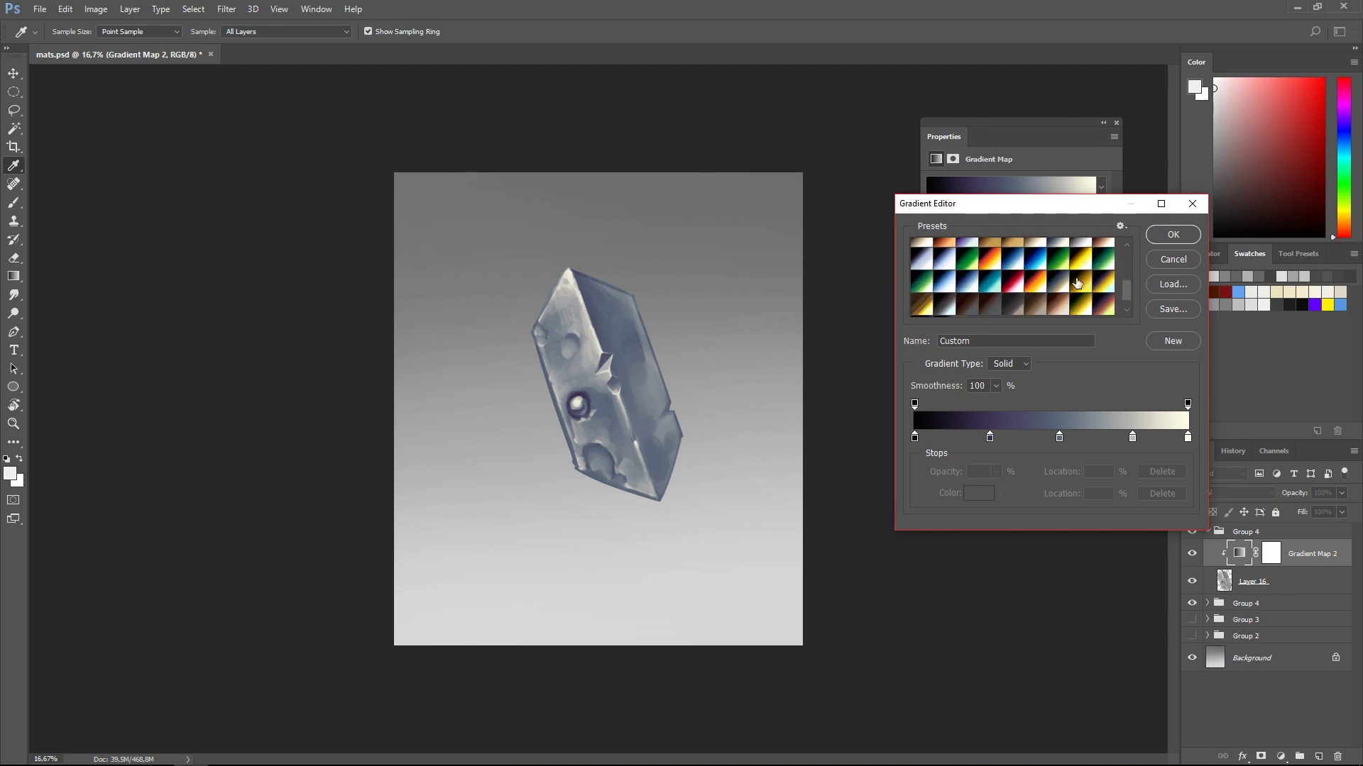
{"action": "left_click", "coordinate": [923, 305]}
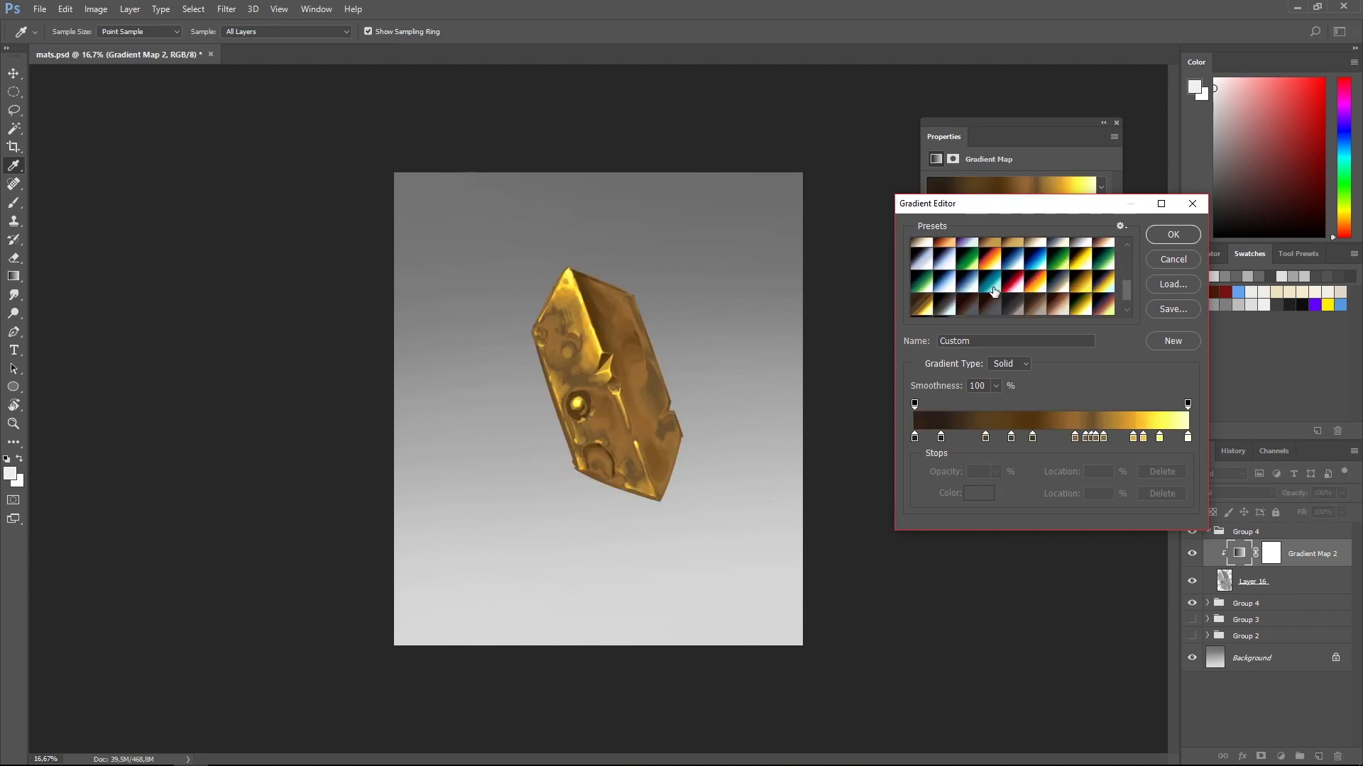
{"action": "left_click", "coordinate": [1080, 302]}
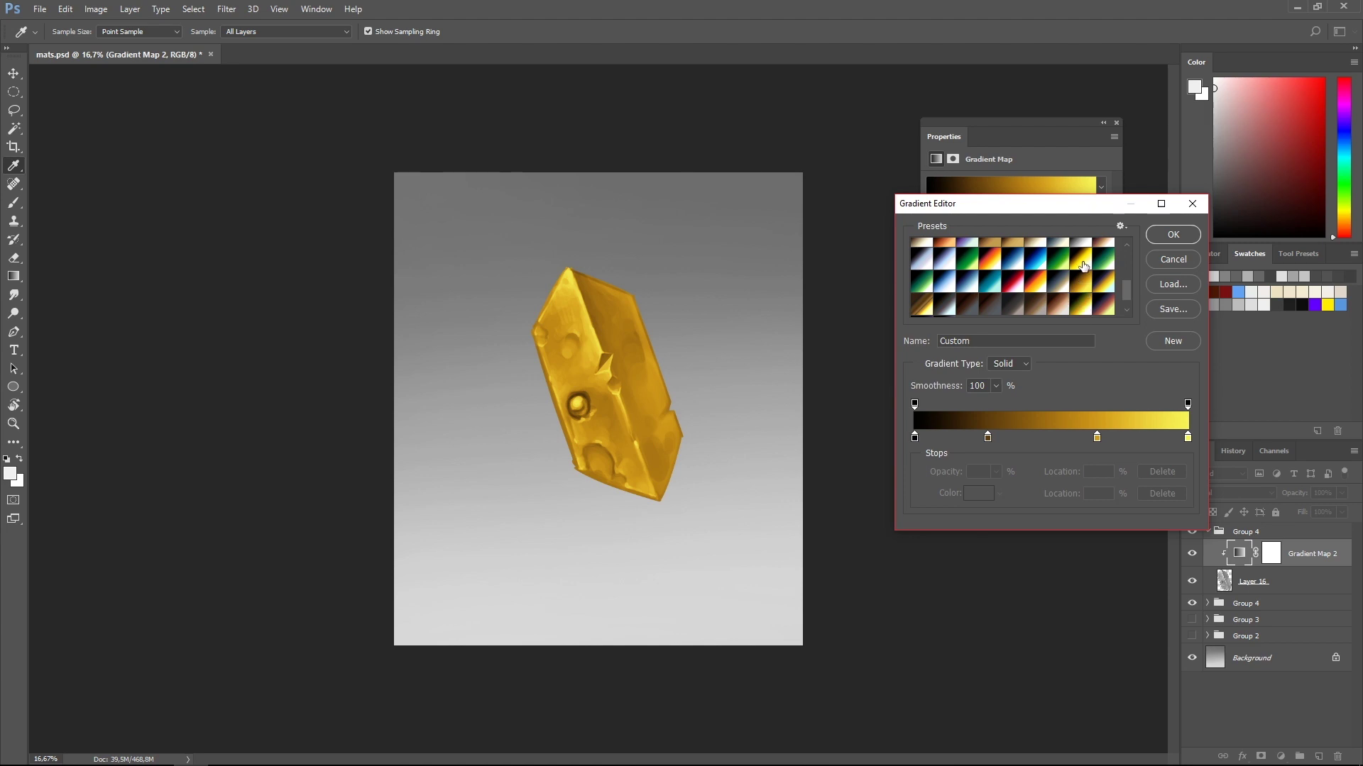
{"action": "left_click", "coordinate": [1082, 265]}
{"action": "left_click_drag", "start_coordinate": [1054, 437], "coordinate": [1105, 437]}
{"action": "left_click_drag", "start_coordinate": [975, 438], "coordinate": [1006, 439]}
- Darken the yellow gradient stop to a deeper gold
{"action": "left_click", "coordinate": [1104, 437]}
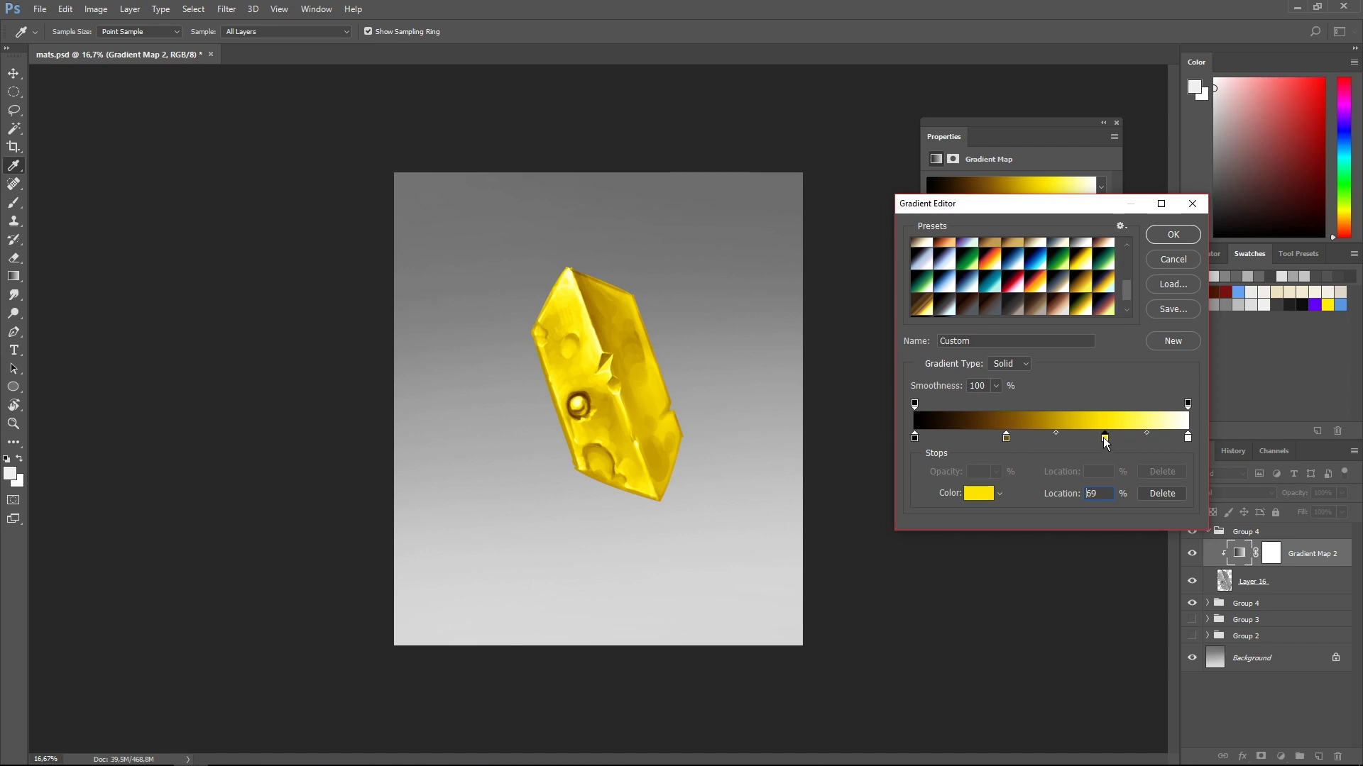
{"action": "double_click", "coordinate": [1104, 438]}
{"action": "left_click", "coordinate": [227, 176]}
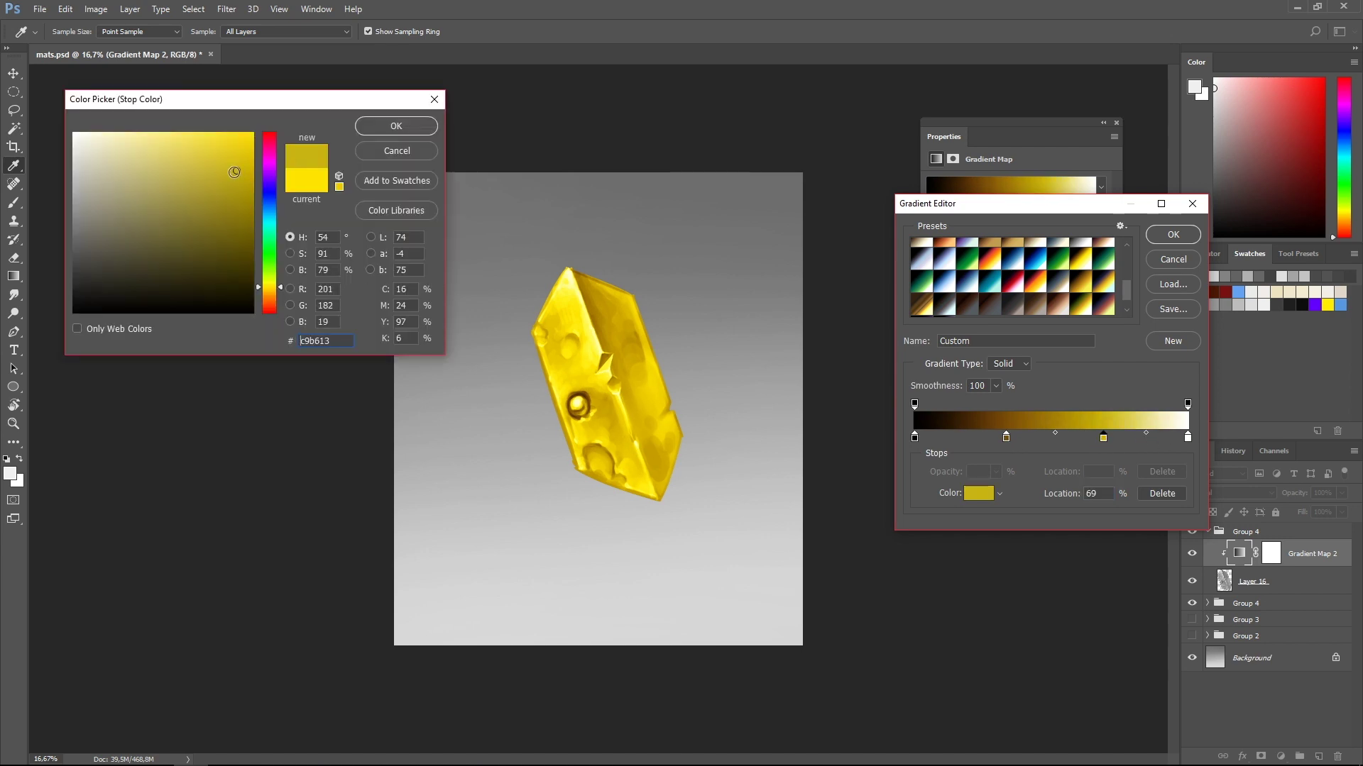
{"action": "left_click", "coordinate": [381, 132]}
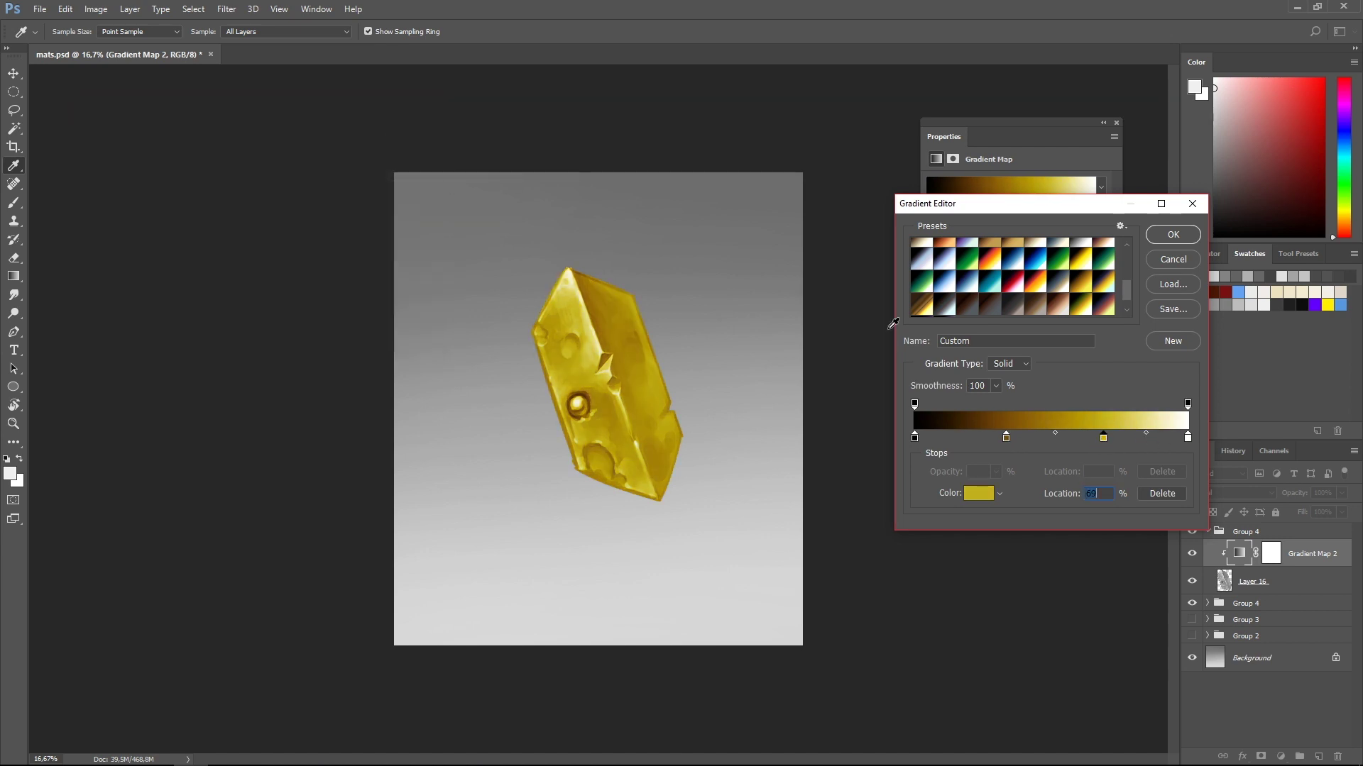
- Shift the brown gradient stop to a warmer olive brown
{"action": "left_click_drag", "start_coordinate": [1006, 438], "coordinate": [1014, 438]}
{"action": "double_click", "coordinate": [1014, 438]}
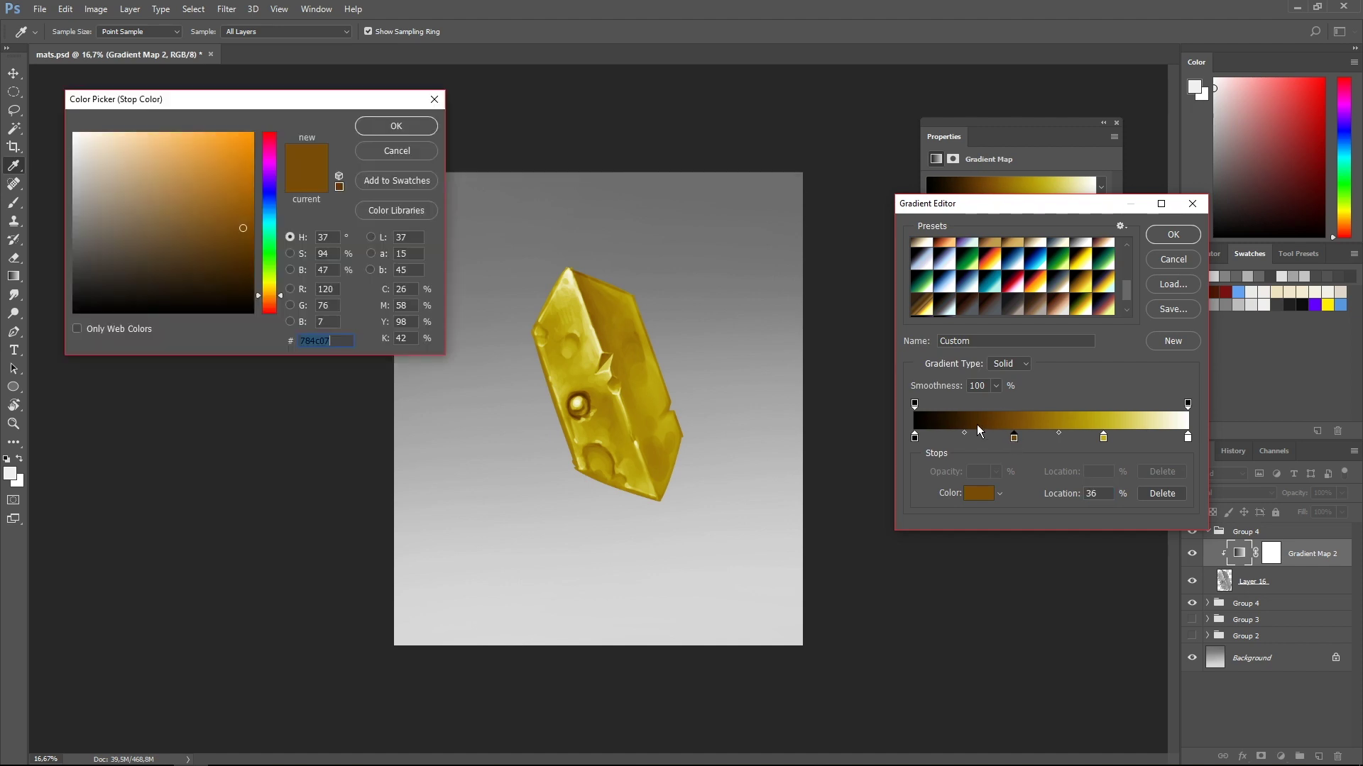
{"action": "left_click_drag", "start_coordinate": [273, 300], "coordinate": [273, 297]}
{"action": "left_click_drag", "start_coordinate": [231, 220], "coordinate": [233, 230]}
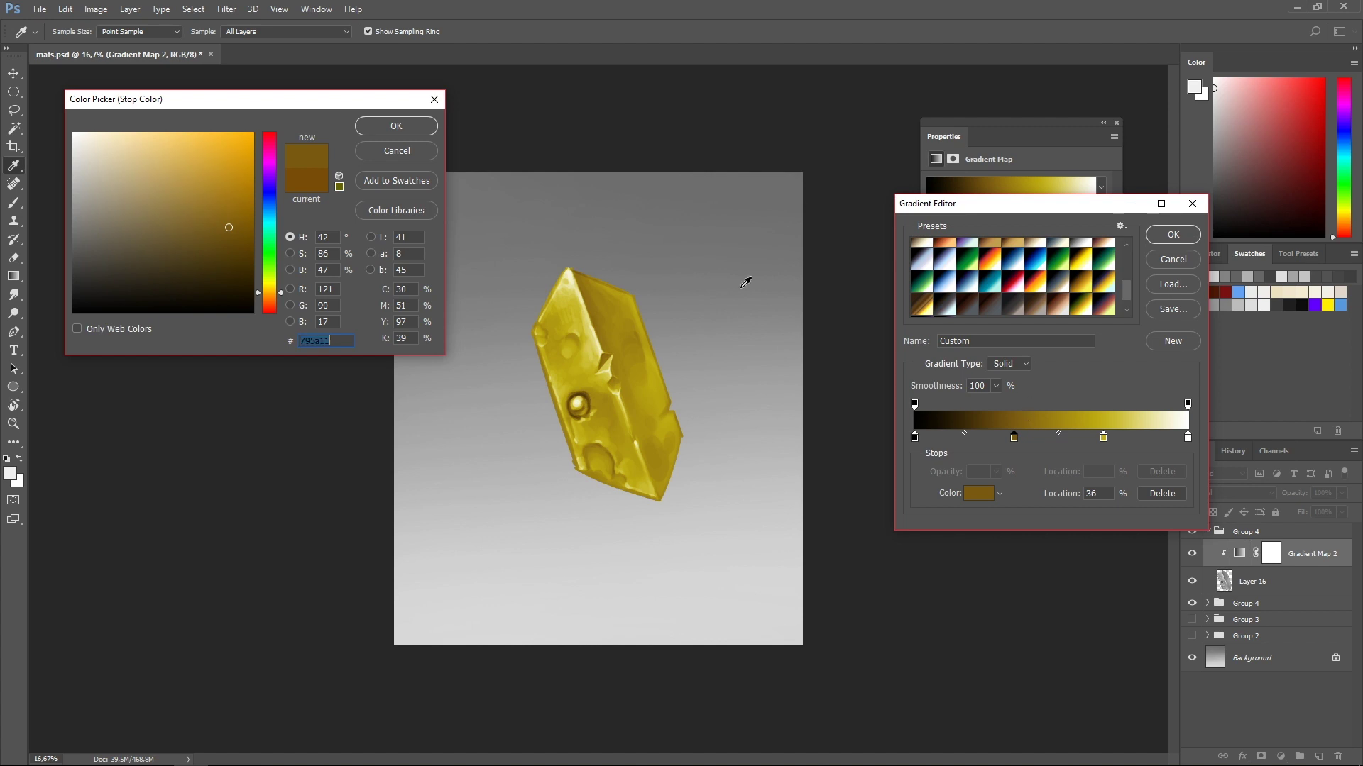
{"action": "left_click", "coordinate": [394, 127]}
- Add a dark brown stop at about 17% and apply the edited gradient
{"action": "left_click_drag", "start_coordinate": [1014, 438], "coordinate": [959, 438]}
{"action": "left_click", "coordinate": [970, 437]}
{"action": "double_click", "coordinate": [960, 438]}
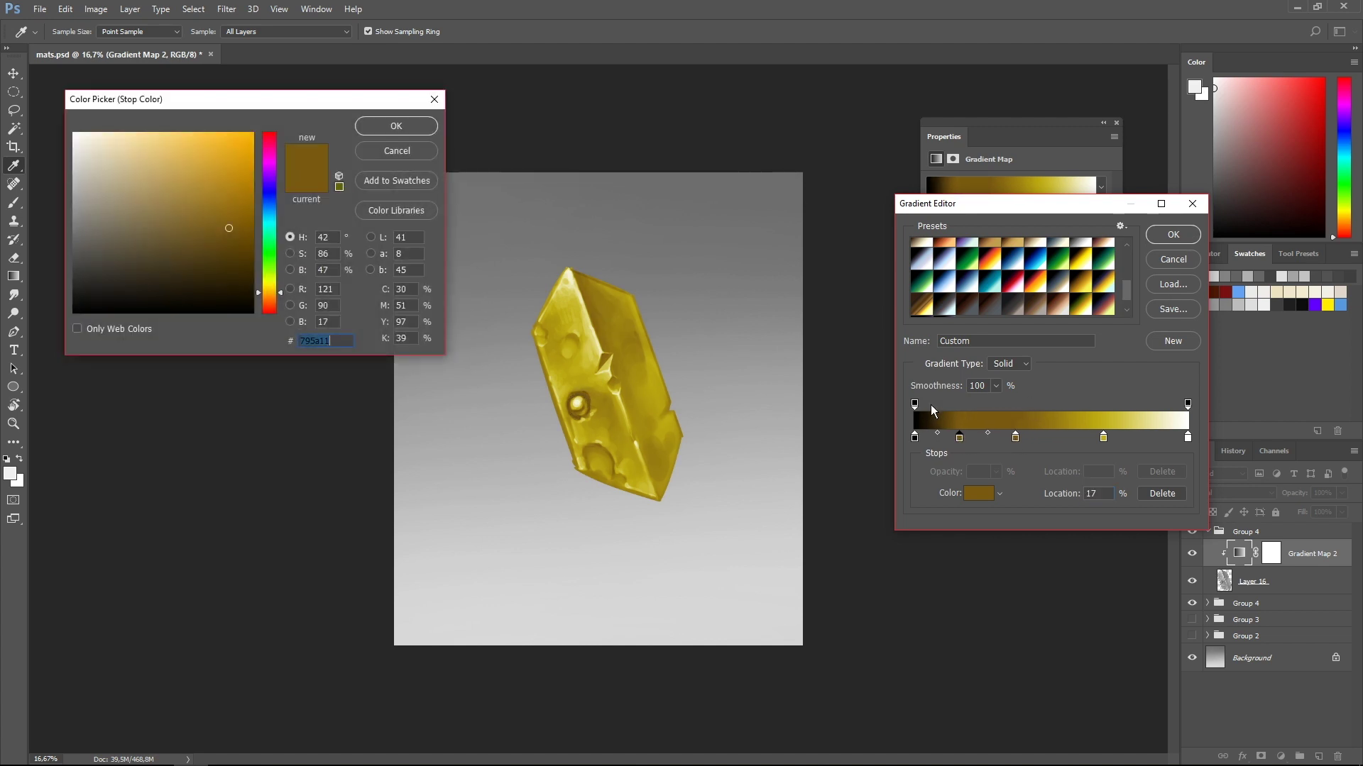
{"action": "left_click", "coordinate": [273, 302]}
{"action": "left_click_drag", "start_coordinate": [231, 248], "coordinate": [240, 266]}
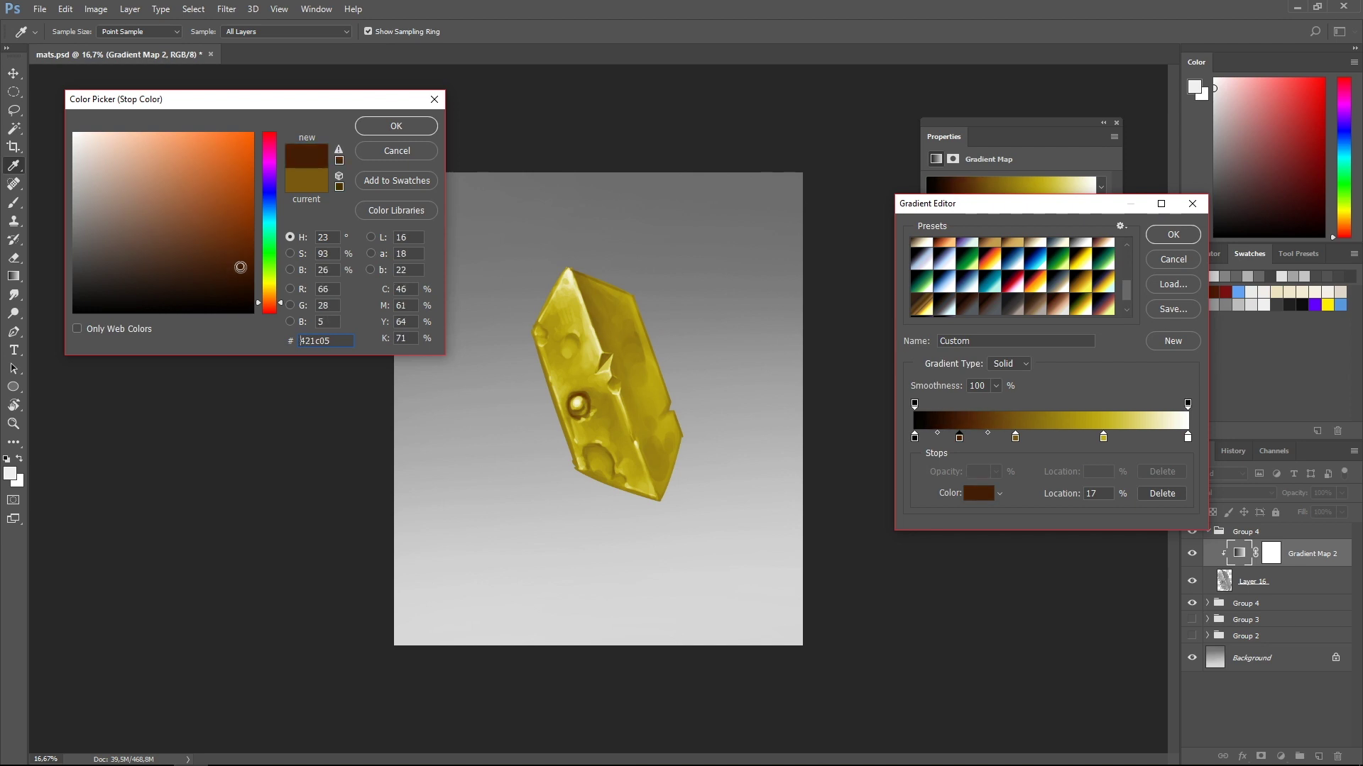
{"action": "left_click", "coordinate": [372, 127]}
{"action": "left_click", "coordinate": [1173, 235]}
- Add a layer mask to the gold Group 4 and fill it black to hide the gold
{"action": "left_click", "coordinate": [1206, 532]}
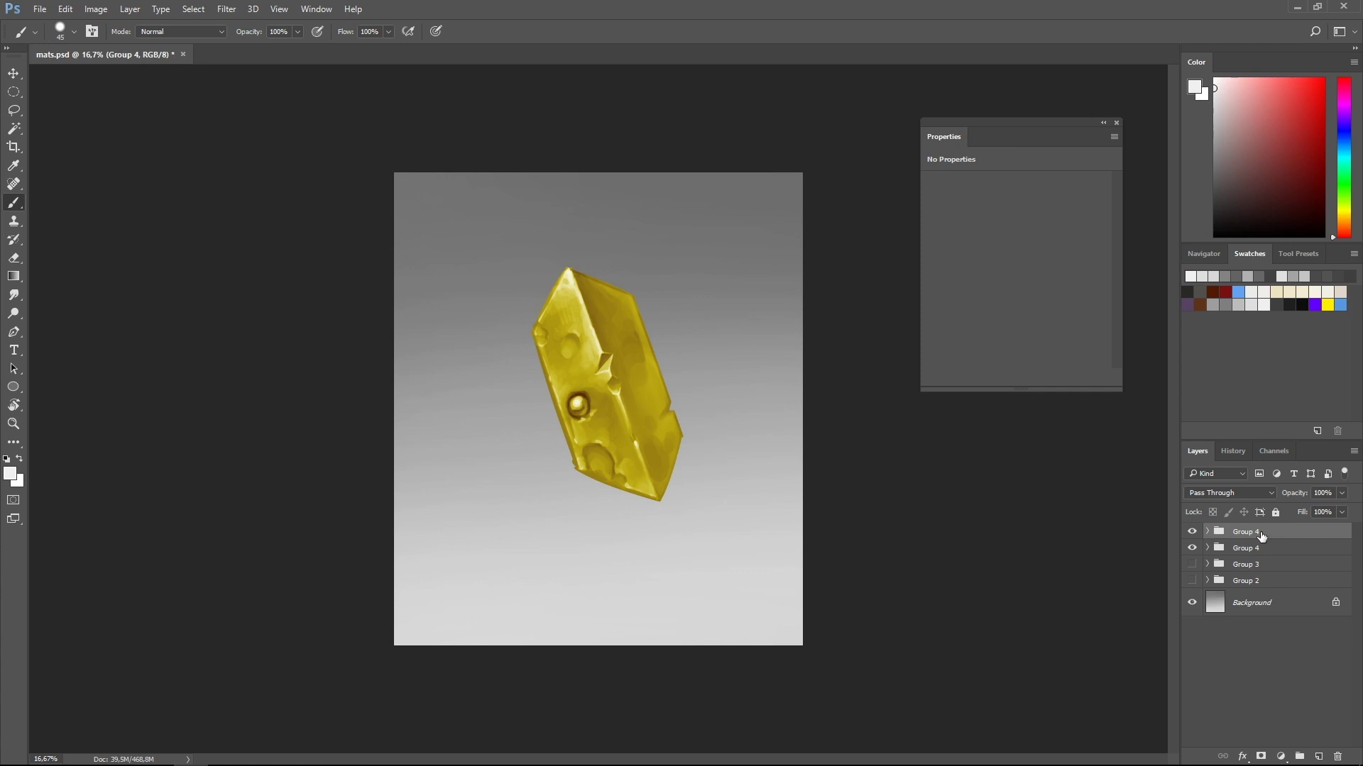
{"action": "left_click", "coordinate": [1208, 533]}
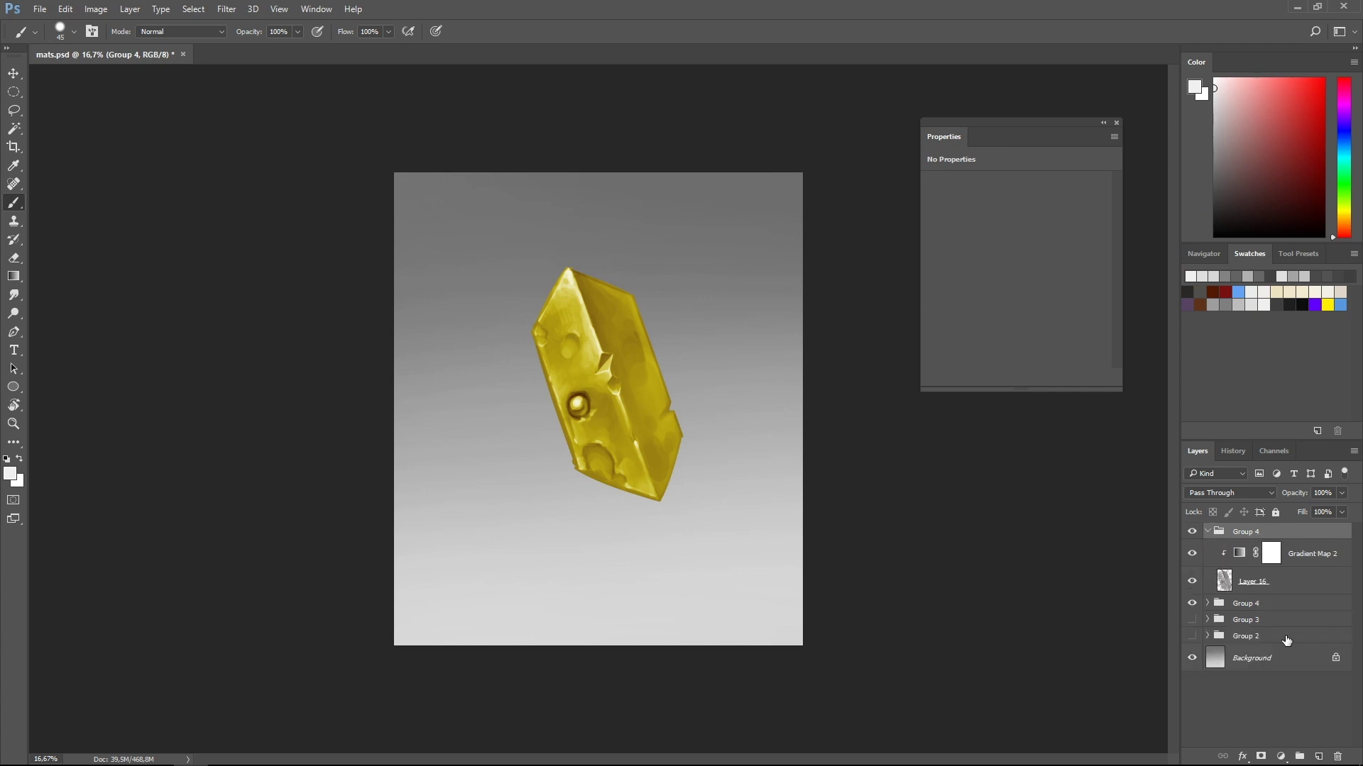
{"action": "left_click", "coordinate": [1261, 757]}
{"action": "key", "text": "d"}
{"action": "key", "text": "alt+BackSpace"}
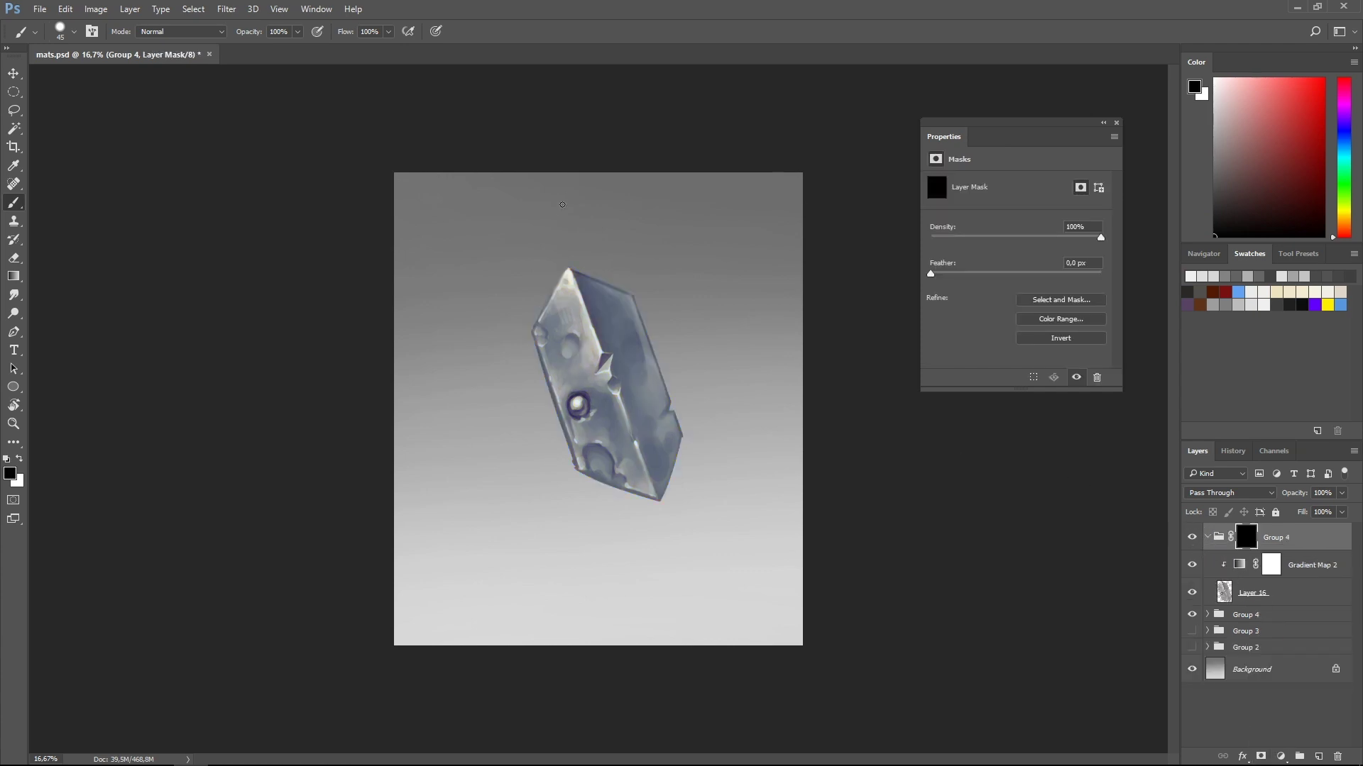
- Paint the mask white over the orb, then select both Group 4 groups
{"action": "key", "text": "x"}
{"action": "key", "text": "bracketright"}
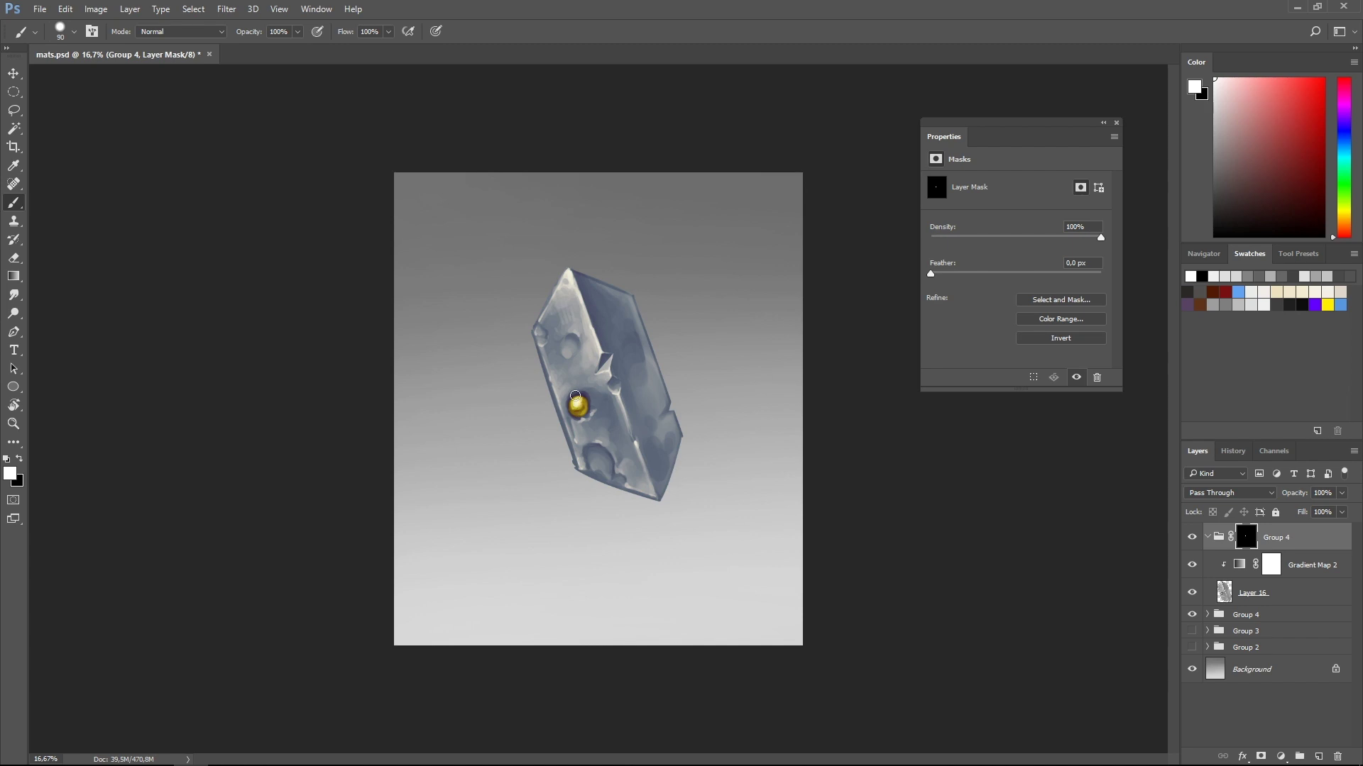
{"action": "key", "text": "bracketleft"}
{"action": "key", "text": "bracketright"}
{"action": "left_click", "coordinate": [1207, 538]}
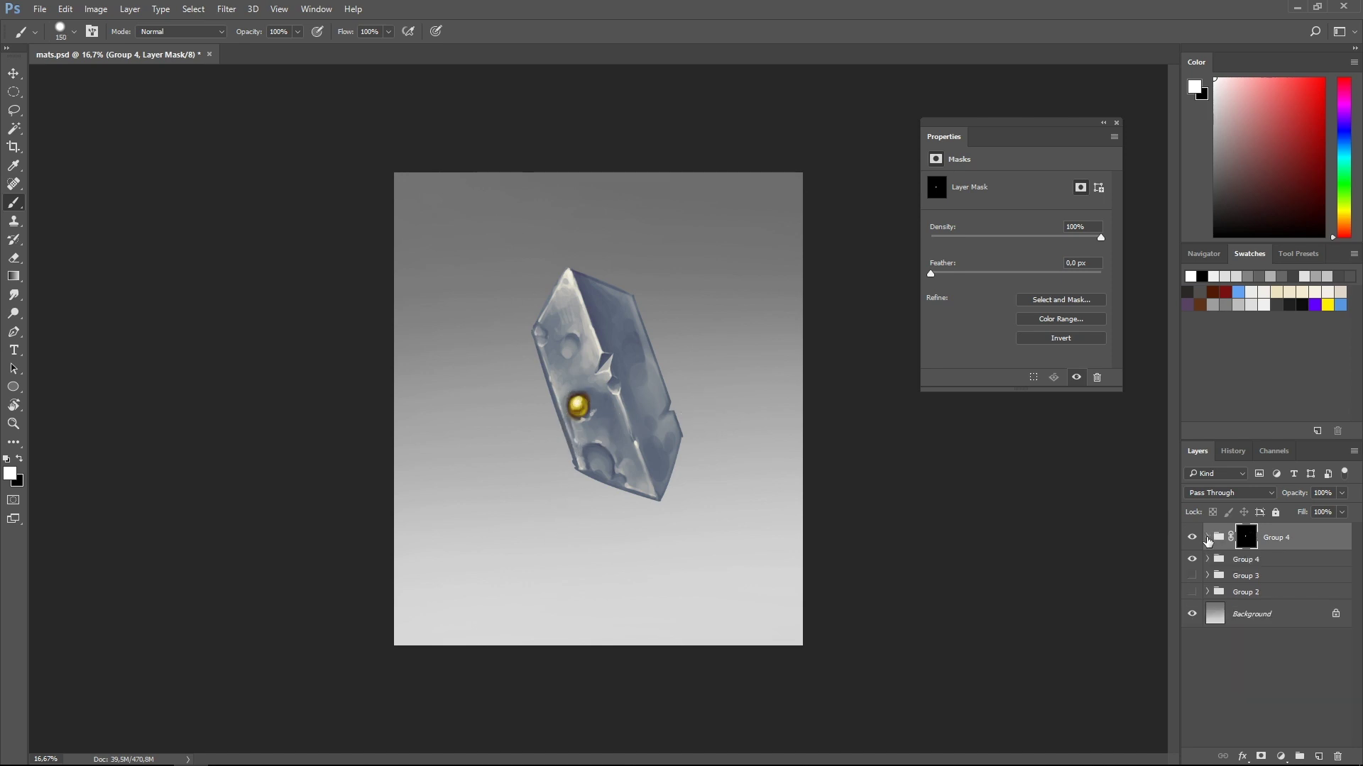
{"action": "left_click", "coordinate": [1271, 561]}
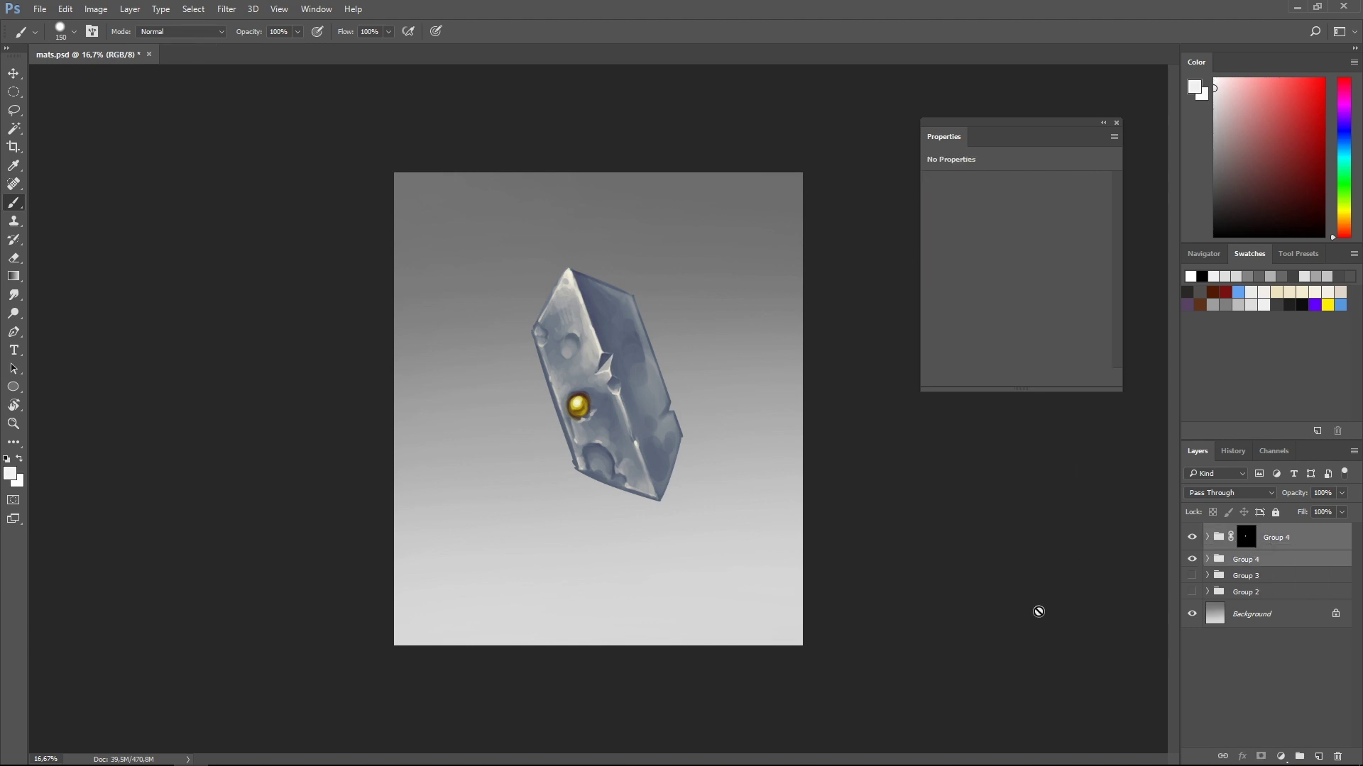
- Merge duplicates of both Group 4 groups into one layer and hide the originals
{"action": "key", "text": "ctrl+e"}
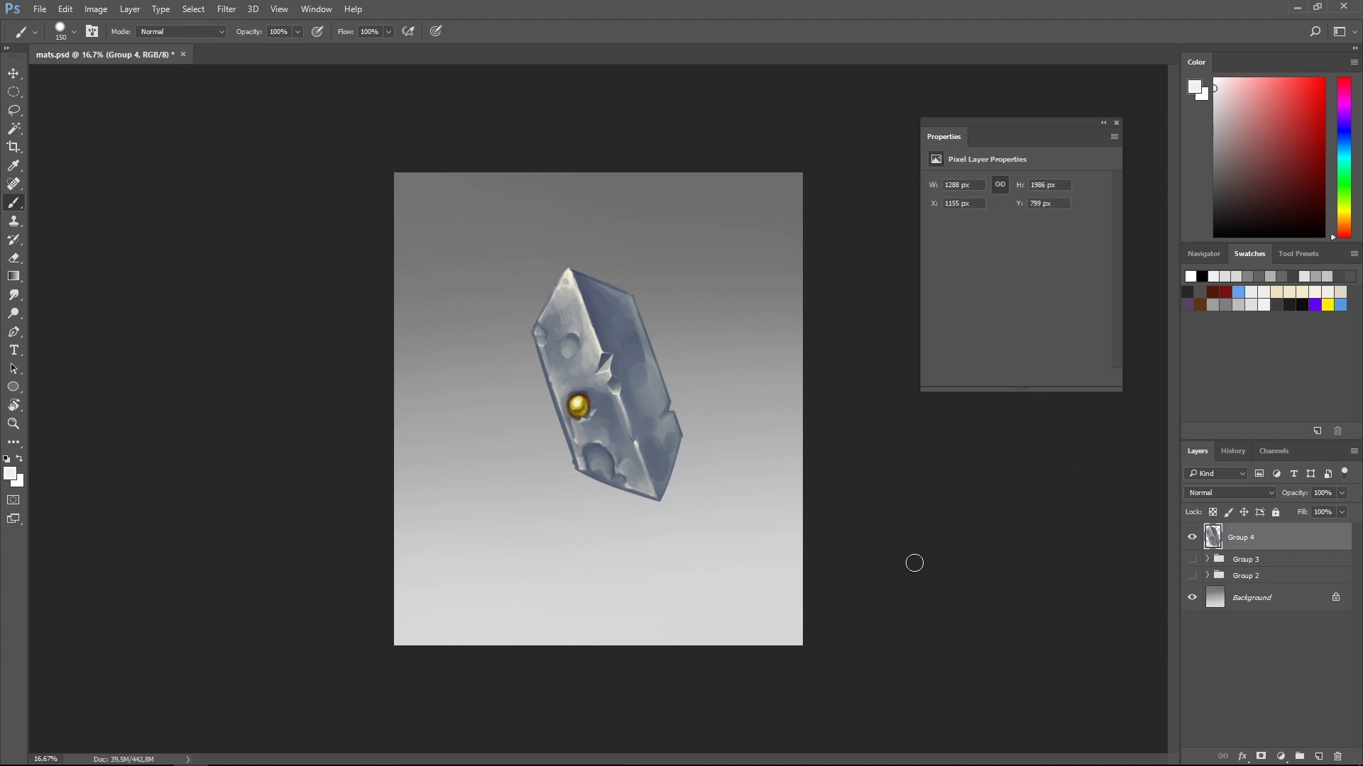
{"action": "key", "text": "ctrl+z"}
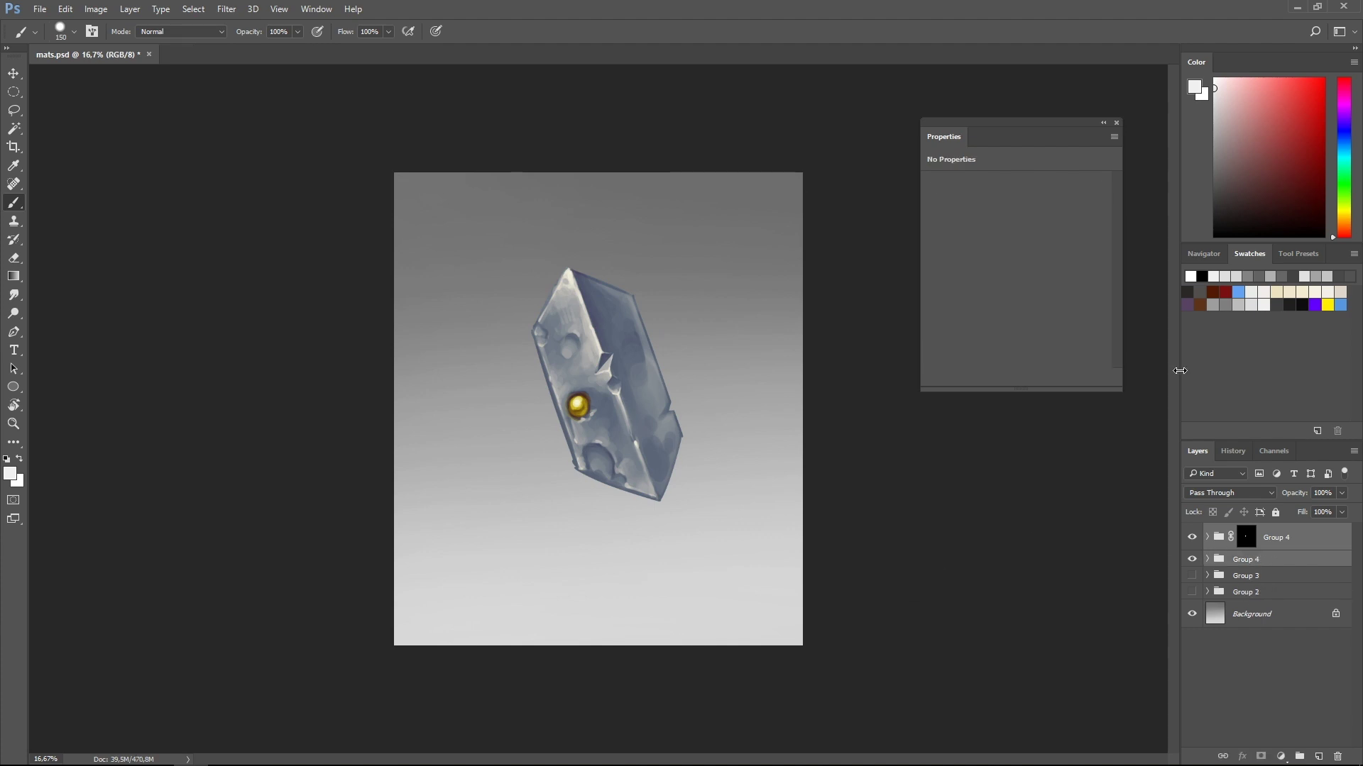
{"action": "key", "text": "ctrl+j"}
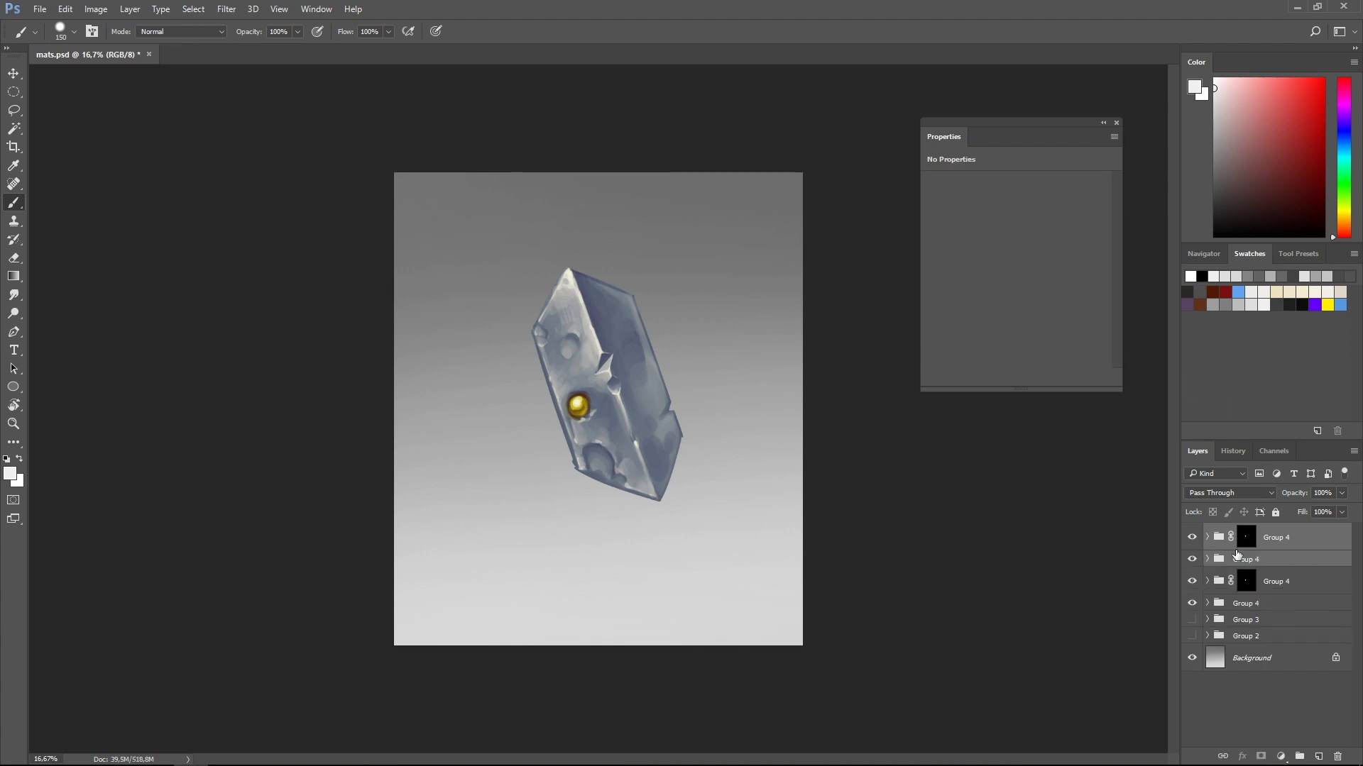
{"action": "key", "text": "ctrl+e"}
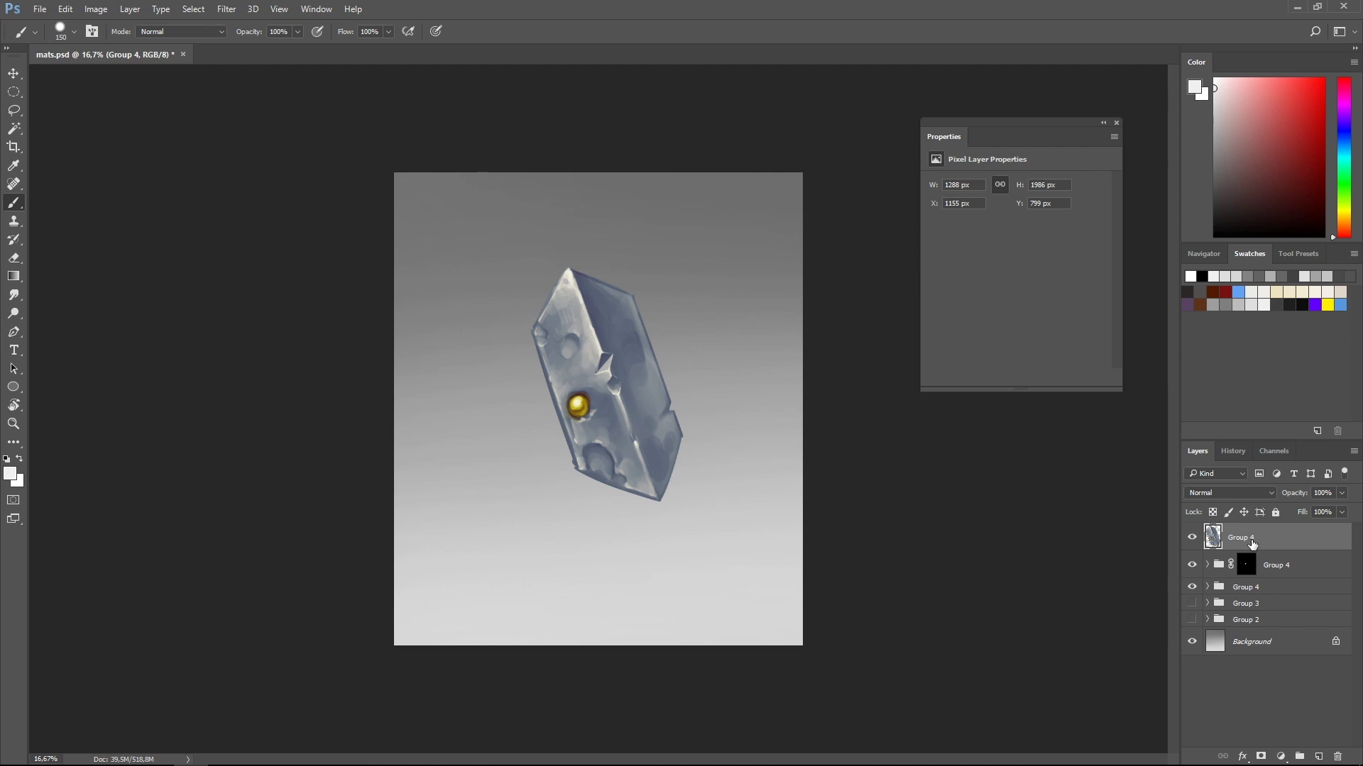
{"action": "left_click_drag", "start_coordinate": [1193, 565], "coordinate": [1193, 587]}
- Set the brush blend mode to Hard Light and pick a dark brown colour
{"action": "right_click", "coordinate": [623, 346], "text": "shift"}
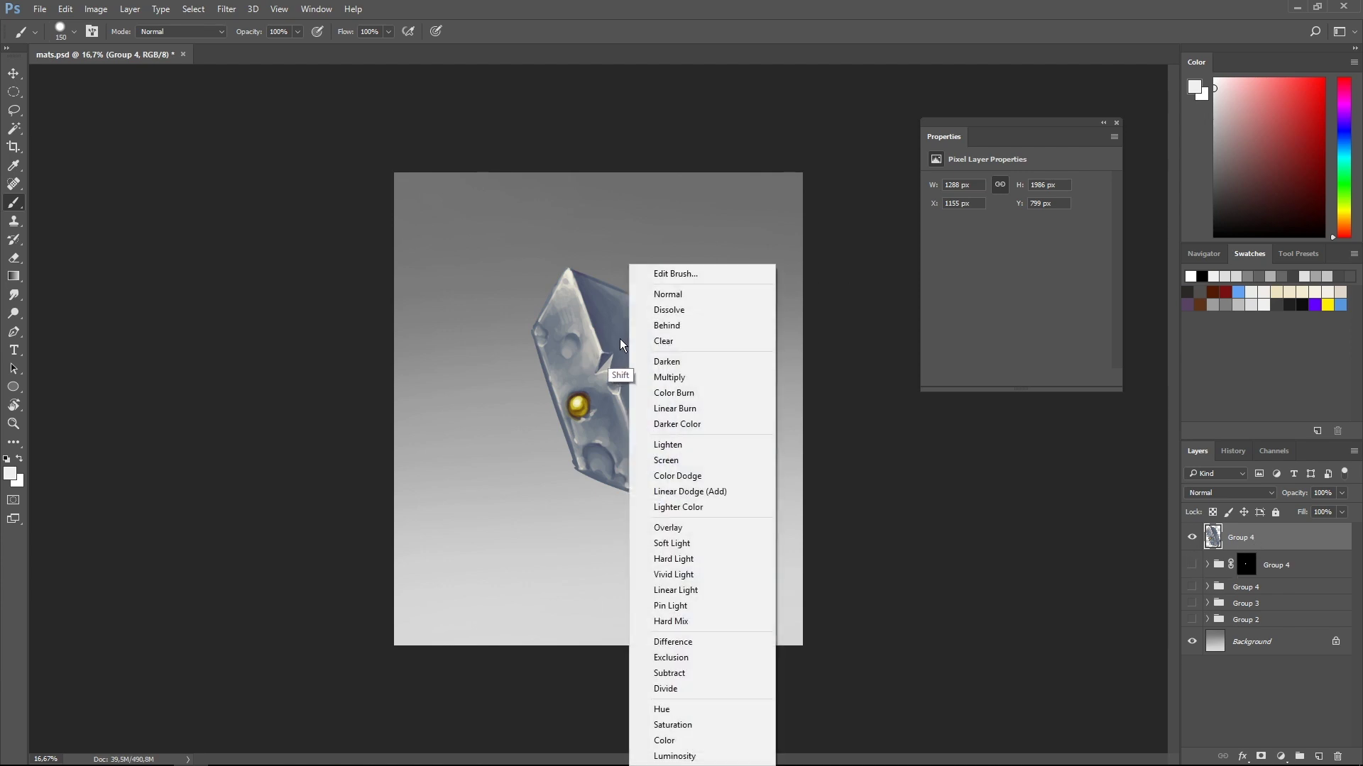
{"action": "left_click", "coordinate": [692, 560]}
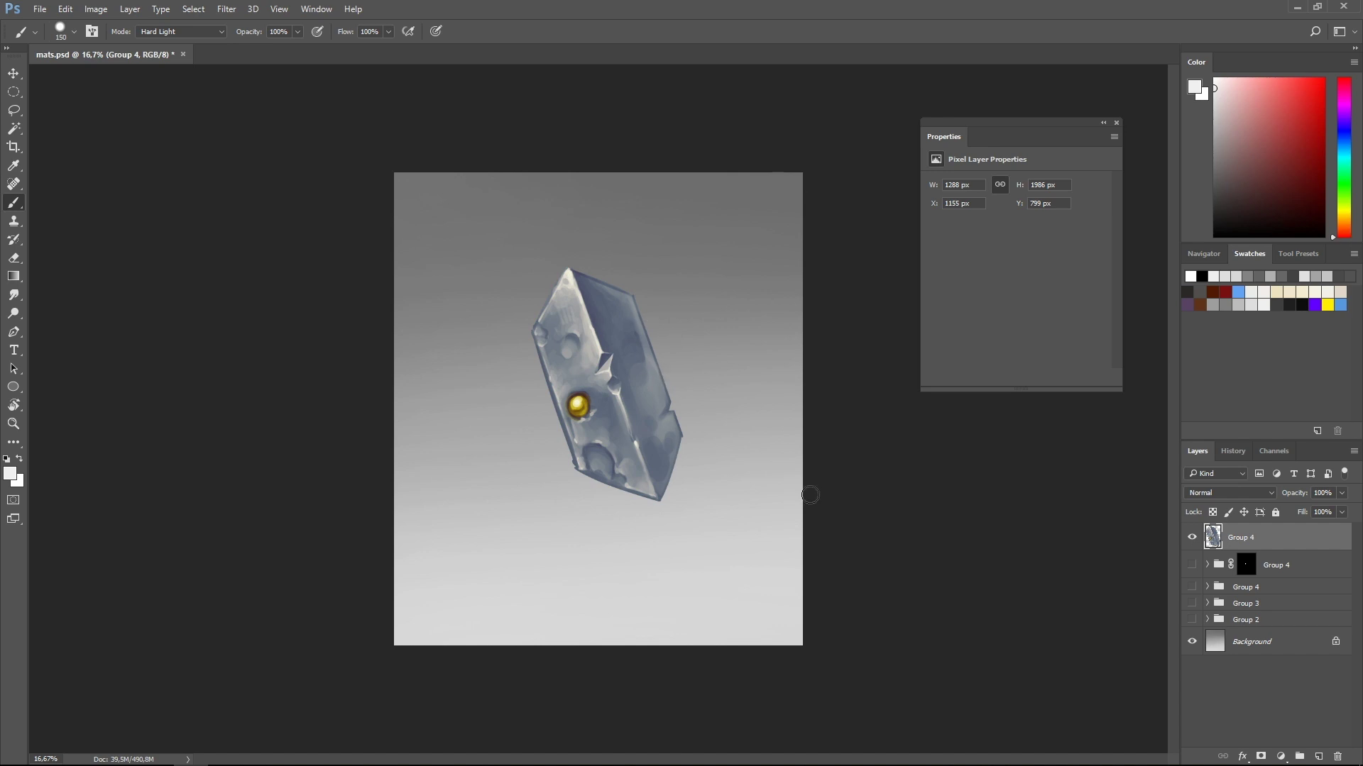
{"action": "left_click", "coordinate": [1349, 228]}
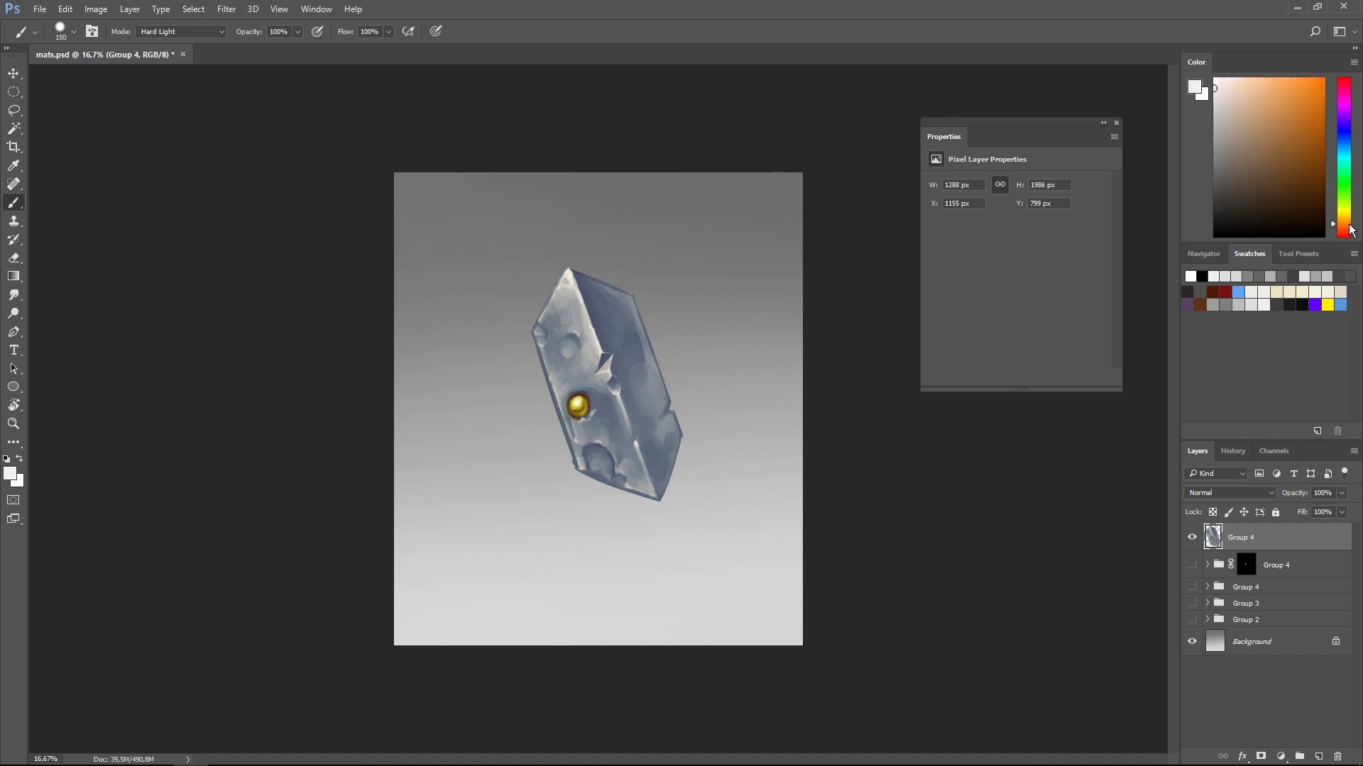
{"action": "left_click", "coordinate": [1317, 431]}
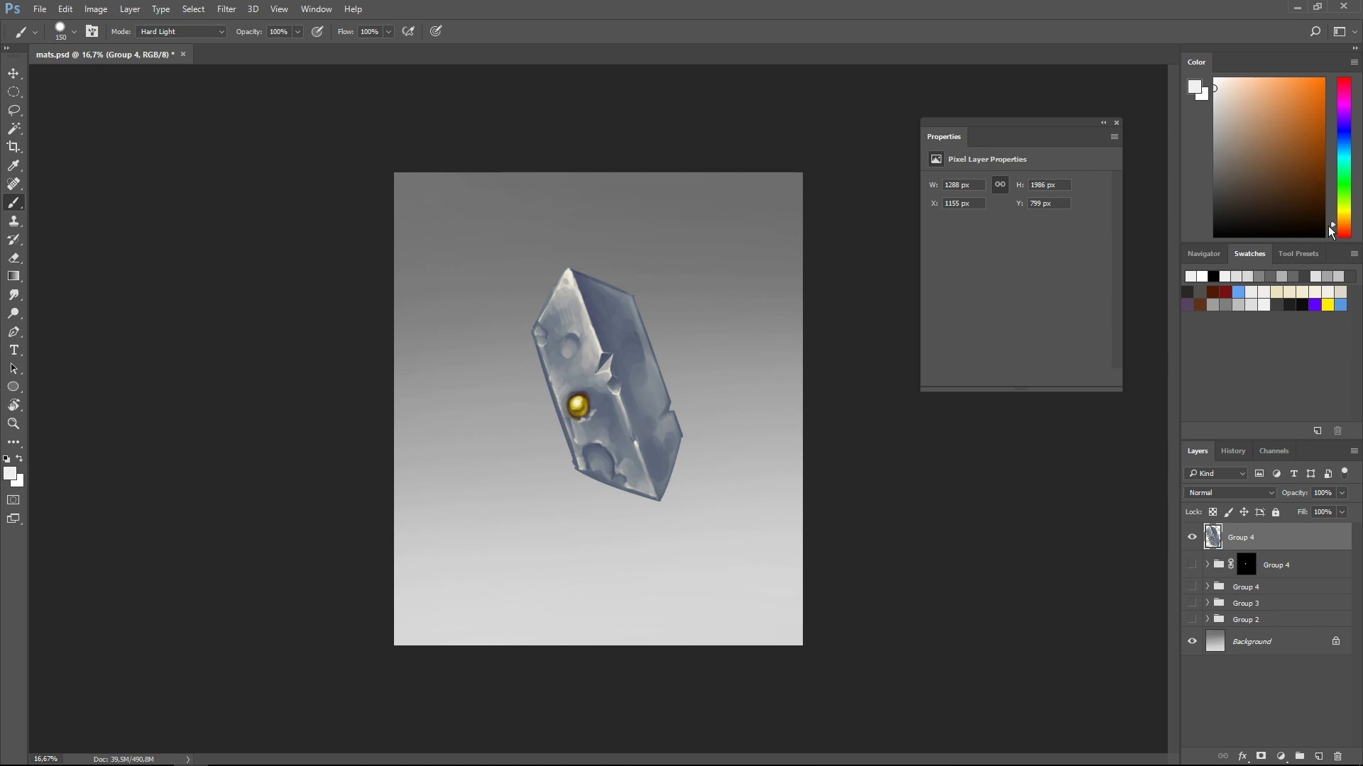
{"action": "left_click", "coordinate": [1304, 194]}
- Paint a brown patch on the lower crystal and sample another brown from it
{"action": "key", "text": "bracketright"}
{"action": "key", "text": "bracketright"}
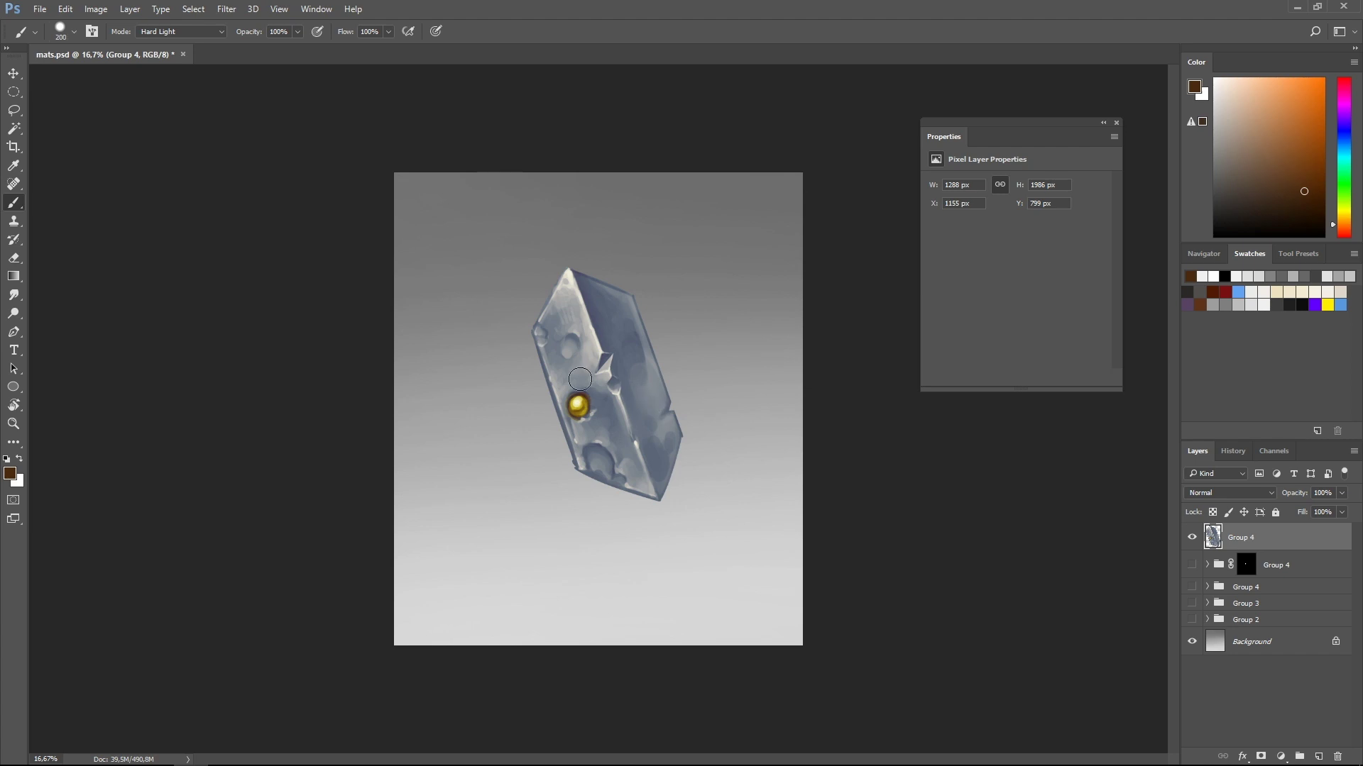
{"action": "key", "text": "bracketright"}
{"action": "key", "text": "bracketright"}
{"action": "key", "text": "bracketright"}
{"action": "key", "text": "bracketleft"}
{"action": "key", "text": "bracketleft"}
{"action": "key", "text": "bracketleft"}
{"action": "left_click_drag", "start_coordinate": [592, 454], "coordinate": [638, 496]}
{"action": "key", "text": "bracketleft"}
{"action": "left_click", "coordinate": [618, 479], "text": "alt"}
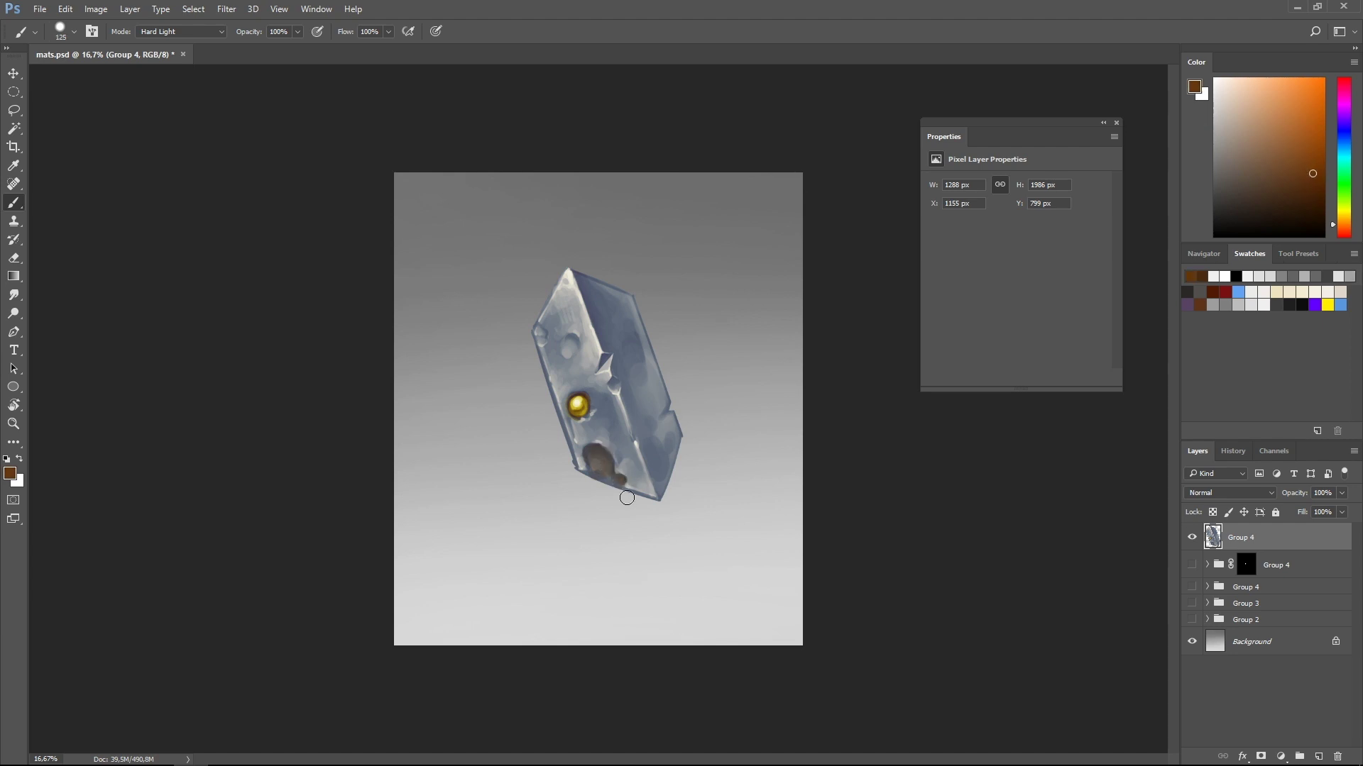
- Lock transparent pixels and paint brown spots on the left edge and lower right
{"action": "key", "text": "slash"}
{"action": "left_click_drag", "start_coordinate": [537, 327], "coordinate": [539, 342]}
{"action": "key", "text": "bracketright"}
{"action": "key", "text": "bracketright"}
{"action": "key", "text": "bracketright"}
{"action": "left_click_drag", "start_coordinate": [606, 408], "coordinate": [667, 394]}
{"action": "key", "text": "bracketleft"}
{"action": "key", "text": "bracketleft"}
{"action": "key", "text": "bracketleft"}
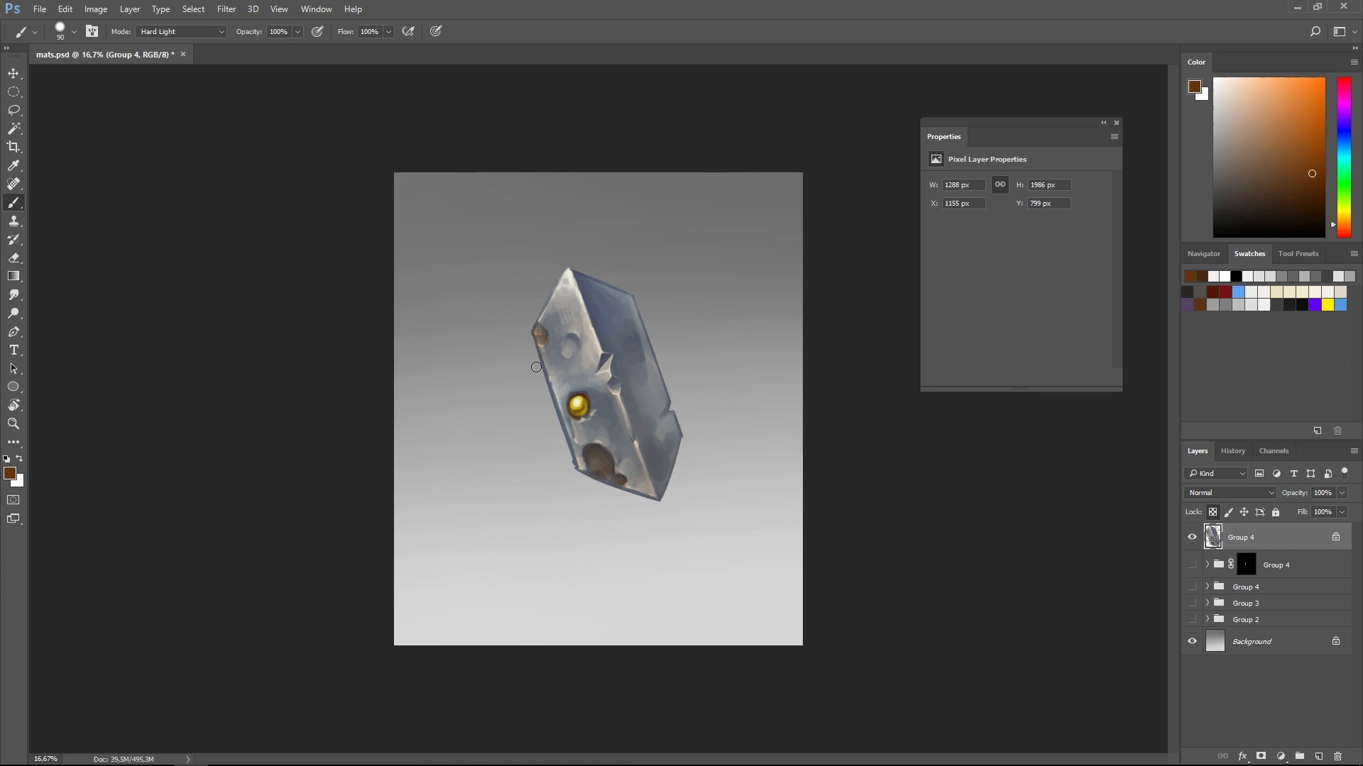
{"action": "key", "text": "ctrl+plus"}
{"action": "key", "text": "bracketleft"}
{"action": "key", "text": "bracketleft"}
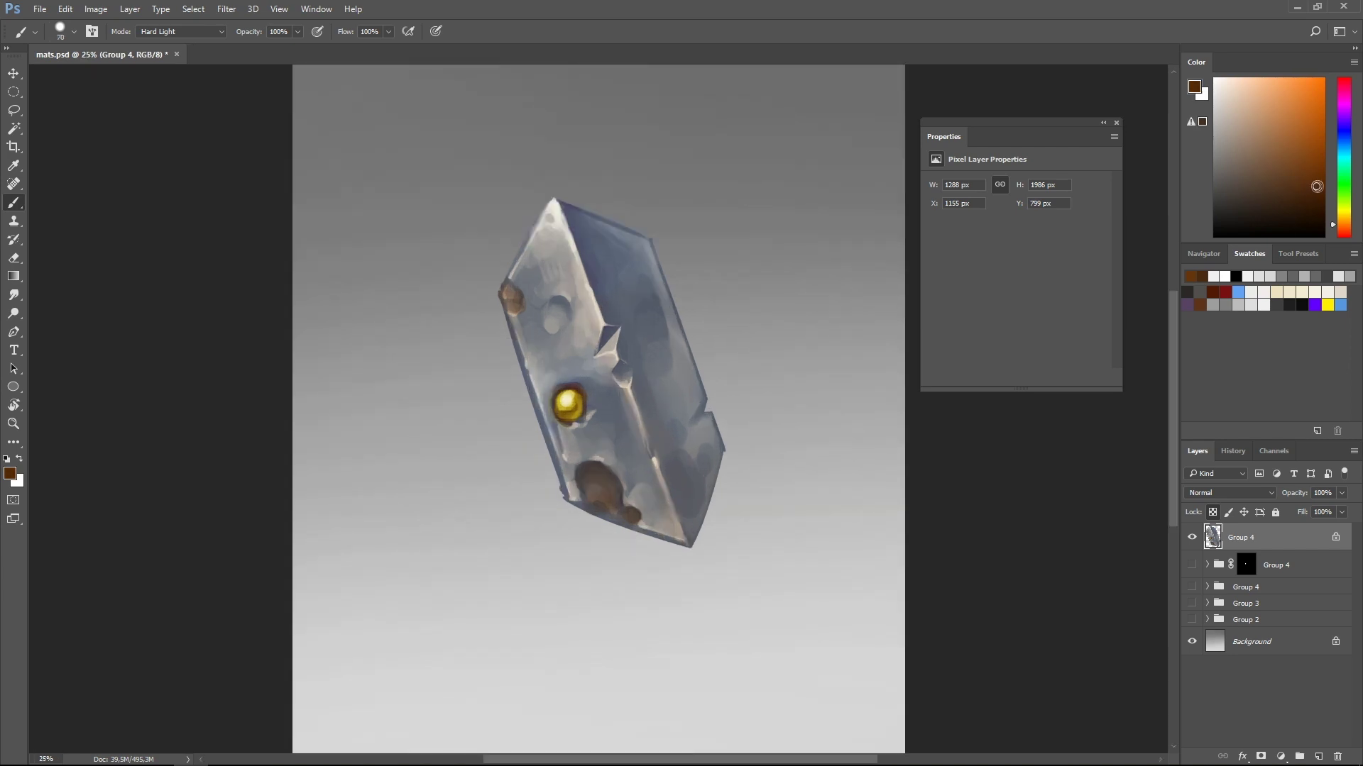
{"action": "key", "text": "bracketright"}
{"action": "mouse_move", "coordinate": [650, 488]}
{"action": "left_mouse_down"}
{"action": "mouse_move", "coordinate": [665, 511]}
{"action": "mouse_move", "coordinate": [661, 484]}
{"action": "left_mouse_up"}
- Add dark strokes beside the gold orb, a light left-edge stroke and a dark oval mark
{"action": "left_click", "coordinate": [1276, 198]}
{"action": "key", "text": "bracketleft"}
{"action": "key", "text": "bracketleft"}
{"action": "left_click_drag", "start_coordinate": [632, 362], "coordinate": [670, 356]}
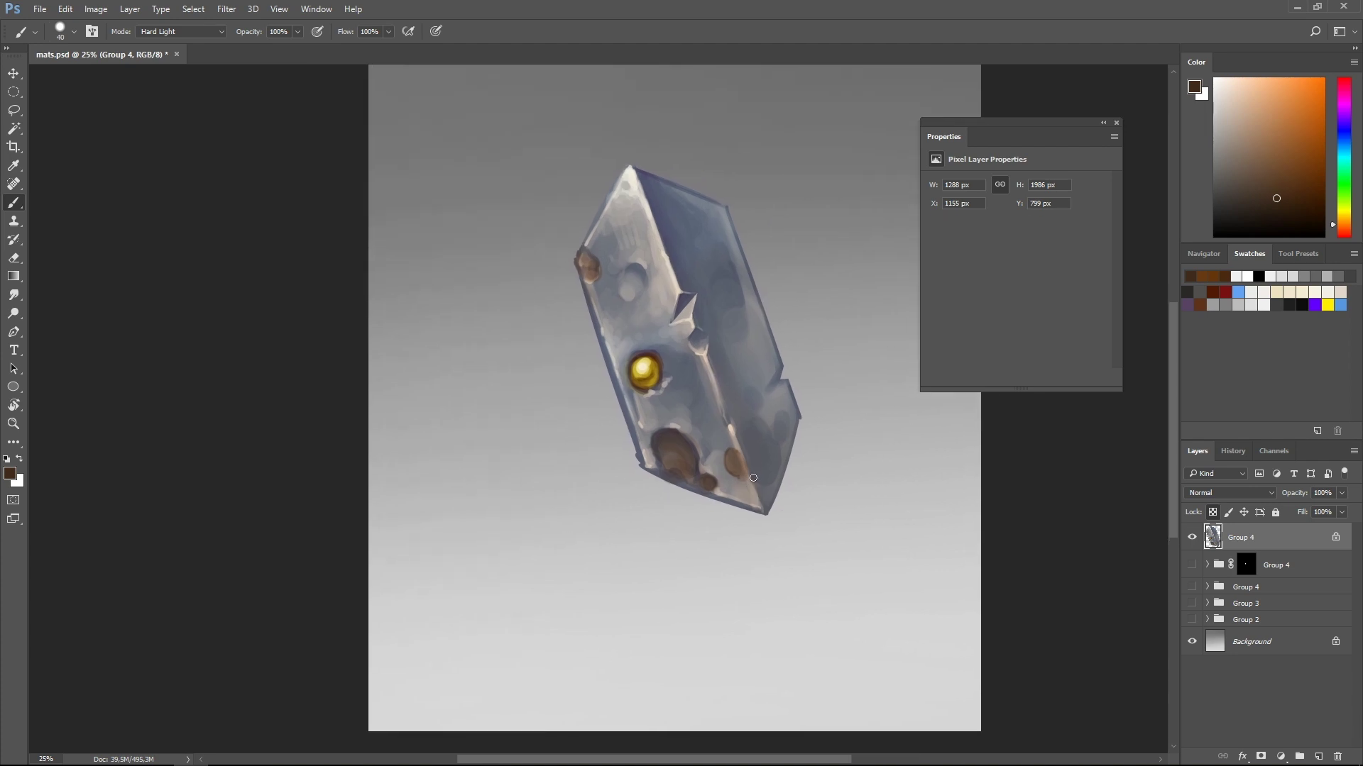
{"action": "left_click", "coordinate": [1298, 198]}
{"action": "left_click_drag", "start_coordinate": [600, 382], "coordinate": [629, 405]}
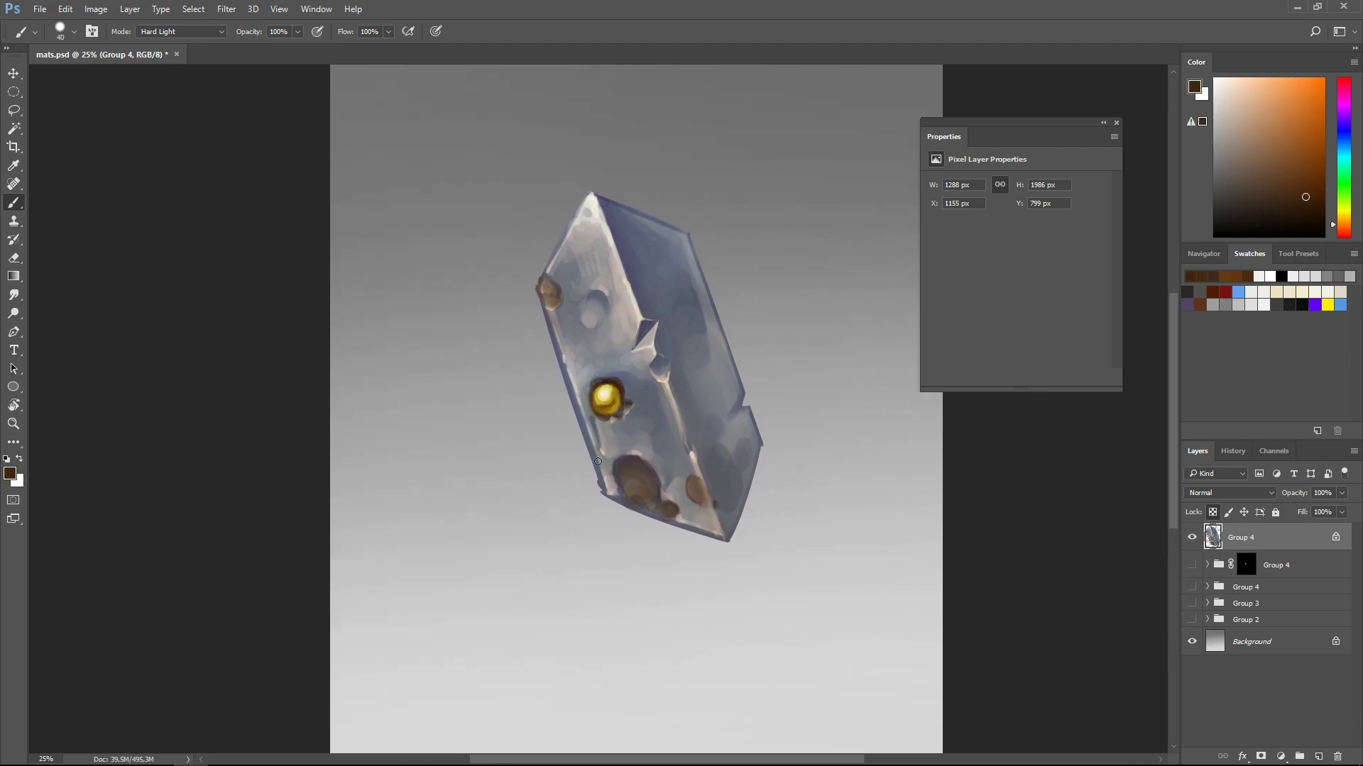
{"action": "key", "text": "bracketright"}
{"action": "left_click_drag", "start_coordinate": [585, 444], "coordinate": [583, 410]}
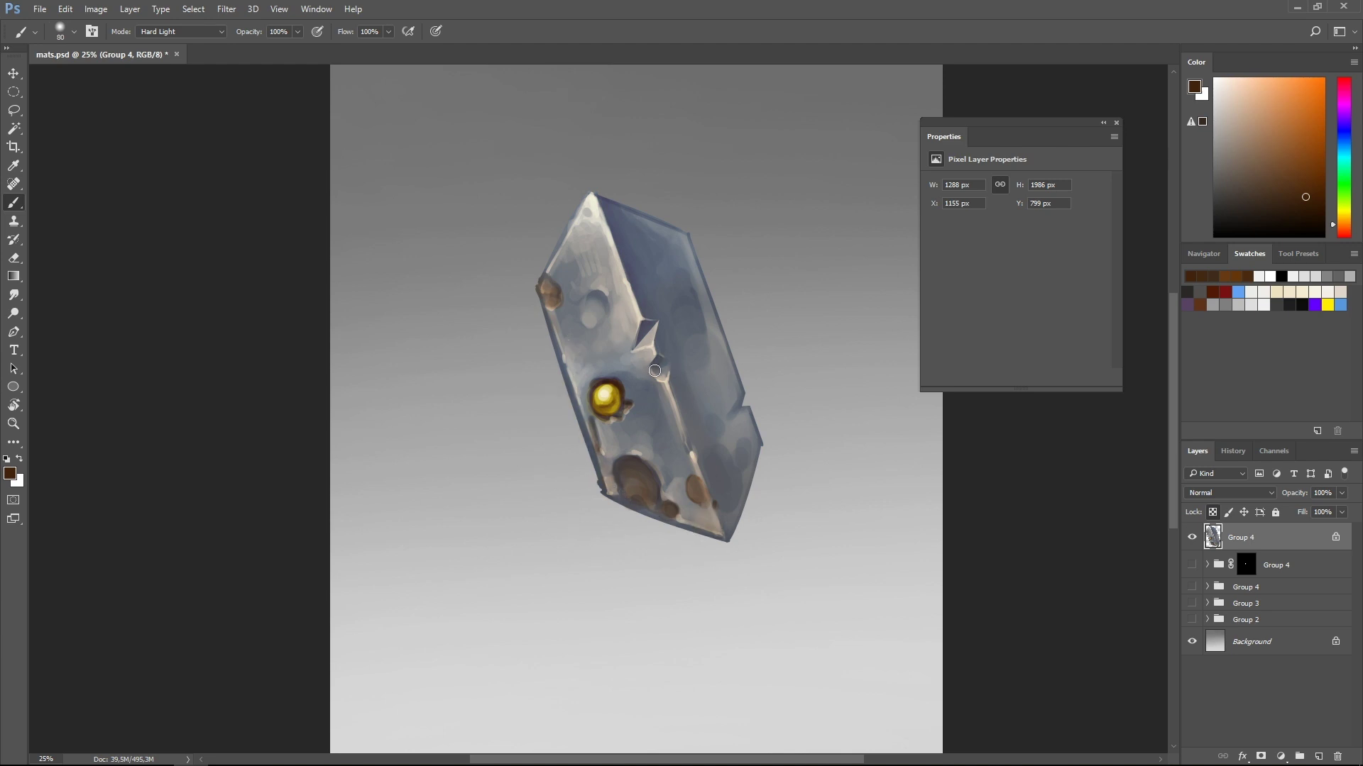
{"action": "key", "text": "bracketleft"}
{"action": "key", "text": "bracketleft"}
{"action": "key", "text": "bracketleft"}
{"action": "left_click_drag", "start_coordinate": [598, 296], "coordinate": [595, 316]}
- Choose a light tan colour and enlarge the brush for a big highlight on the crystal's tip
{"action": "left_click", "coordinate": [1344, 213]}
{"action": "left_click", "coordinate": [1243, 117]}
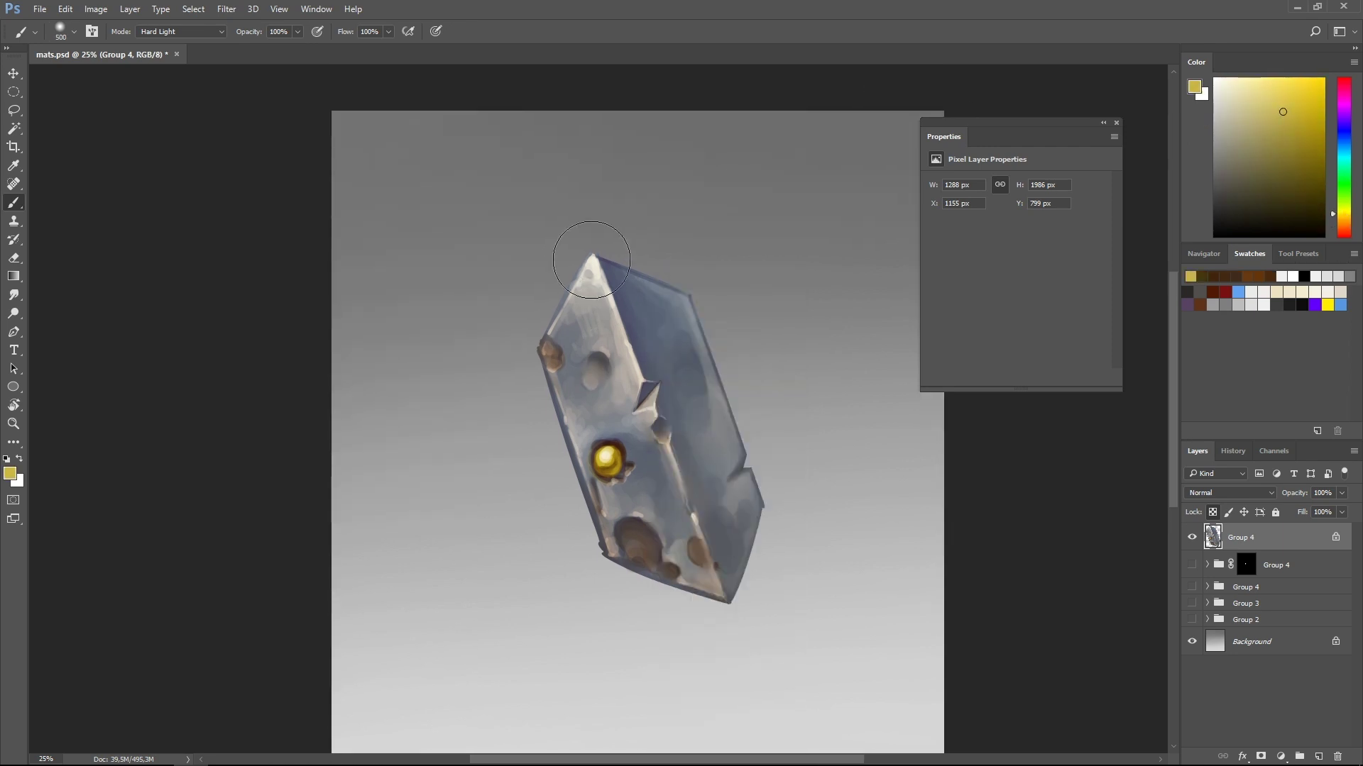
{"action": "left_click_drag", "start_coordinate": [576, 260], "coordinate": [624, 289]}
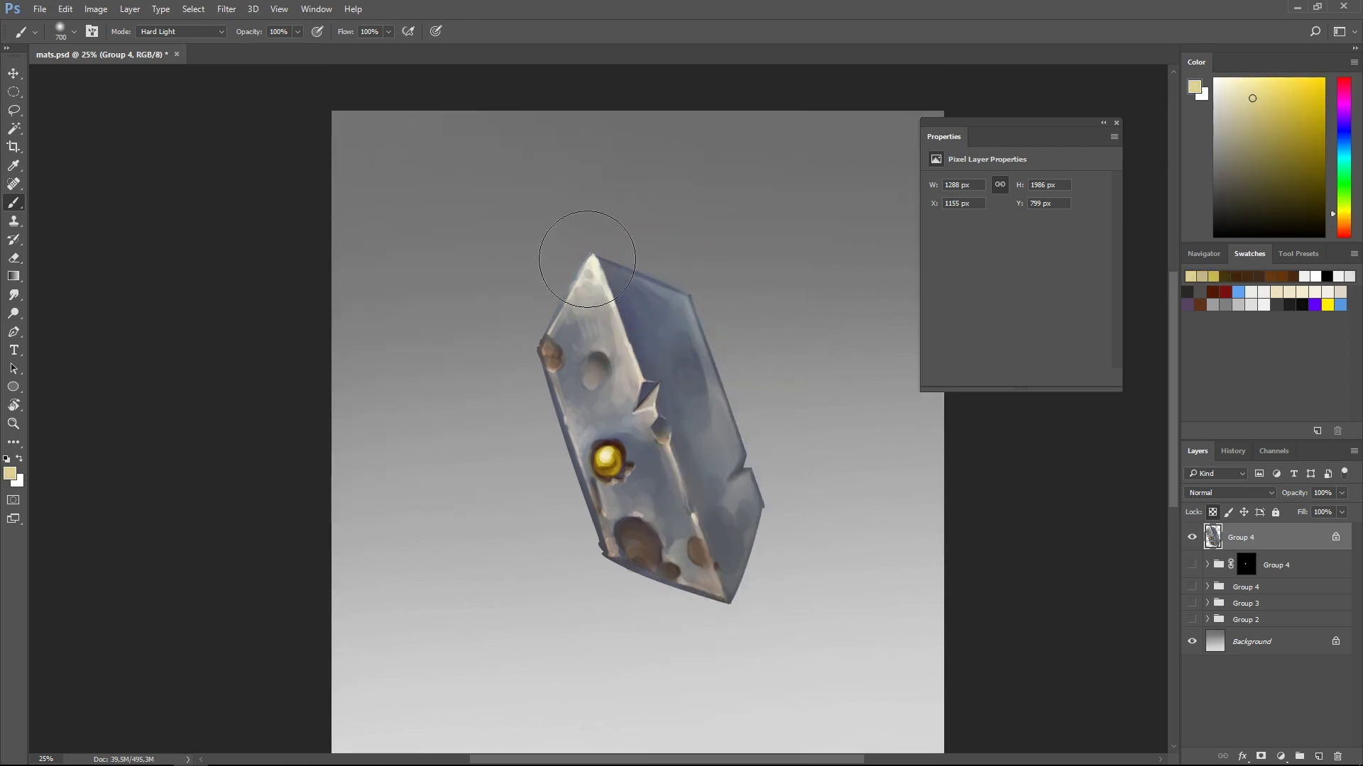
{"action": "left_click_drag", "start_coordinate": [665, 389], "coordinate": [603, 370]}
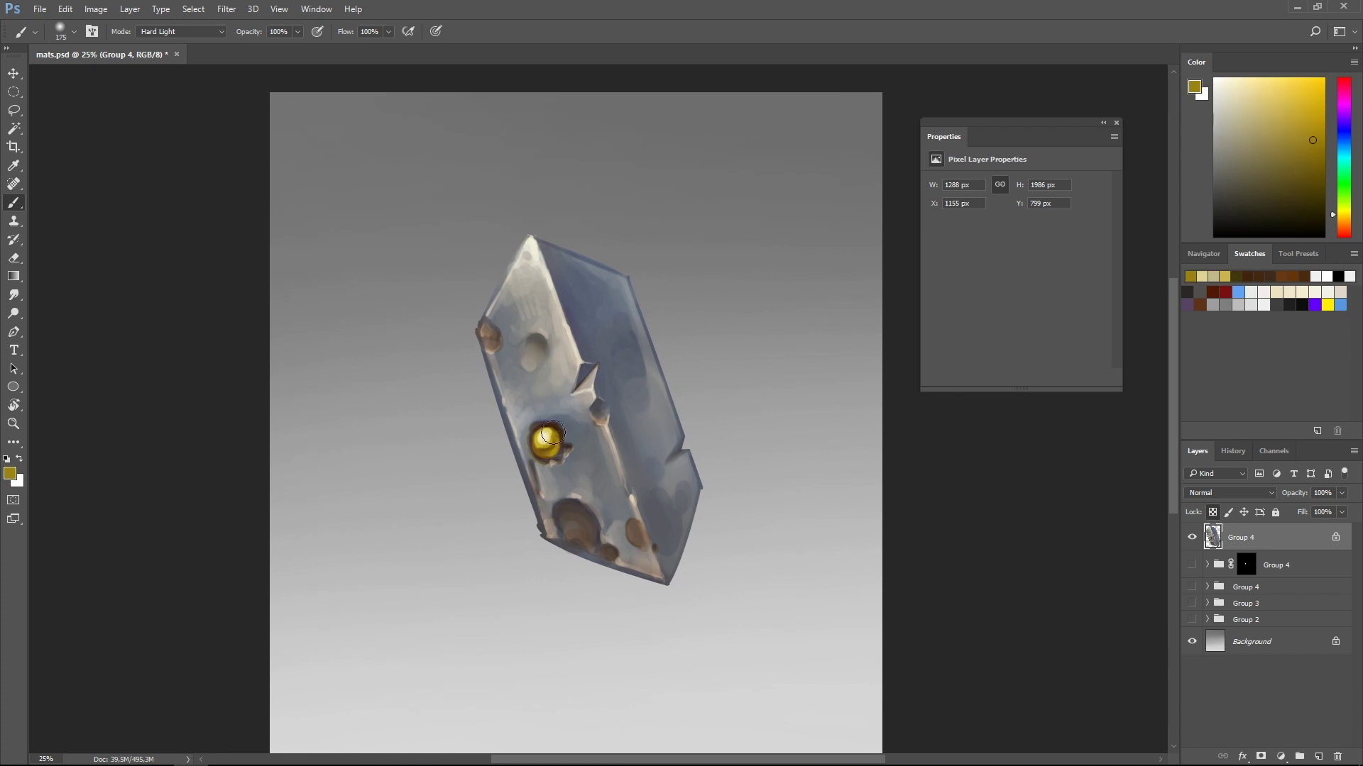